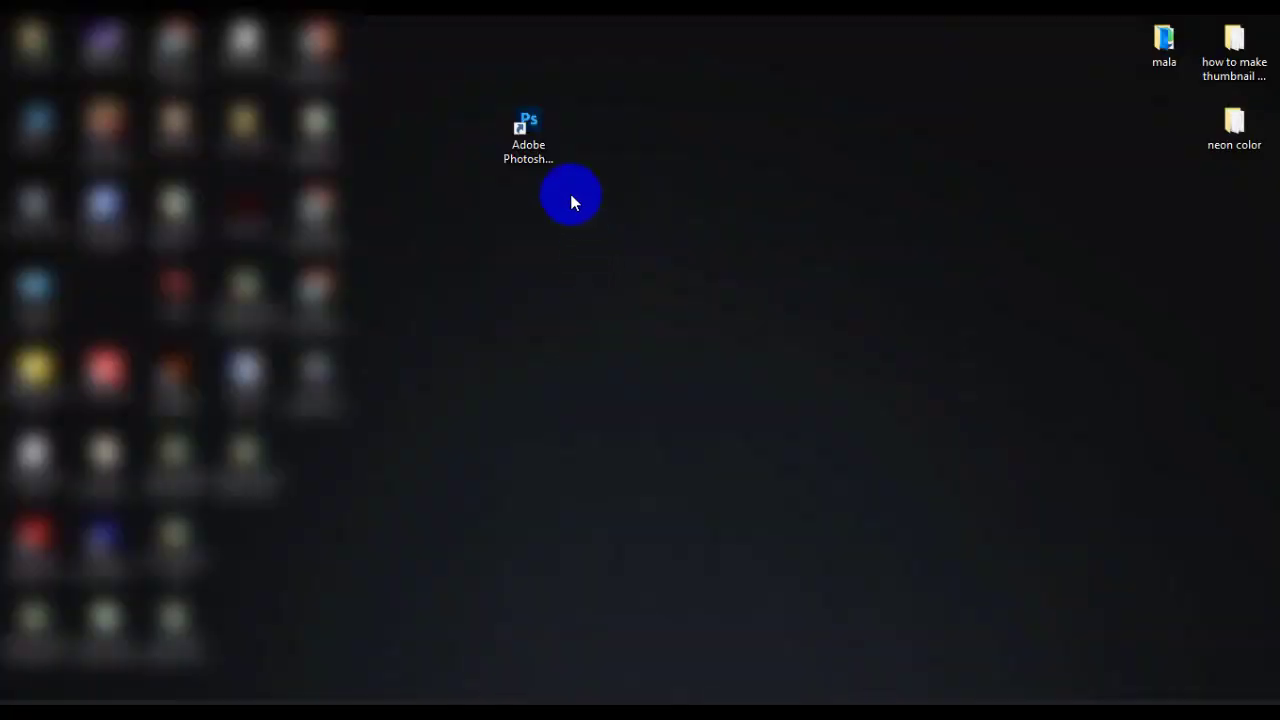
Launch Photoshop 2020 from its desktop shortcut.
{"action": "left_click", "coordinate": [537, 126]}
{"action": "double_click", "coordinate": [537, 126]}
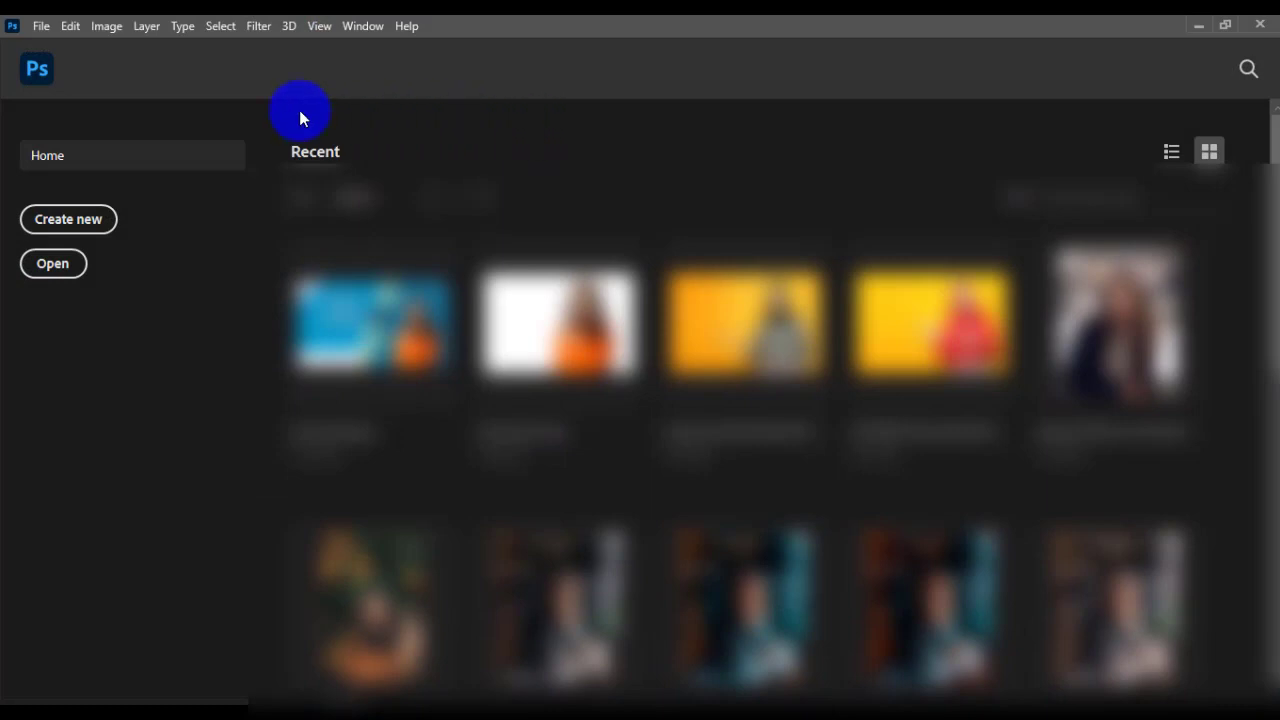
Open the street fashion JPG of the woman in jeans from Downloads.
{"action": "left_click", "coordinate": [41, 26]}
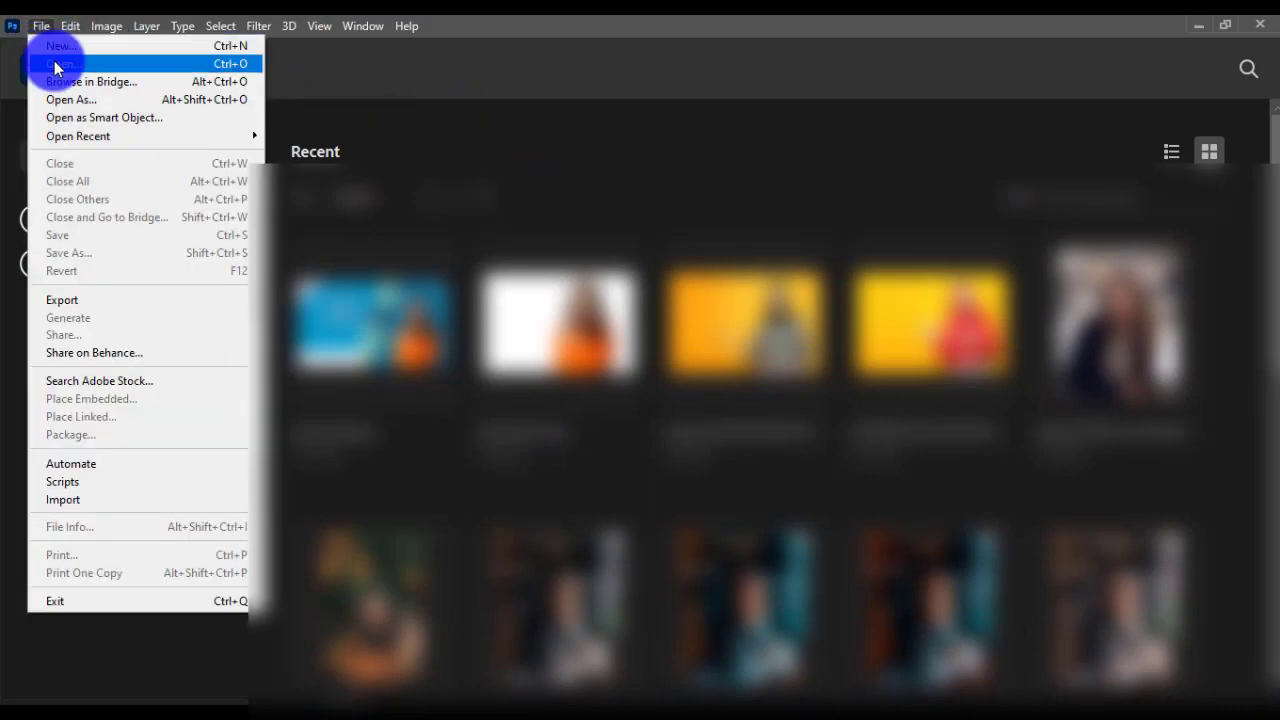
{"action": "left_click", "coordinate": [54, 64]}
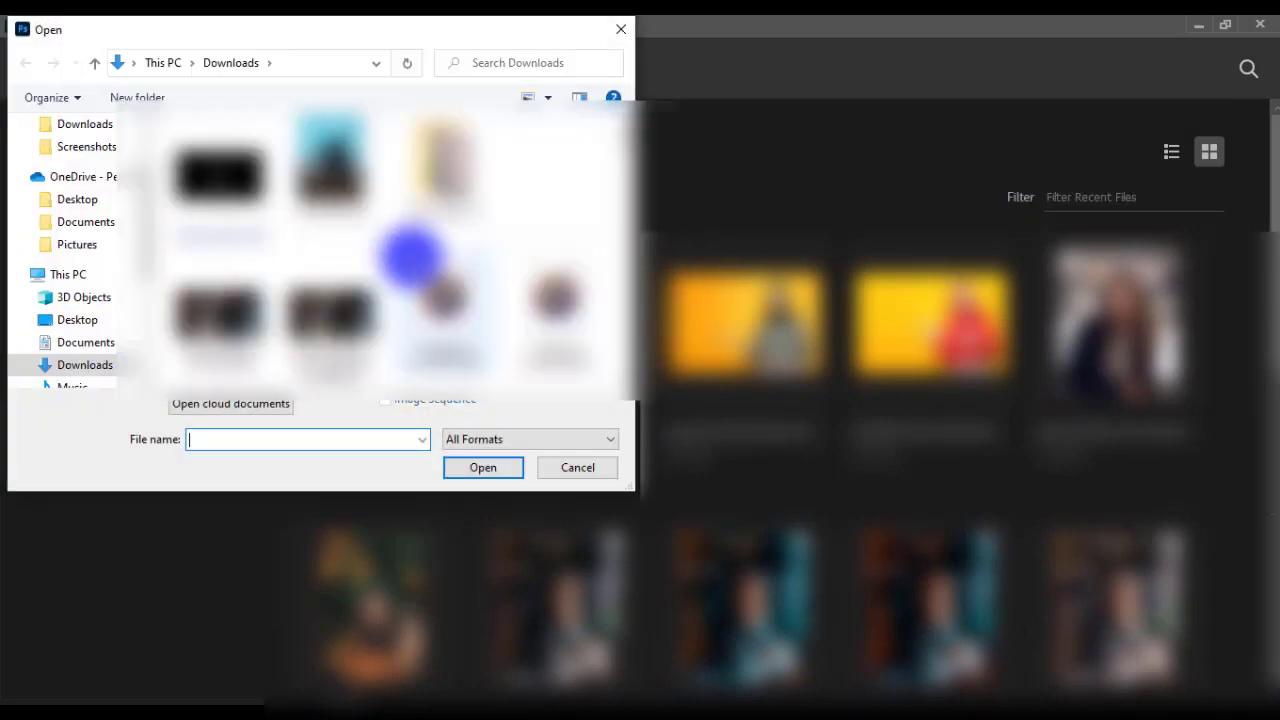
{"action": "left_click", "coordinate": [445, 268]}
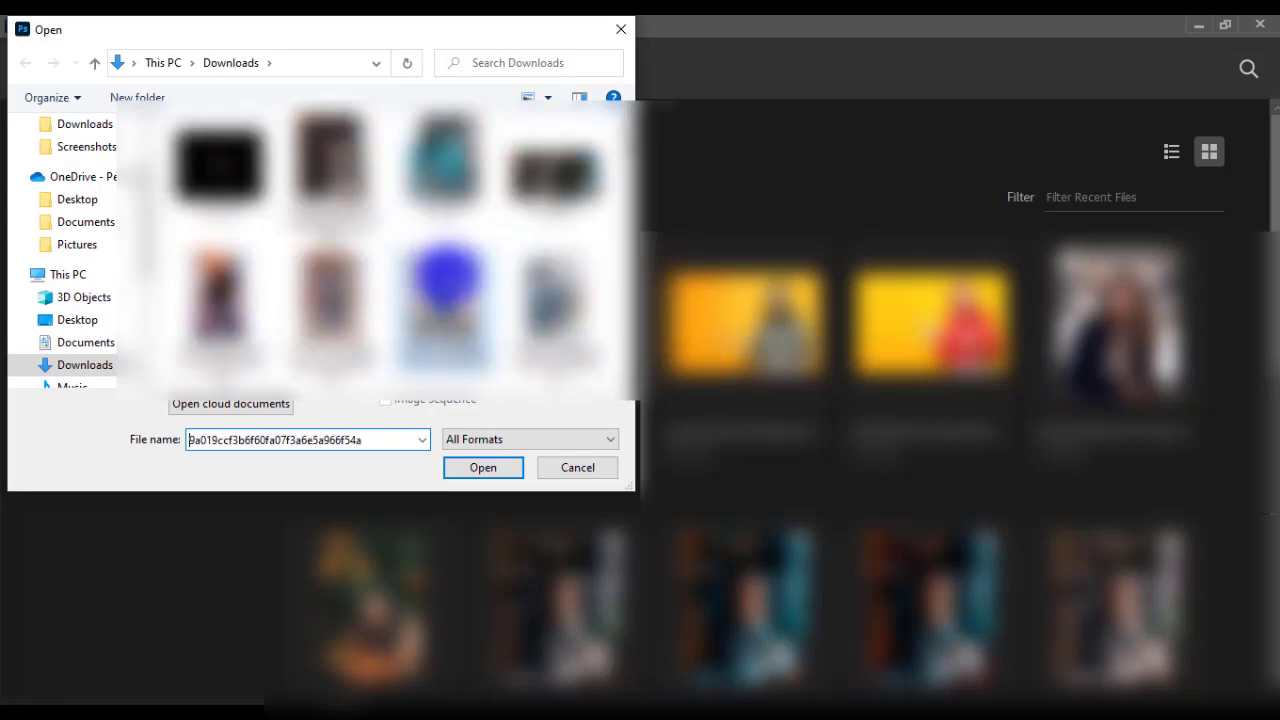
{"action": "left_click", "coordinate": [481, 464]}
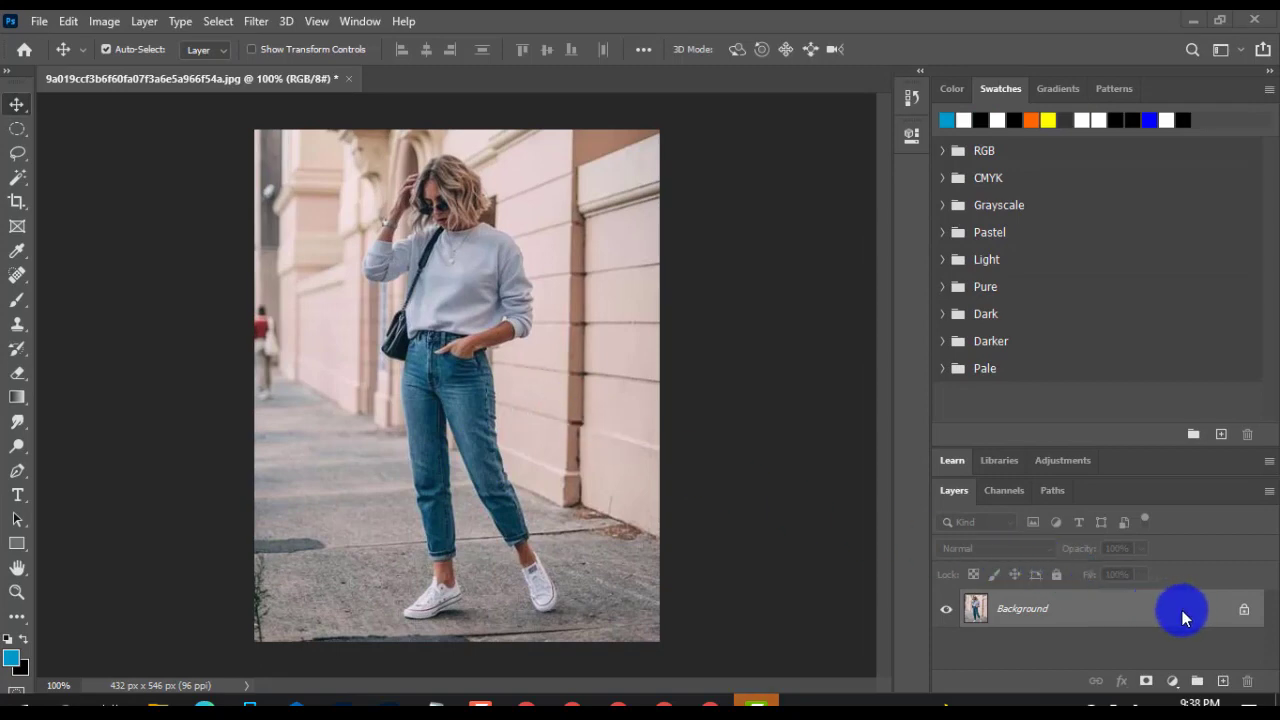
Duplicate the Background layer and select the Spot Healing Brush.
{"action": "left_click_drag", "start_coordinate": [1208, 610], "coordinate": [1222, 681]}
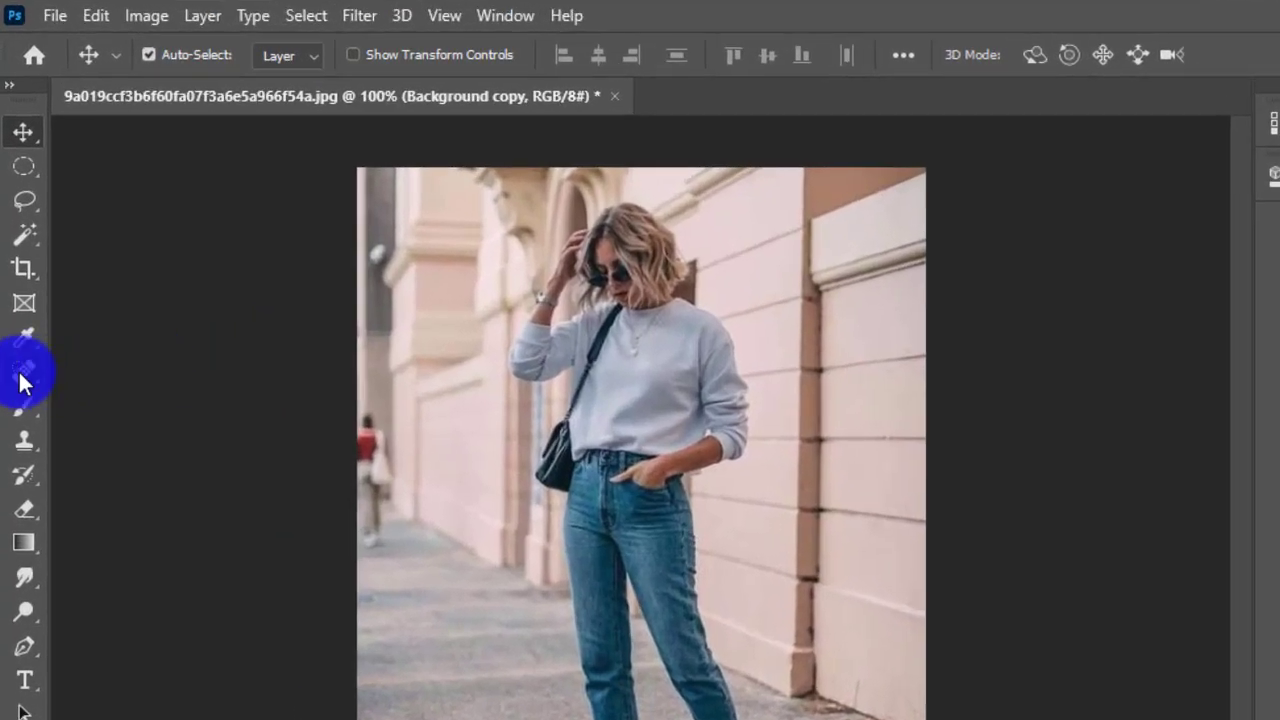
{"action": "left_click", "coordinate": [24, 377]}
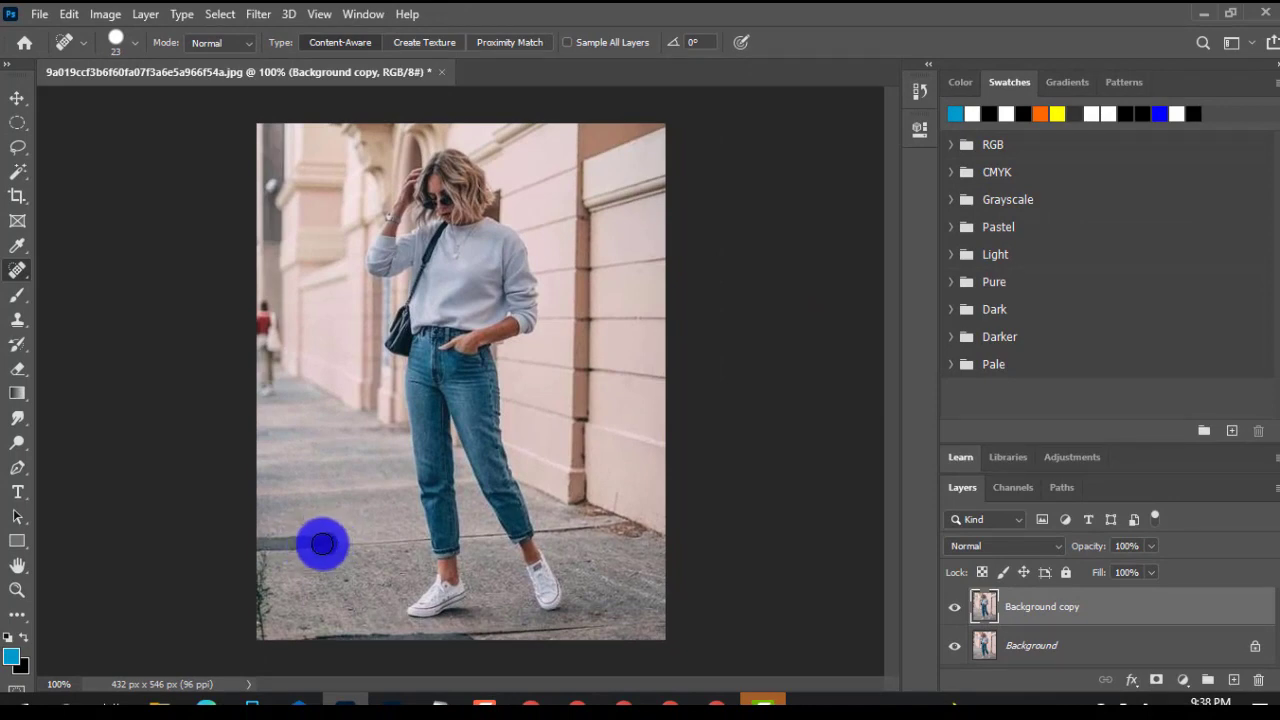
Heal the cracks and dark lines across the lower-left and bottom pavement.
{"action": "mouse_move", "coordinate": [322, 543]}
{"action": "left_mouse_down"}
{"action": "mouse_move", "coordinate": [268, 545]}
{"action": "mouse_move", "coordinate": [260, 629]}
{"action": "left_mouse_up"}
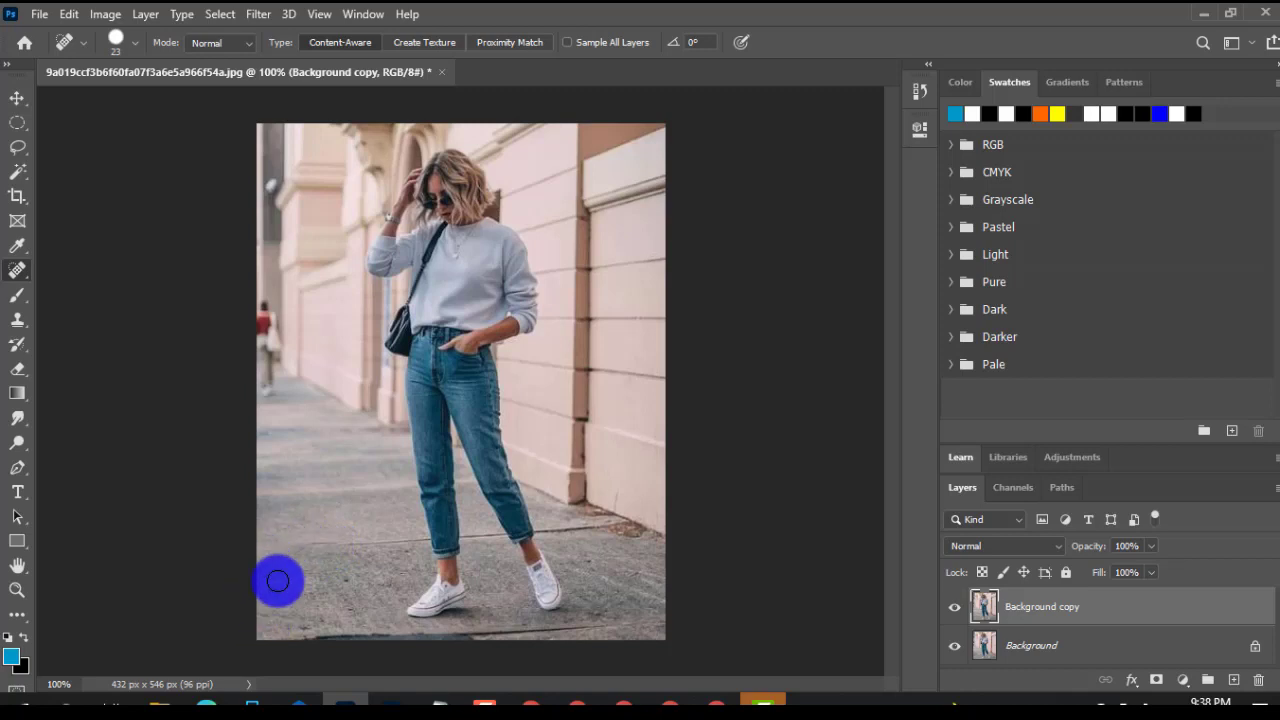
{"action": "left_click_drag", "start_coordinate": [340, 592], "coordinate": [356, 612]}
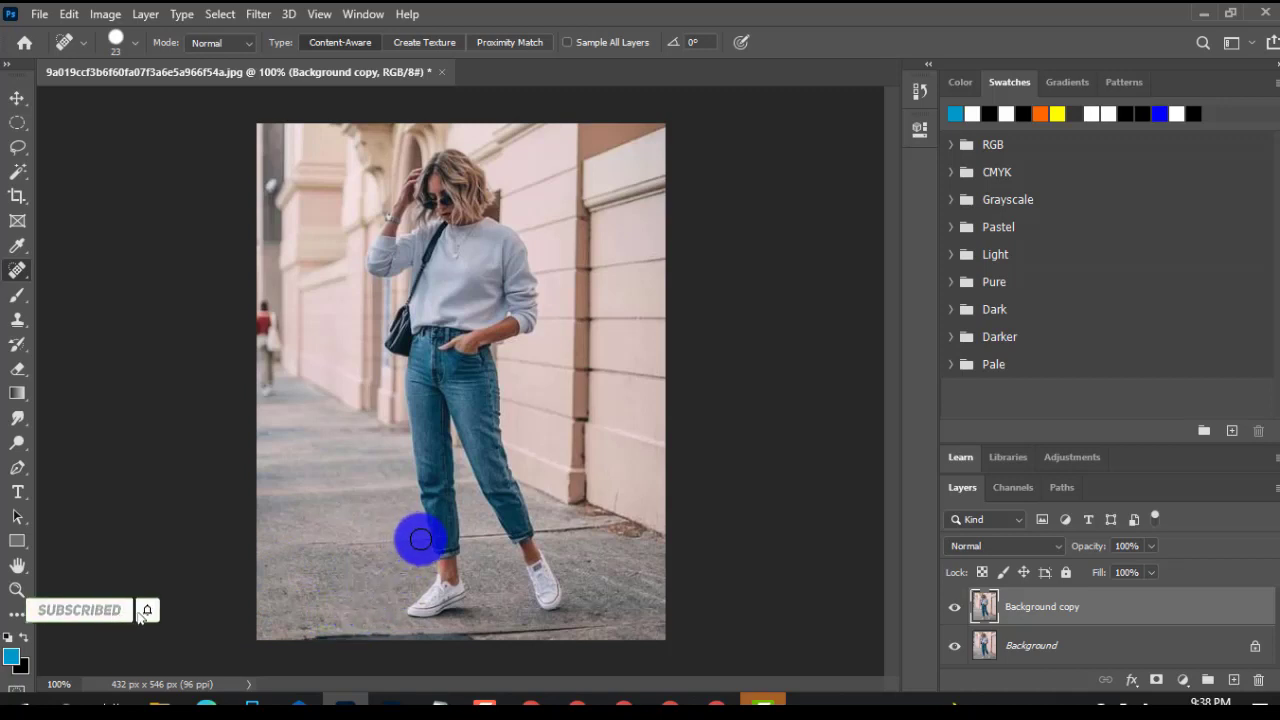
{"action": "left_click_drag", "start_coordinate": [419, 540], "coordinate": [323, 534]}
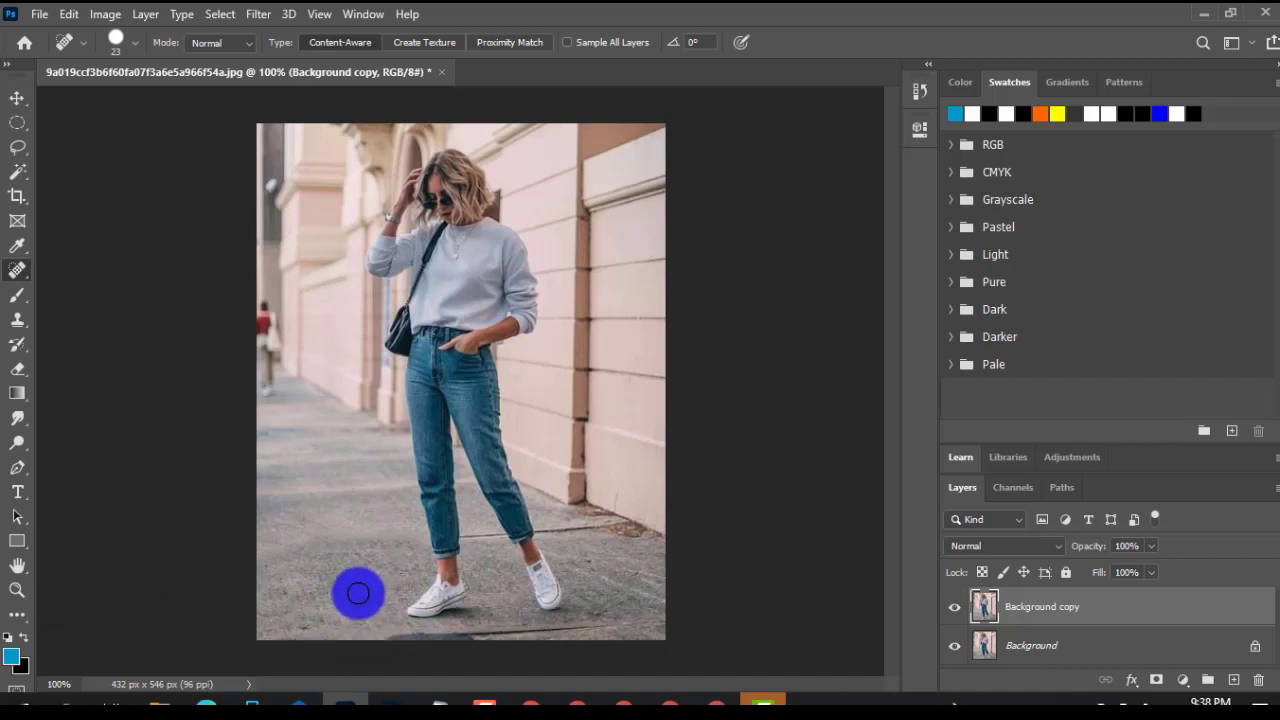
{"action": "mouse_move", "coordinate": [357, 591]}
{"action": "left_mouse_down"}
{"action": "mouse_move", "coordinate": [319, 621]}
{"action": "mouse_move", "coordinate": [300, 615]}
{"action": "mouse_move", "coordinate": [371, 651]}
{"action": "left_mouse_up"}
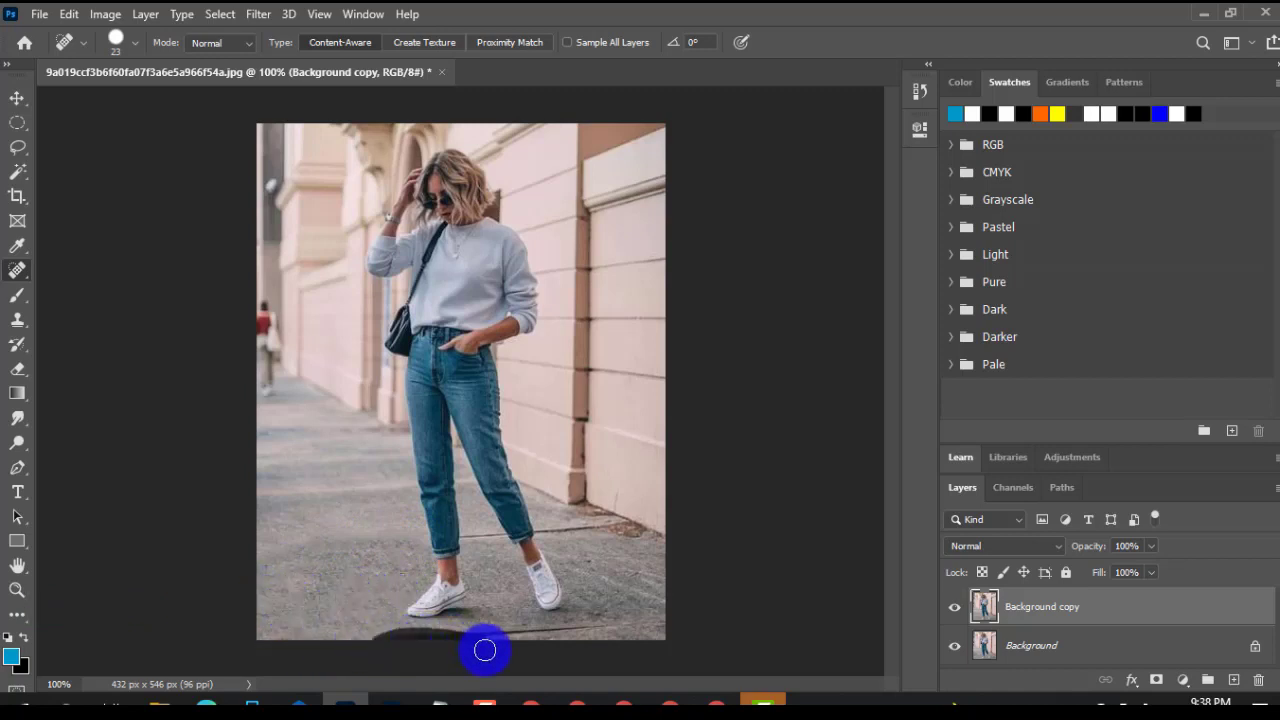
{"action": "left_click_drag", "start_coordinate": [471, 638], "coordinate": [615, 630]}
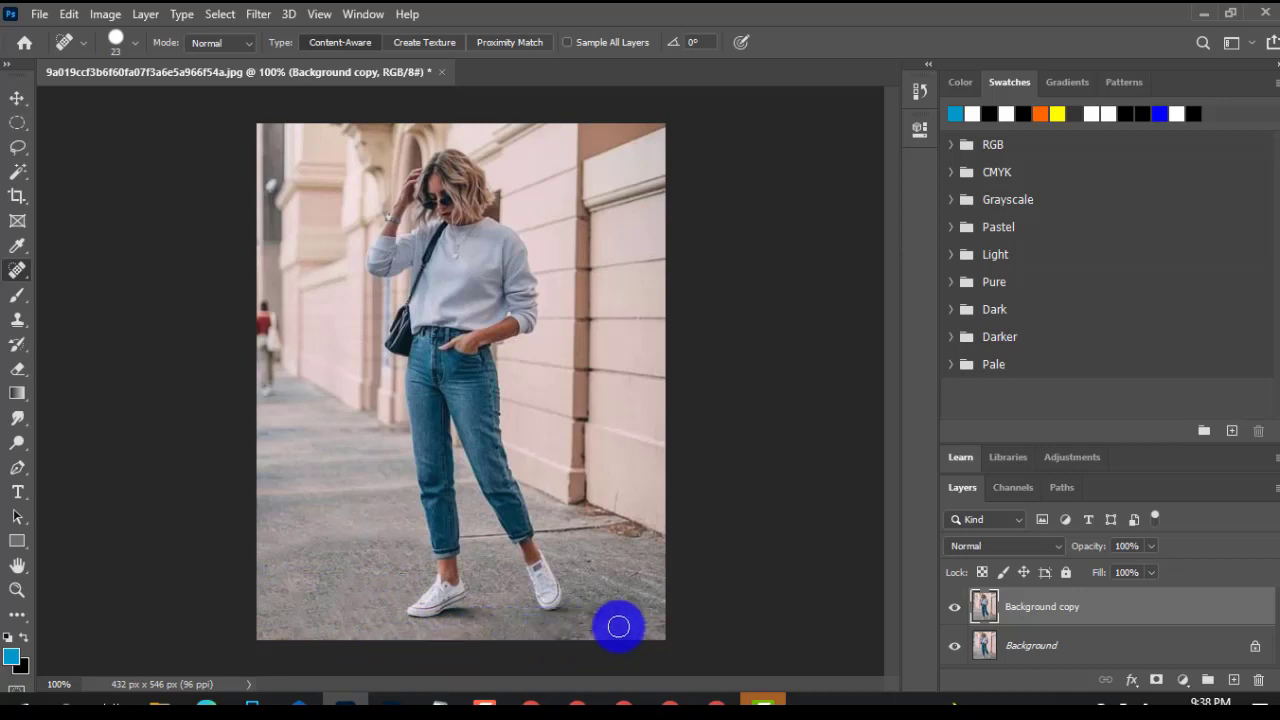
Heal the marks near the jeans, wall base, left wall edge and bottom-right, then hide the copy.
{"action": "mouse_move", "coordinate": [538, 537]}
{"action": "left_mouse_down"}
{"action": "mouse_move", "coordinate": [580, 517]}
{"action": "mouse_move", "coordinate": [640, 580]}
{"action": "left_mouse_up"}
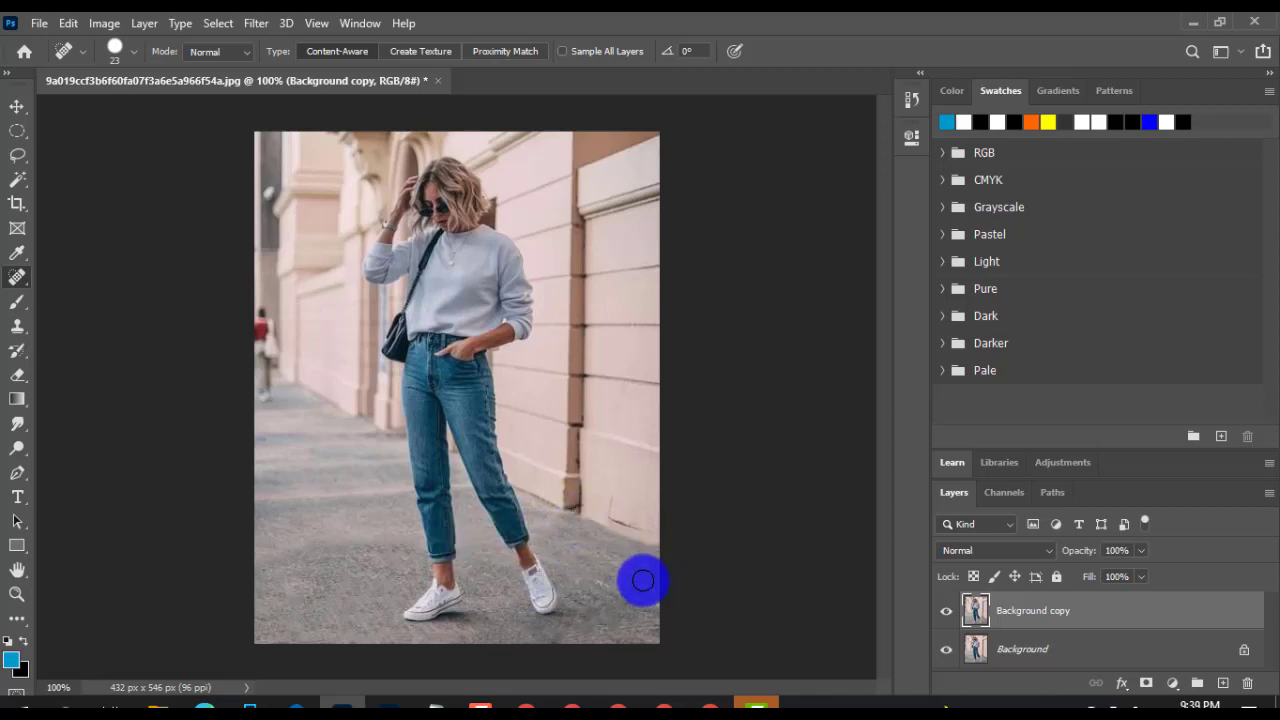
{"action": "mouse_move", "coordinate": [574, 501]}
{"action": "left_mouse_down"}
{"action": "mouse_move", "coordinate": [586, 496]}
{"action": "mouse_move", "coordinate": [574, 463]}
{"action": "mouse_move", "coordinate": [578, 182]}
{"action": "mouse_move", "coordinate": [586, 254]}
{"action": "mouse_move", "coordinate": [591, 217]}
{"action": "mouse_move", "coordinate": [580, 506]}
{"action": "mouse_move", "coordinate": [525, 501]}
{"action": "mouse_move", "coordinate": [560, 534]}
{"action": "left_mouse_up"}
{"action": "mouse_move", "coordinate": [402, 436]}
{"action": "left_mouse_down"}
{"action": "mouse_move", "coordinate": [371, 443]}
{"action": "mouse_move", "coordinate": [277, 400]}
{"action": "mouse_move", "coordinate": [263, 314]}
{"action": "mouse_move", "coordinate": [271, 380]}
{"action": "mouse_move", "coordinate": [251, 398]}
{"action": "left_mouse_up"}
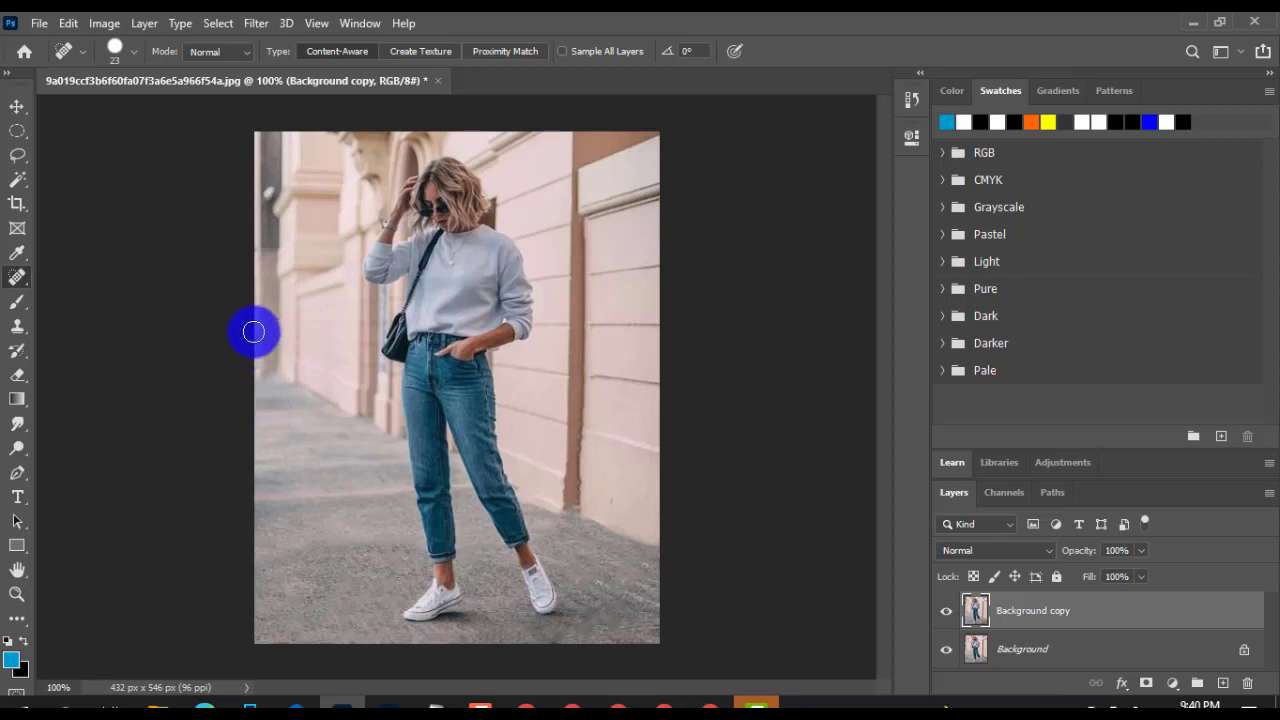
{"action": "left_click_drag", "start_coordinate": [253, 331], "coordinate": [259, 403]}
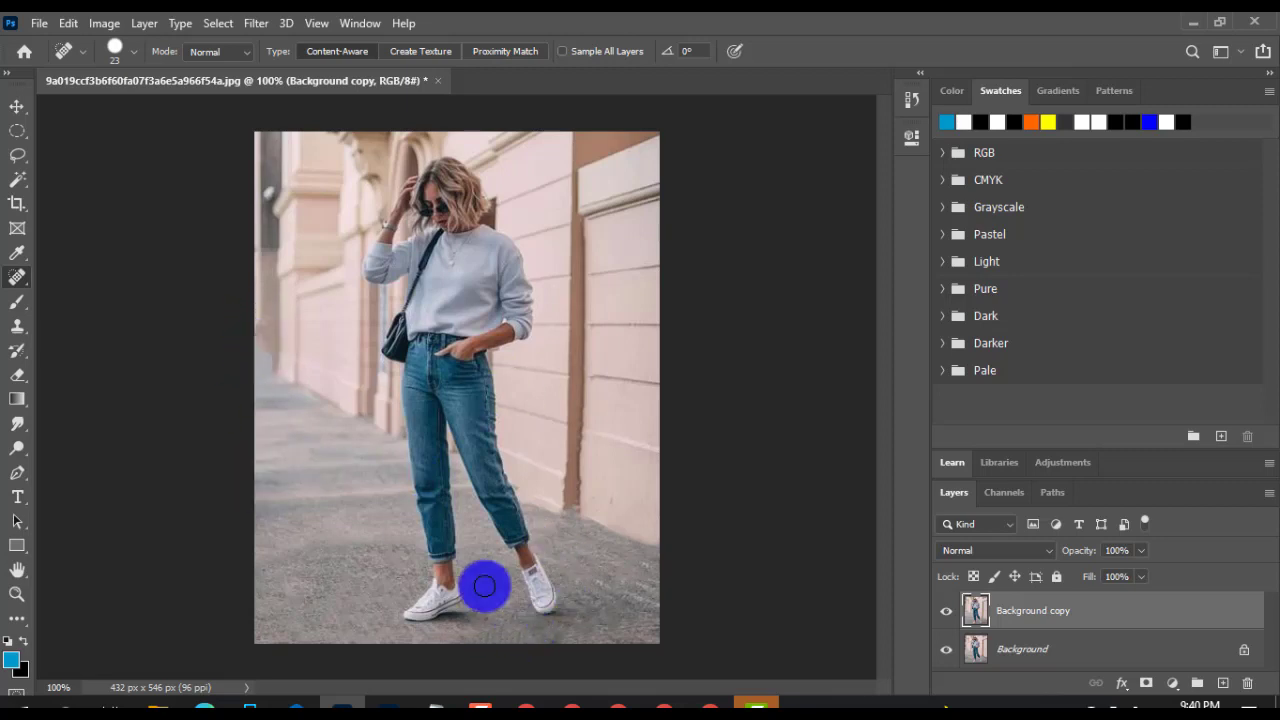
{"action": "left_click_drag", "start_coordinate": [642, 600], "coordinate": [620, 446]}
{"action": "left_click", "coordinate": [947, 614]}
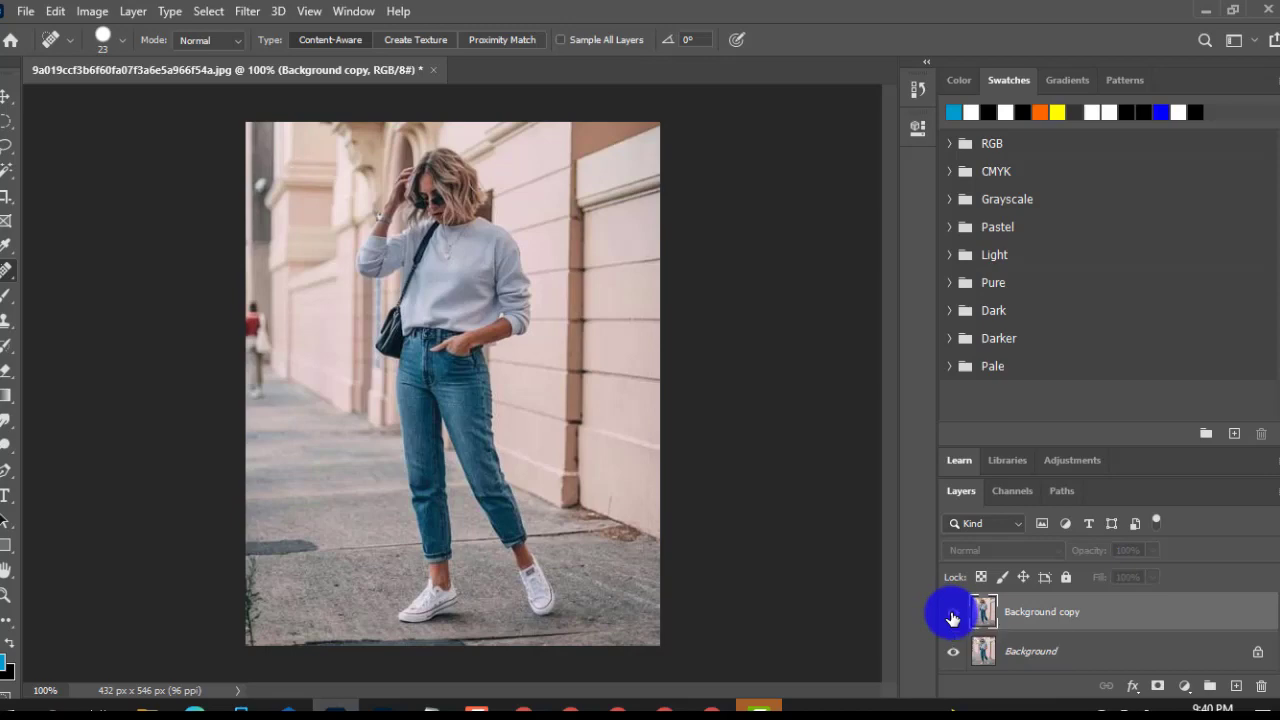
Compare the retouched copy against the original, then launch the Camera Raw Filter.
{"action": "left_click", "coordinate": [952, 616]}
{"action": "left_click", "coordinate": [952, 617]}
{"action": "left_click", "coordinate": [952, 616]}
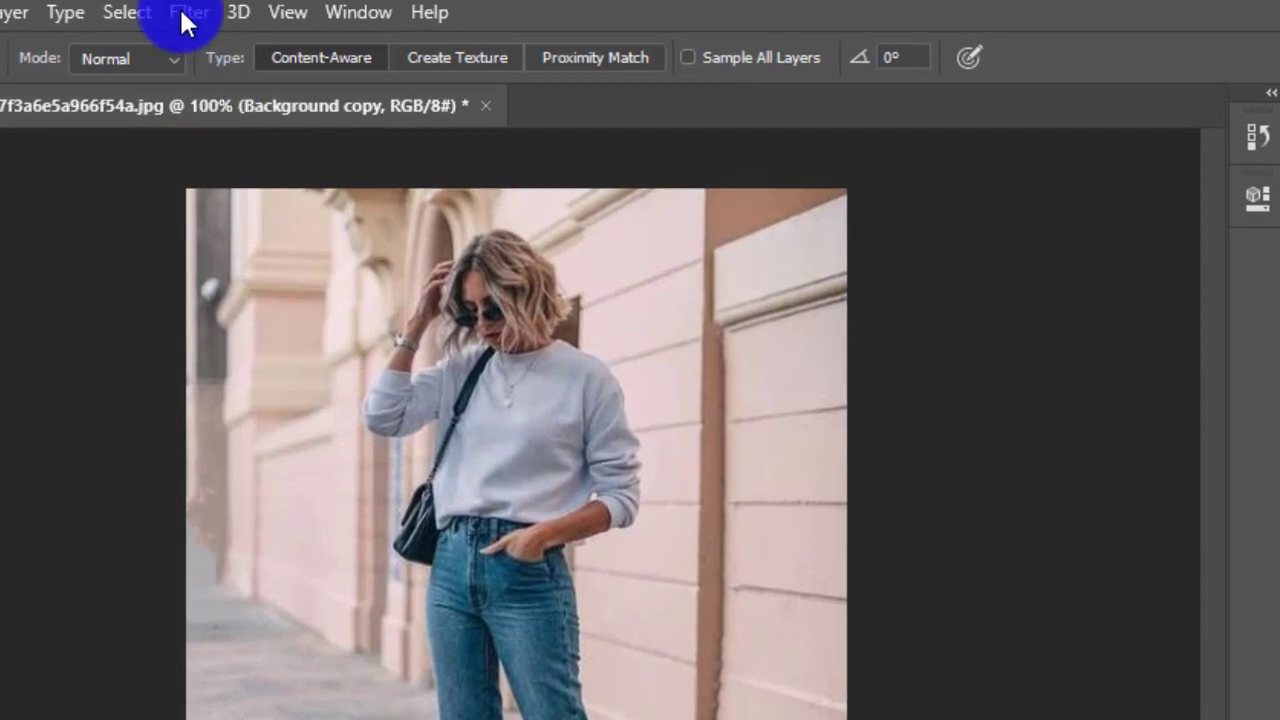
{"action": "left_click", "coordinate": [188, 13]}
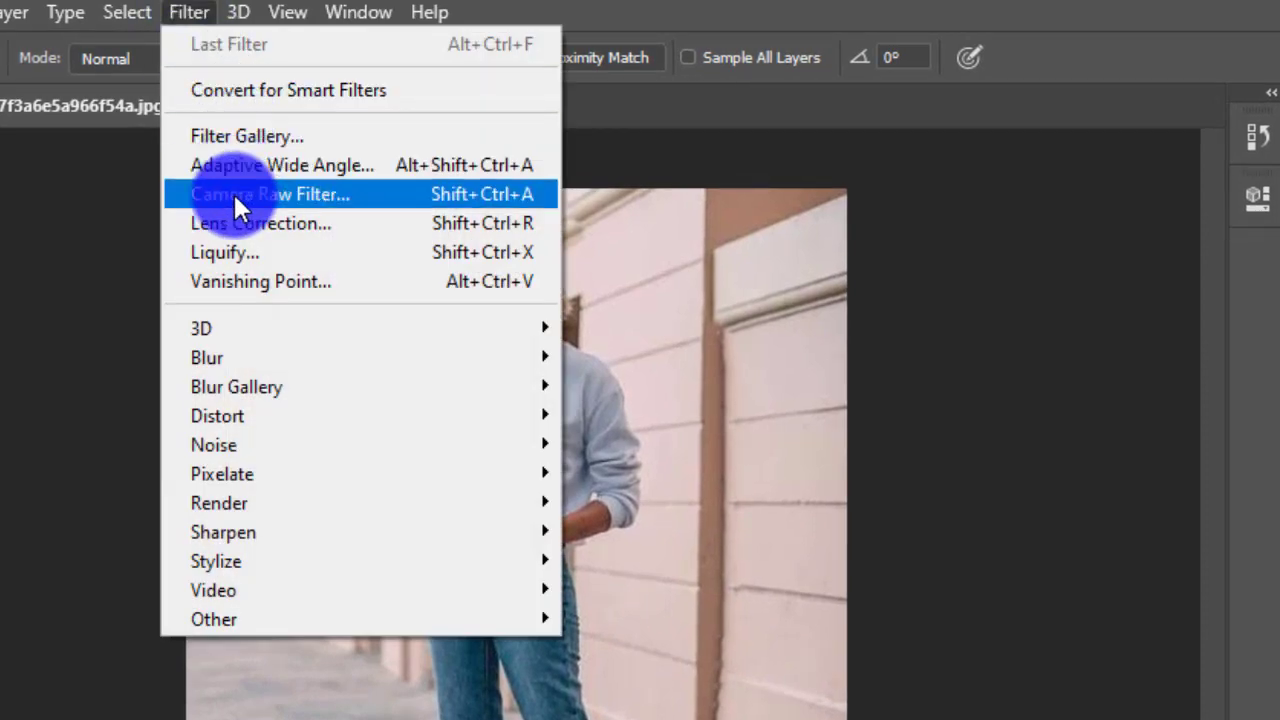
{"action": "left_click", "coordinate": [279, 195]}
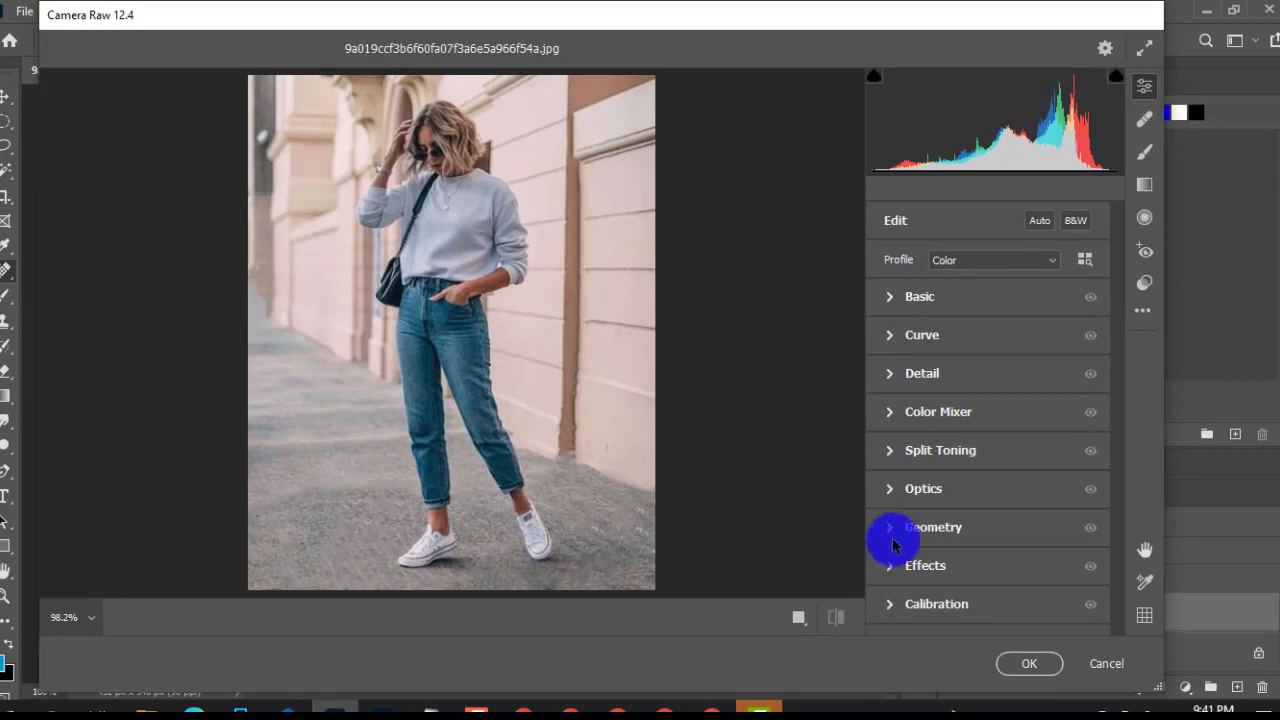
Set Red and Green primary hue +100, saturation -50; Blue hue -100, saturation +50.
{"action": "left_click", "coordinate": [889, 604]}
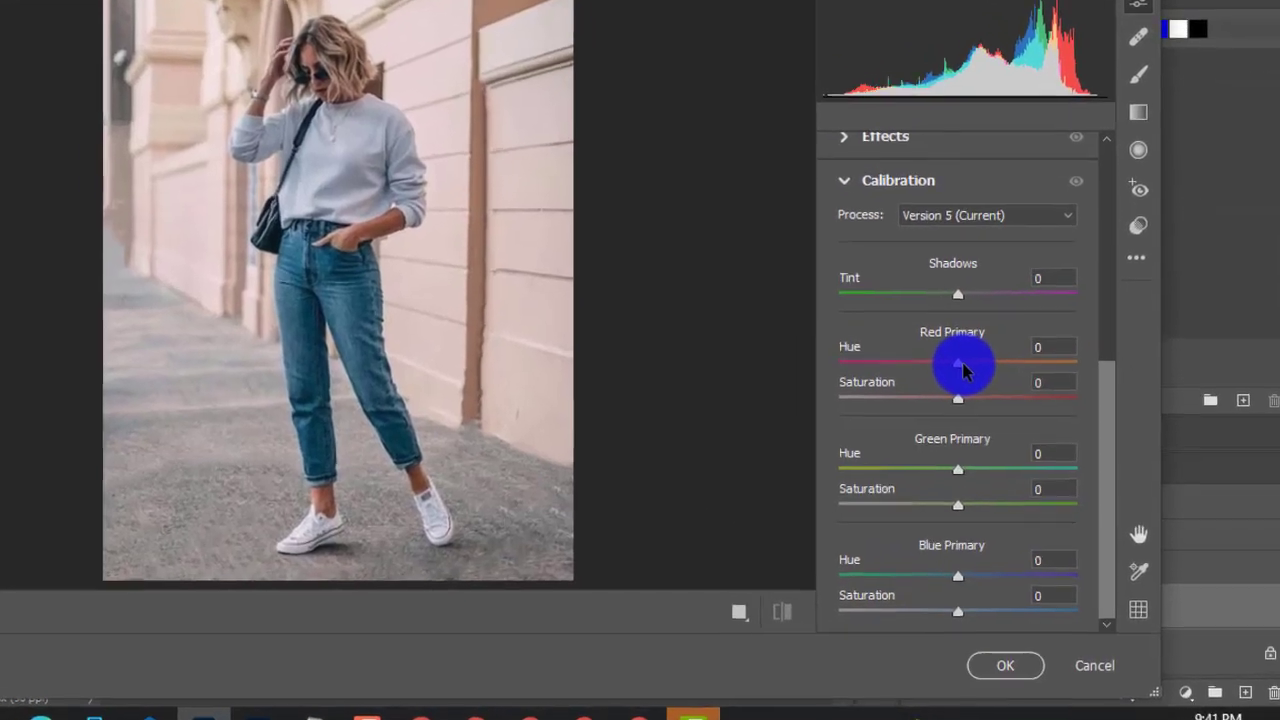
{"action": "left_click_drag", "start_coordinate": [962, 366], "coordinate": [1075, 361]}
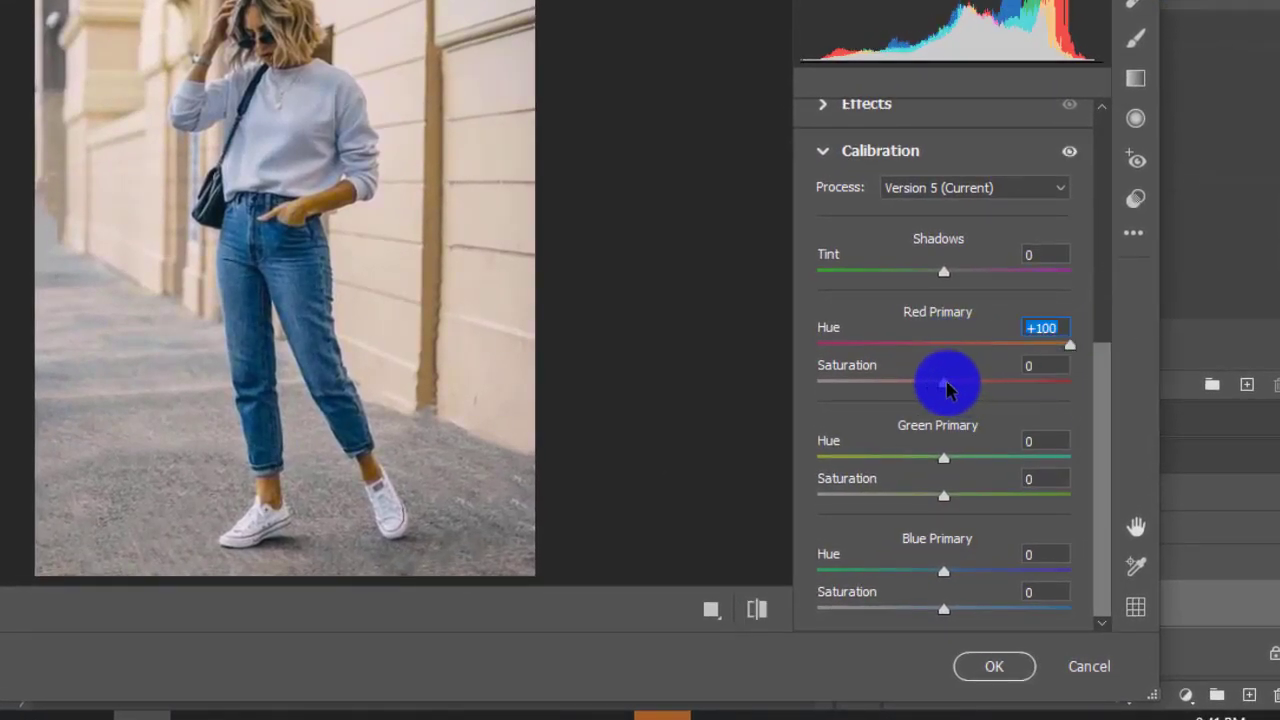
{"action": "left_click_drag", "start_coordinate": [944, 388], "coordinate": [882, 391]}
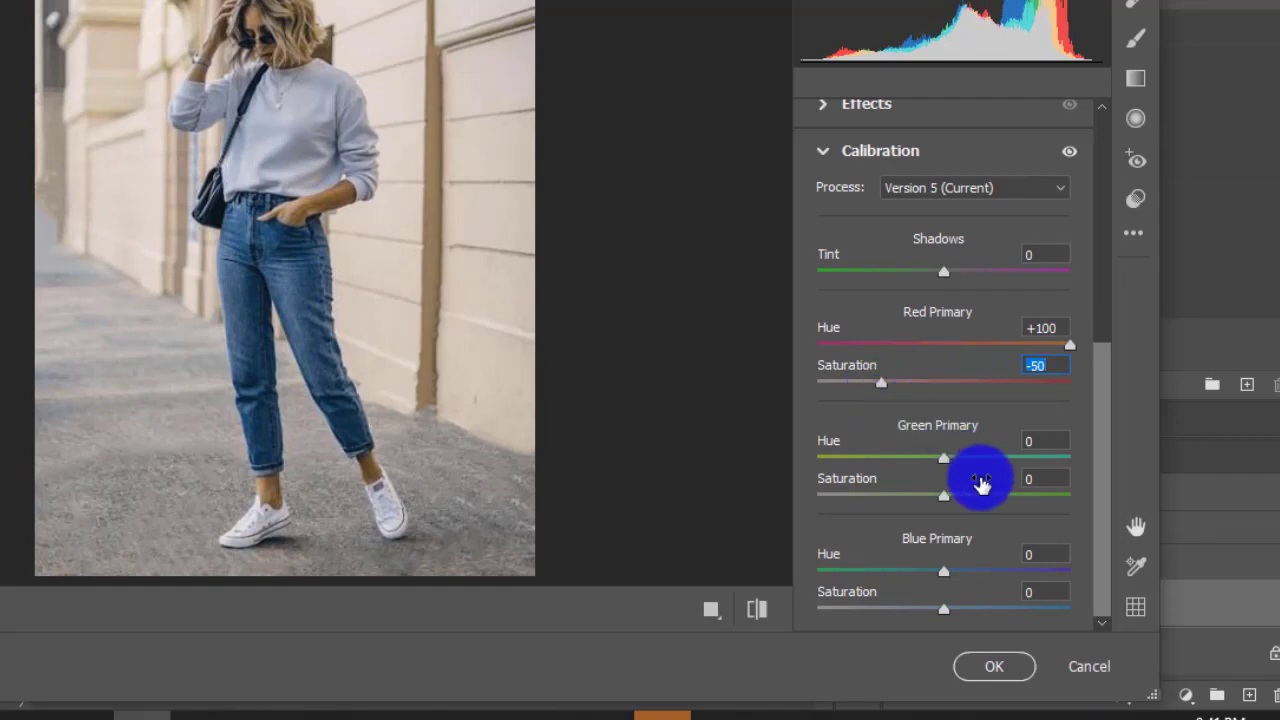
{"action": "left_click_drag", "start_coordinate": [944, 465], "coordinate": [1051, 457]}
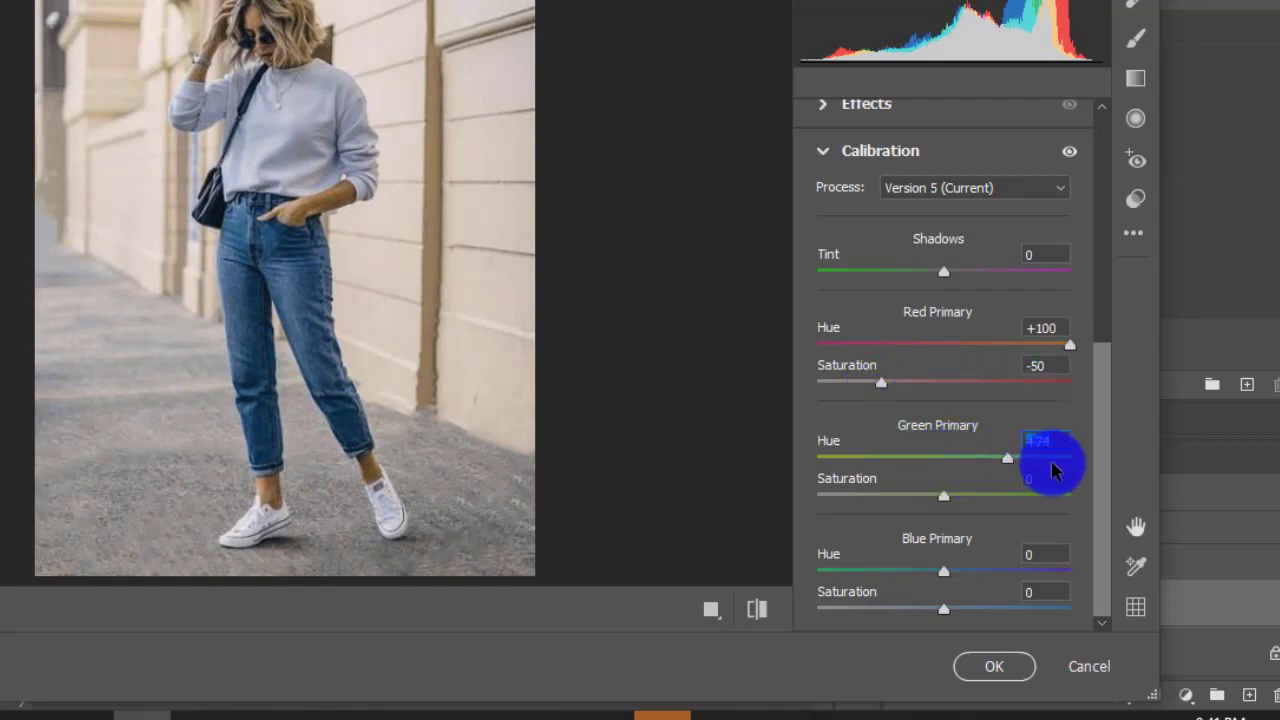
{"action": "left_click", "coordinate": [941, 496]}
{"action": "left_click_drag", "start_coordinate": [940, 497], "coordinate": [880, 497]}
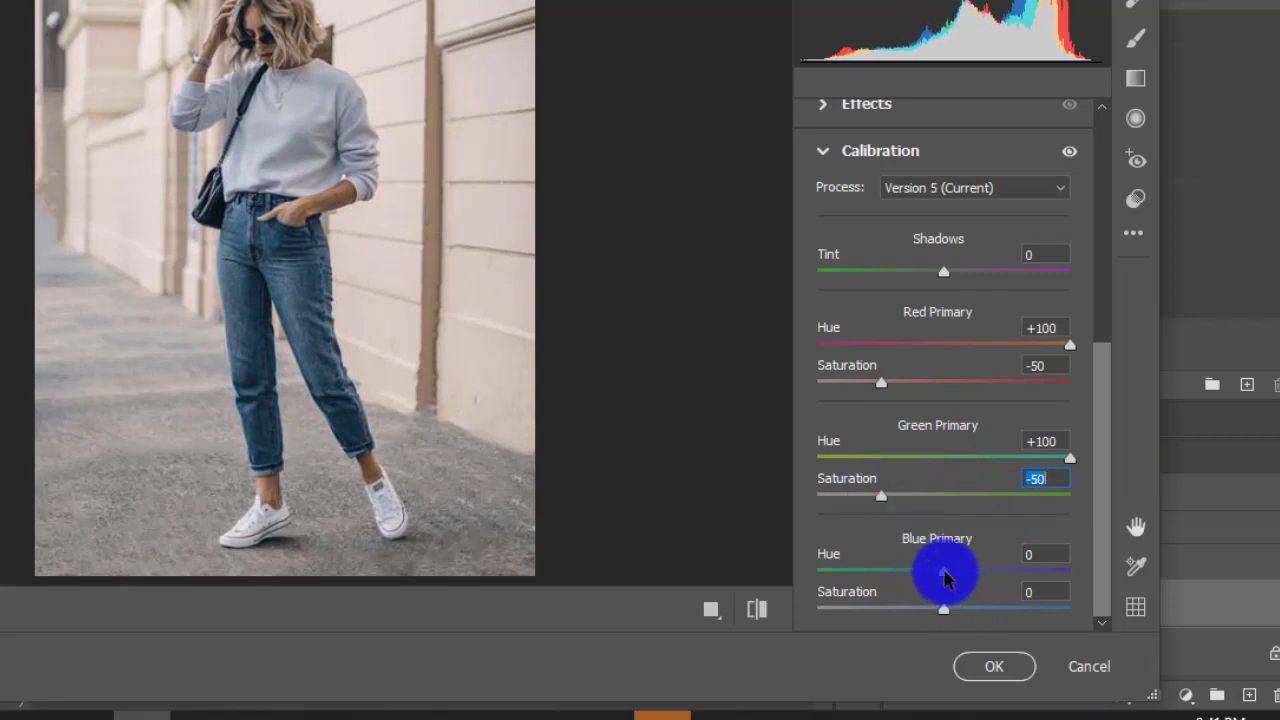
{"action": "left_click_drag", "start_coordinate": [944, 573], "coordinate": [777, 562]}
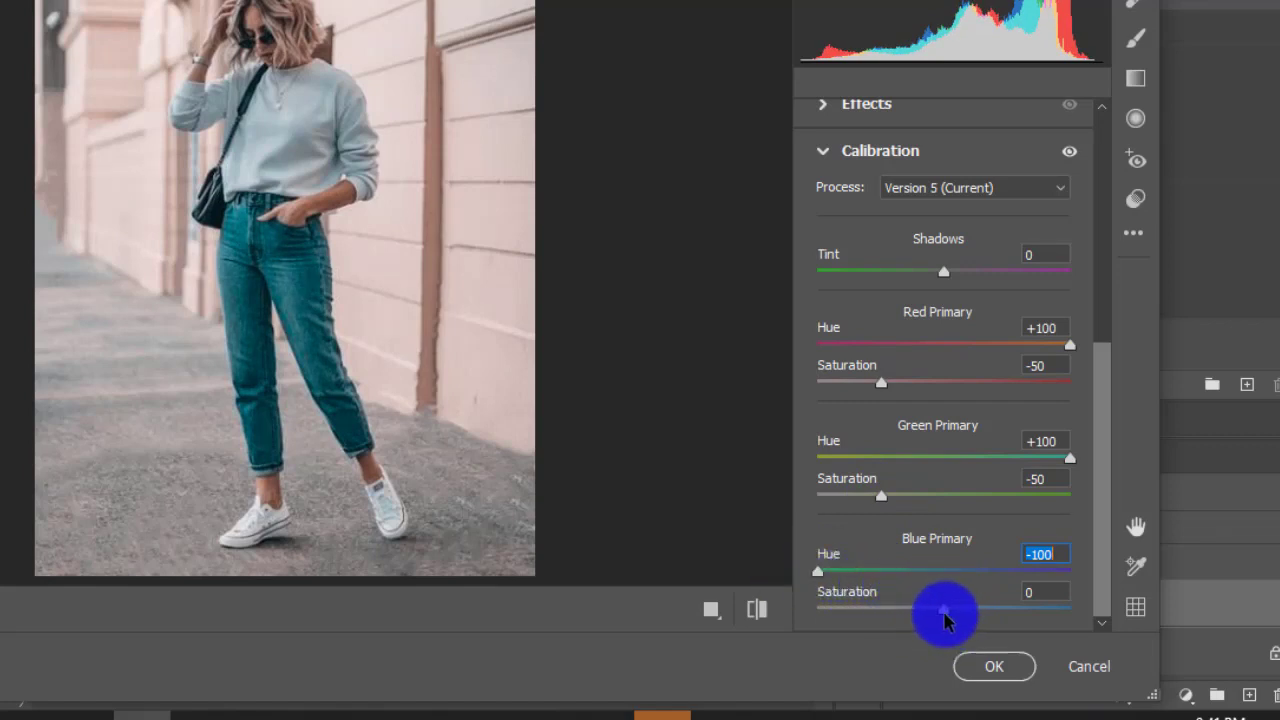
{"action": "left_click_drag", "start_coordinate": [944, 613], "coordinate": [1010, 625]}
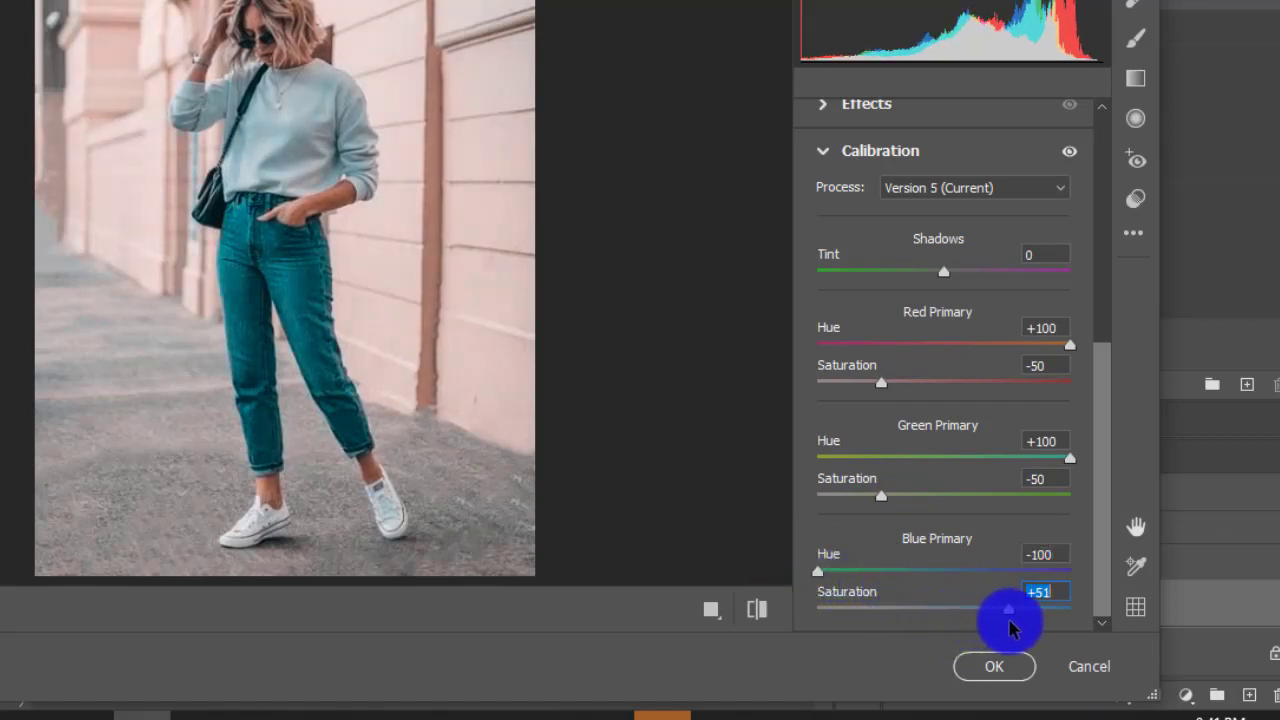
{"action": "left_click", "coordinate": [826, 158]}
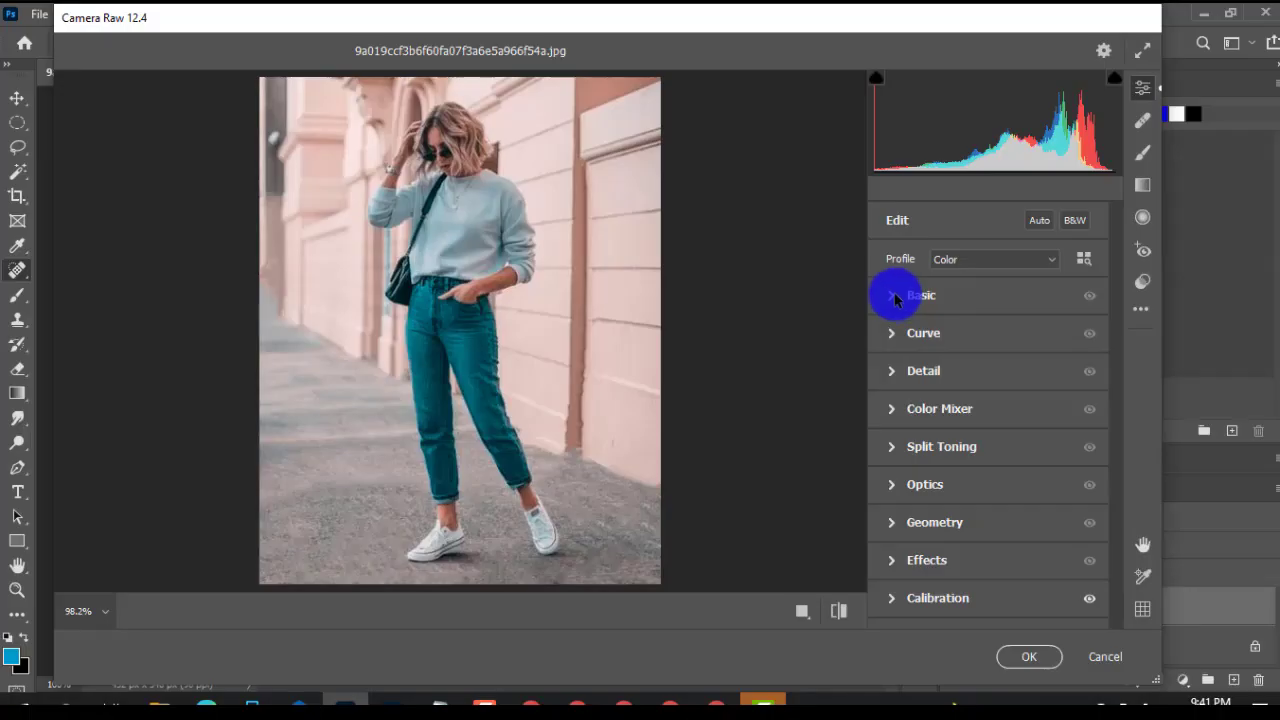
{"action": "left_click", "coordinate": [896, 296]}
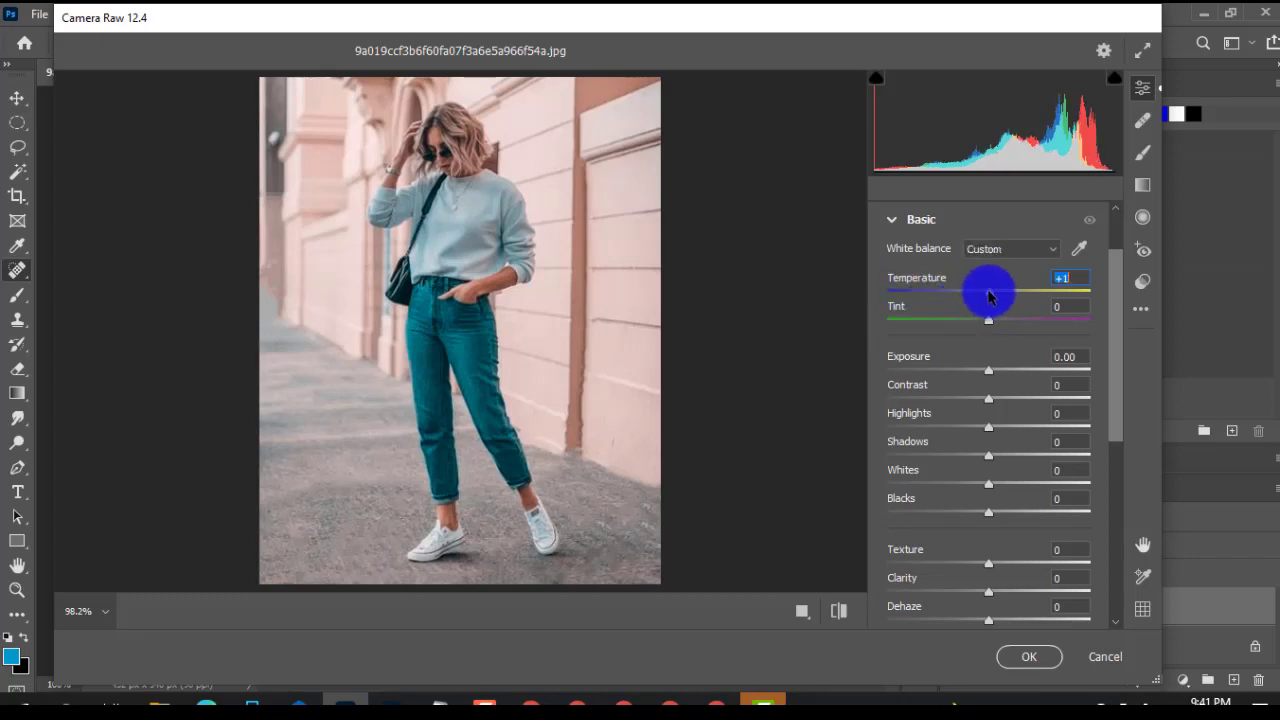
Set Basic Temperature +6, Shadows -7, Blacks -15 and Saturation +15.
{"action": "left_click_drag", "start_coordinate": [988, 295], "coordinate": [993, 294]}
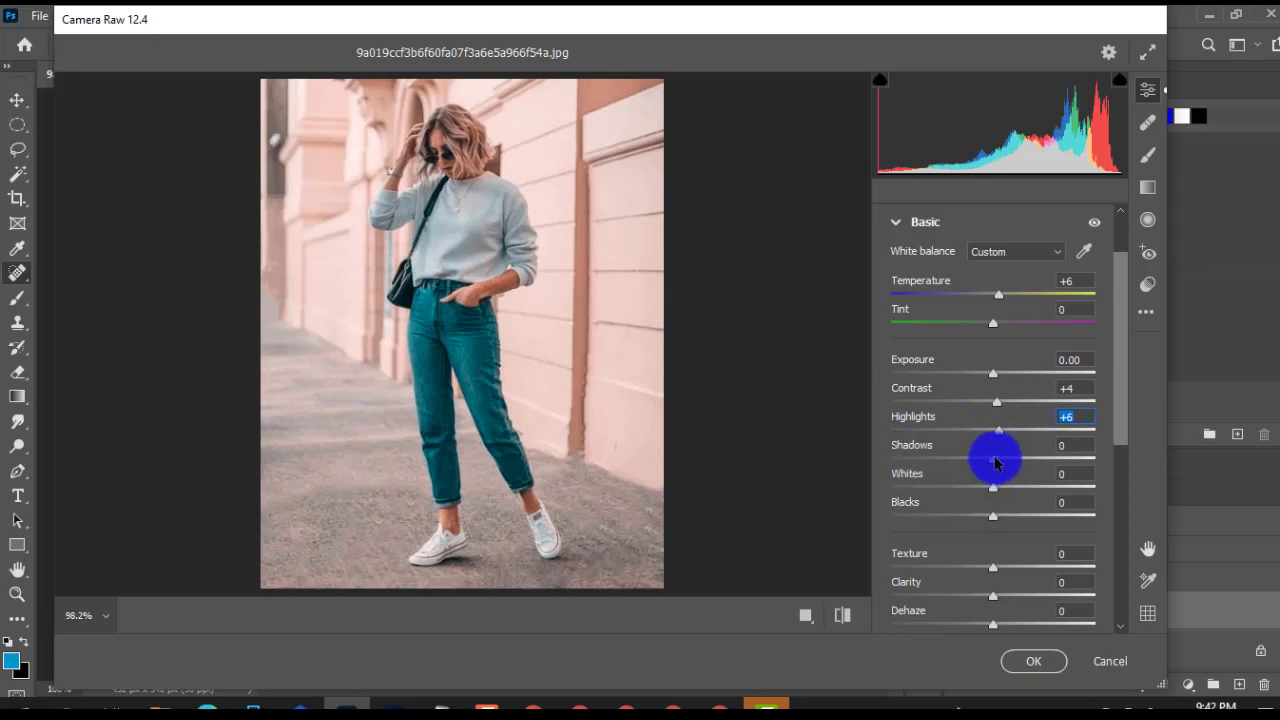
{"action": "left_click_drag", "start_coordinate": [995, 462], "coordinate": [989, 462]}
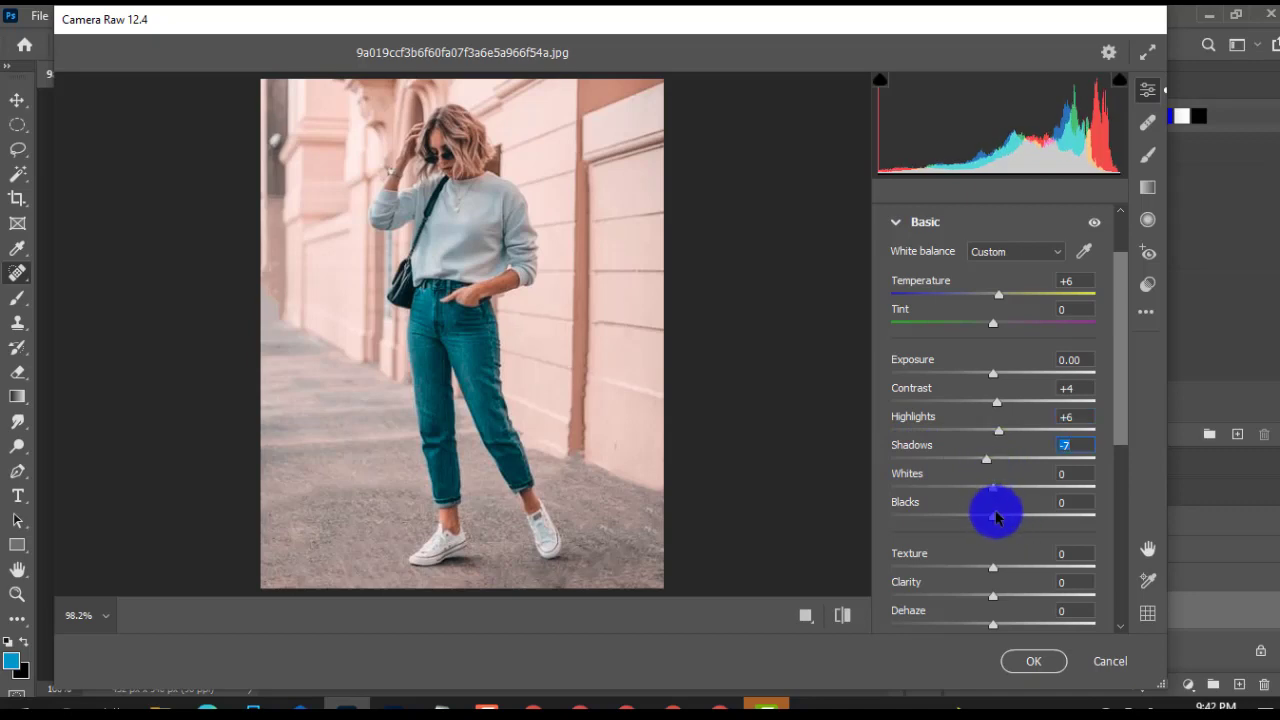
{"action": "left_click_drag", "start_coordinate": [993, 521], "coordinate": [986, 521]}
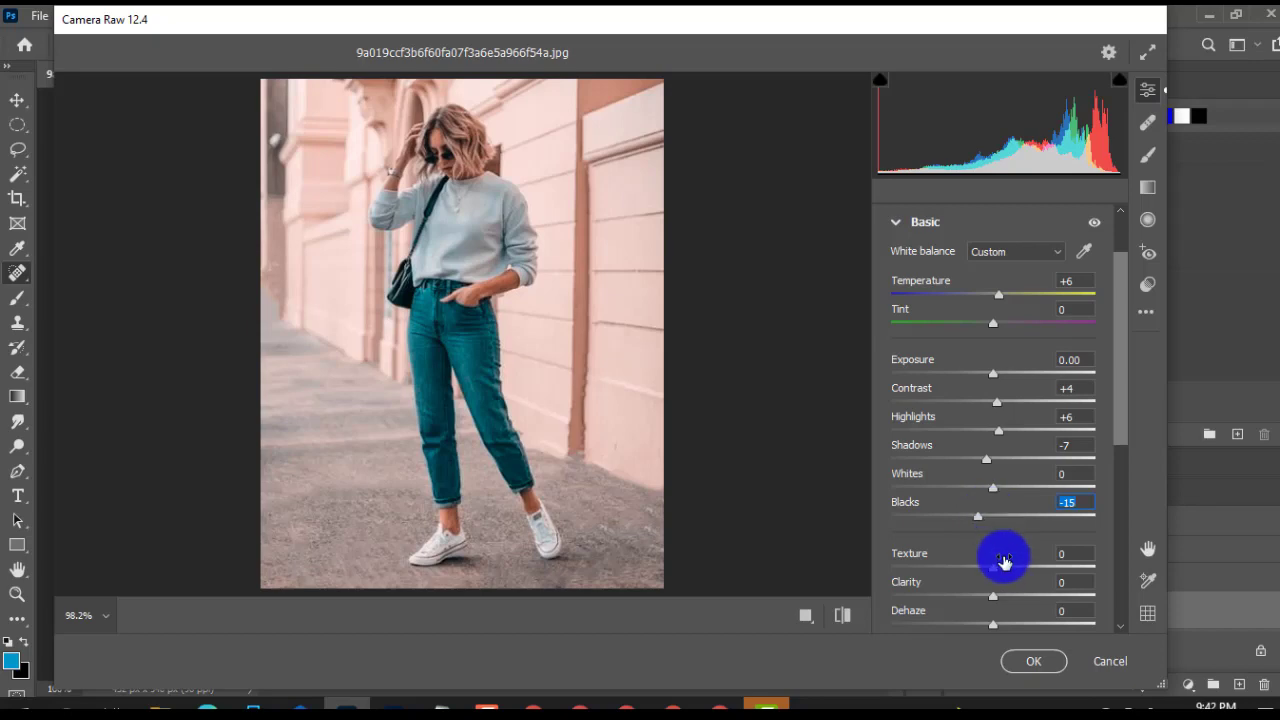
{"action": "scroll", "coordinate": [1000, 557], "scroll_direction": "down", "scroll_amount": 2}
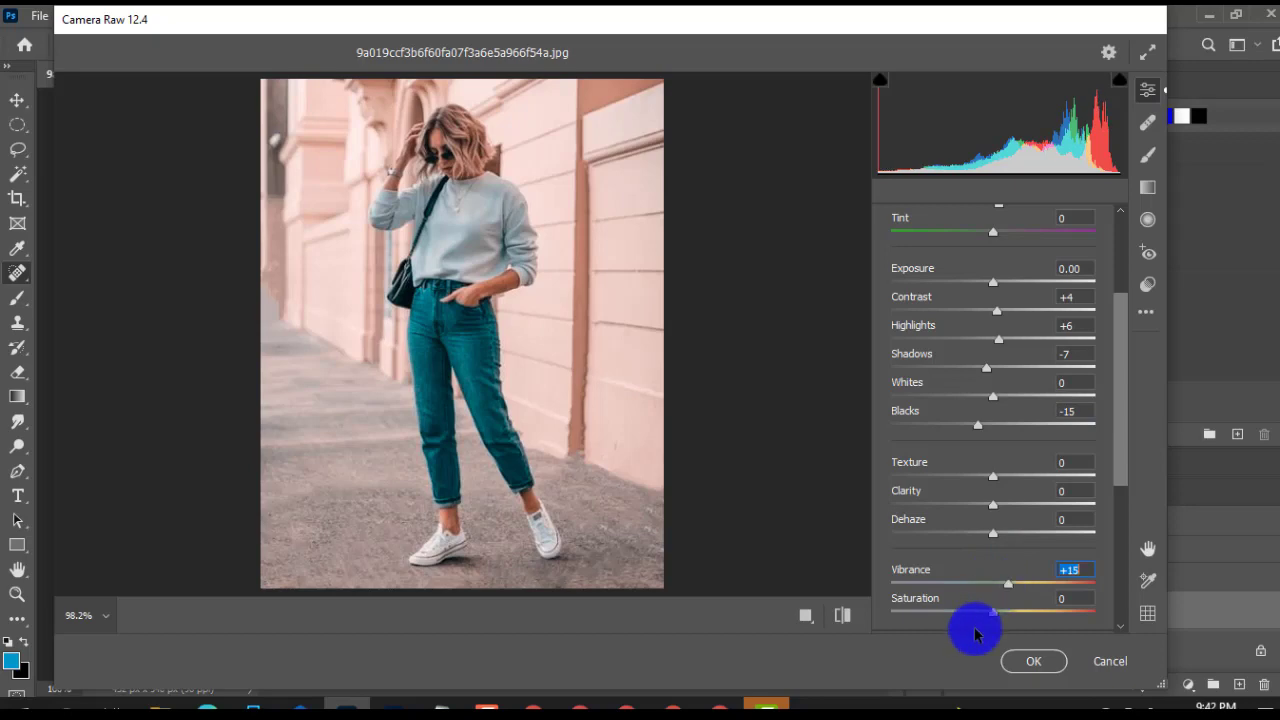
{"action": "left_click_drag", "start_coordinate": [995, 618], "coordinate": [1012, 618]}
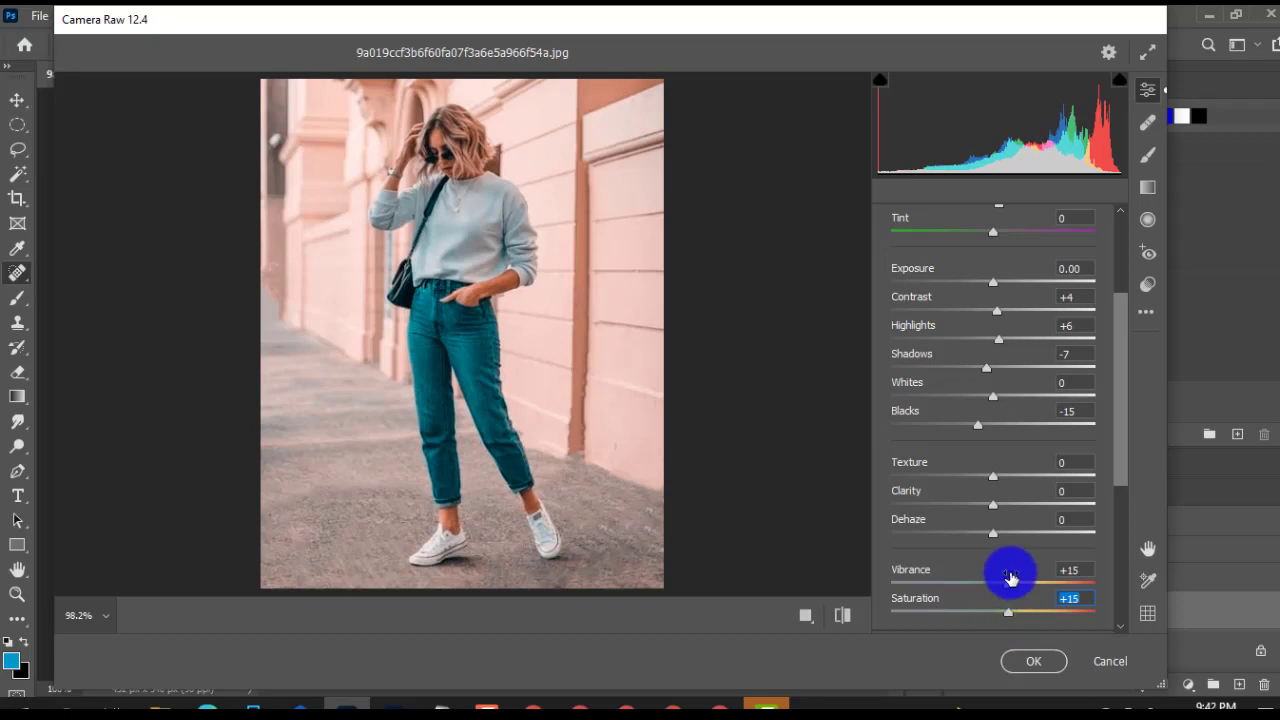
Preview a cooler temperature, return it to warm, and collapse the Basic panel.
{"action": "scroll", "coordinate": [1000, 515], "scroll_direction": "up", "scroll_amount": 1}
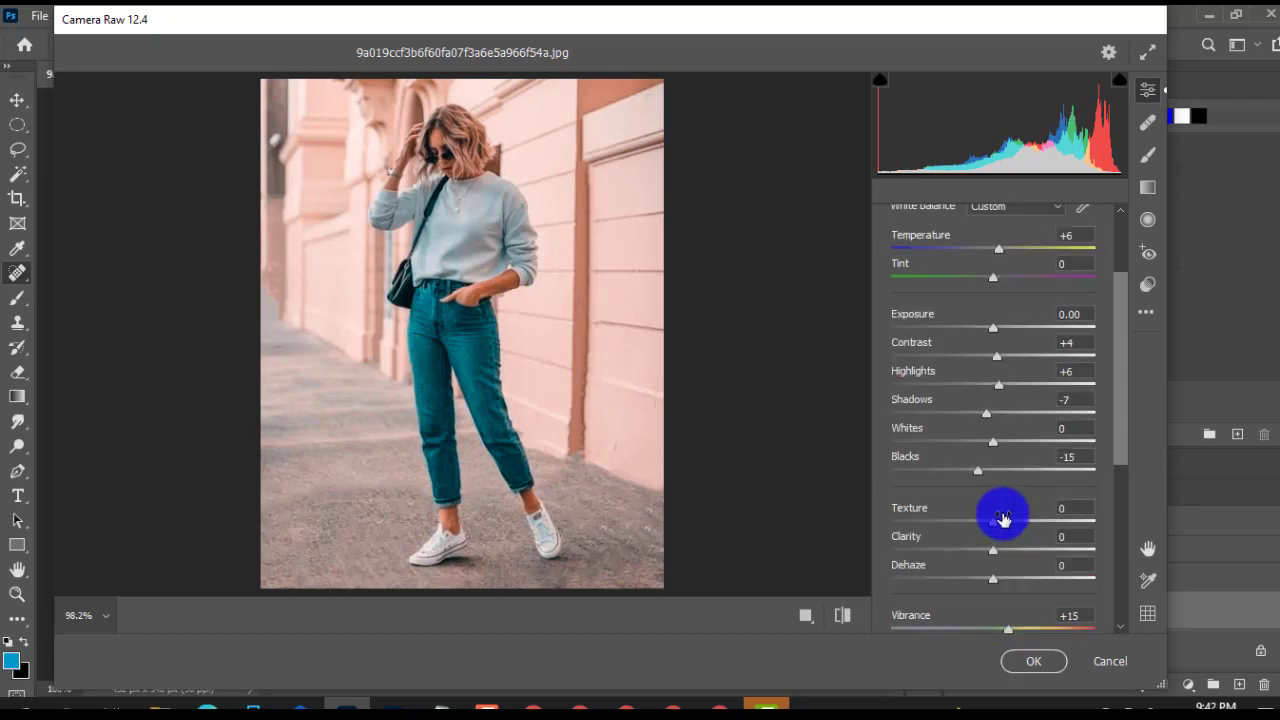
{"action": "scroll", "coordinate": [1003, 518], "scroll_direction": "up", "scroll_amount": 1}
{"action": "scroll", "coordinate": [1003, 518], "scroll_direction": "up", "scroll_amount": 1}
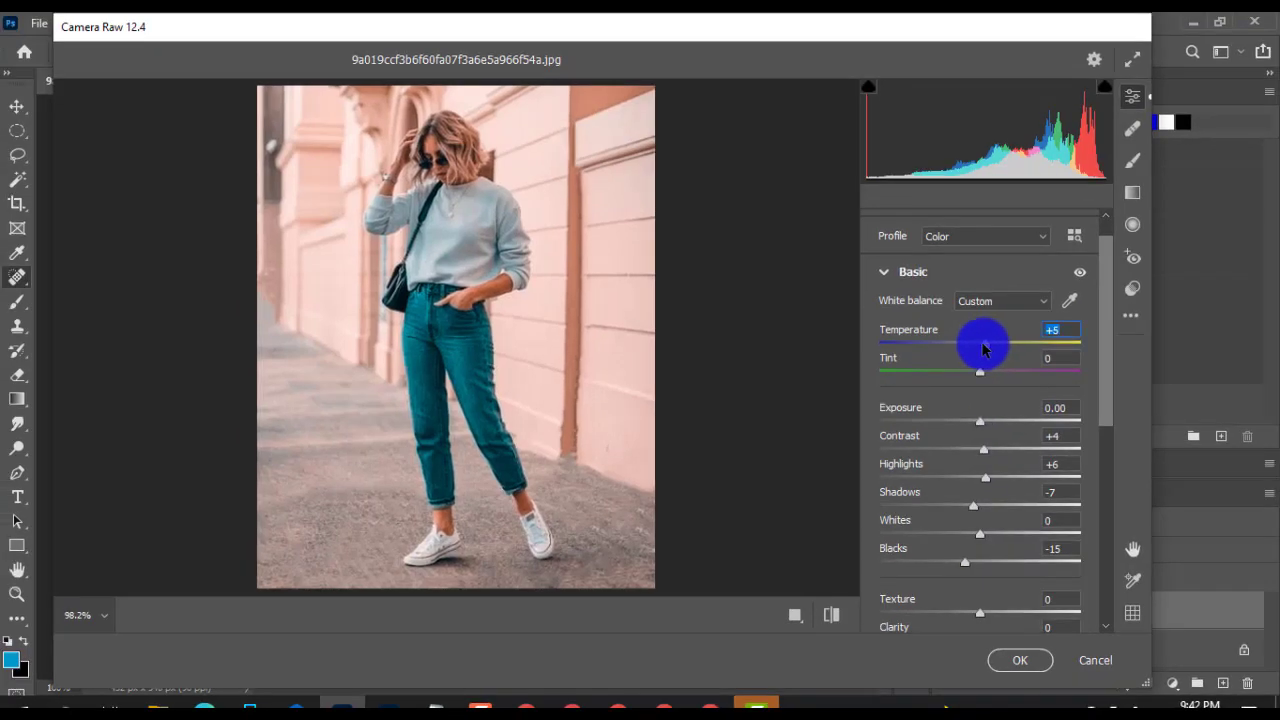
{"action": "left_click_drag", "start_coordinate": [983, 348], "coordinate": [978, 346]}
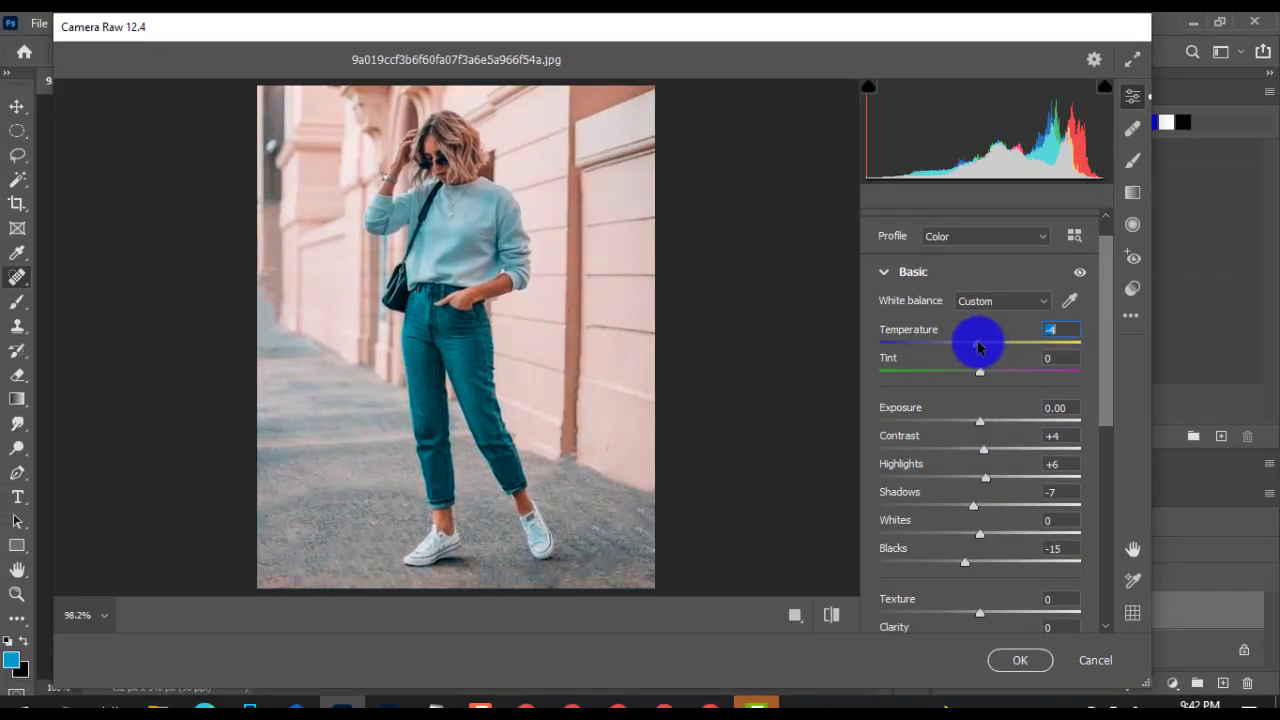
{"action": "left_click_drag", "start_coordinate": [980, 346], "coordinate": [988, 346]}
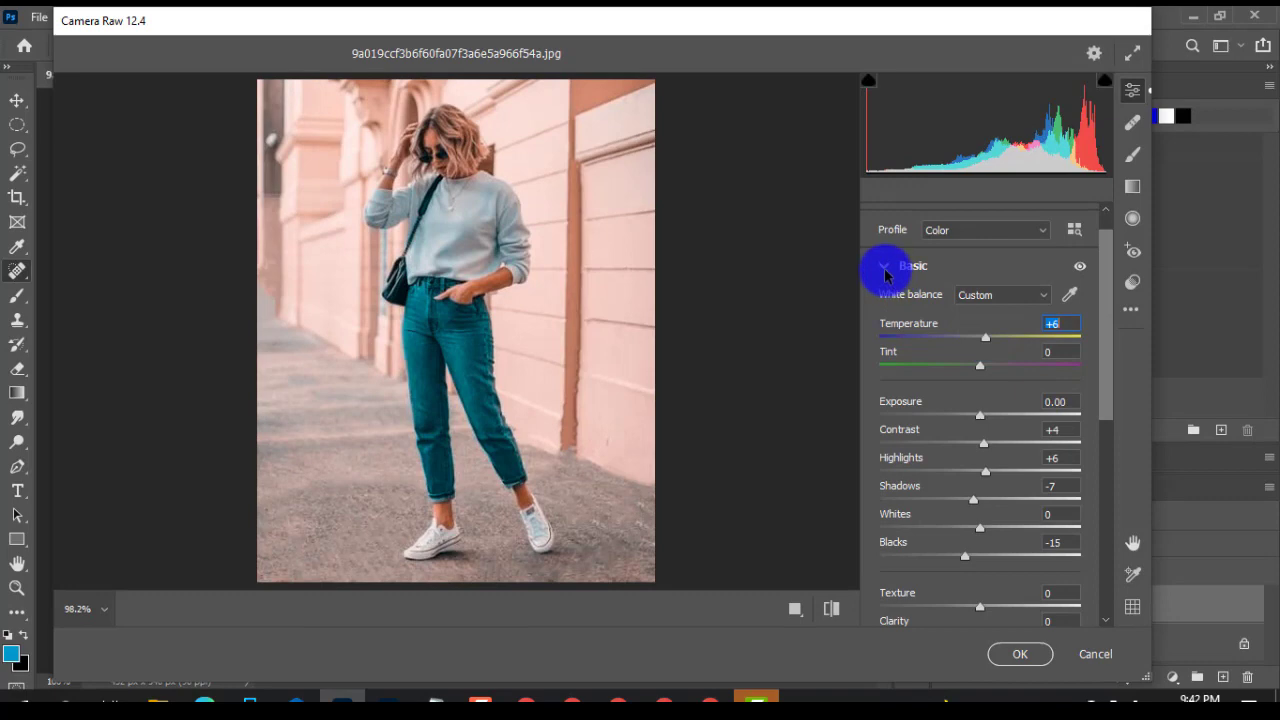
{"action": "left_click", "coordinate": [884, 270]}
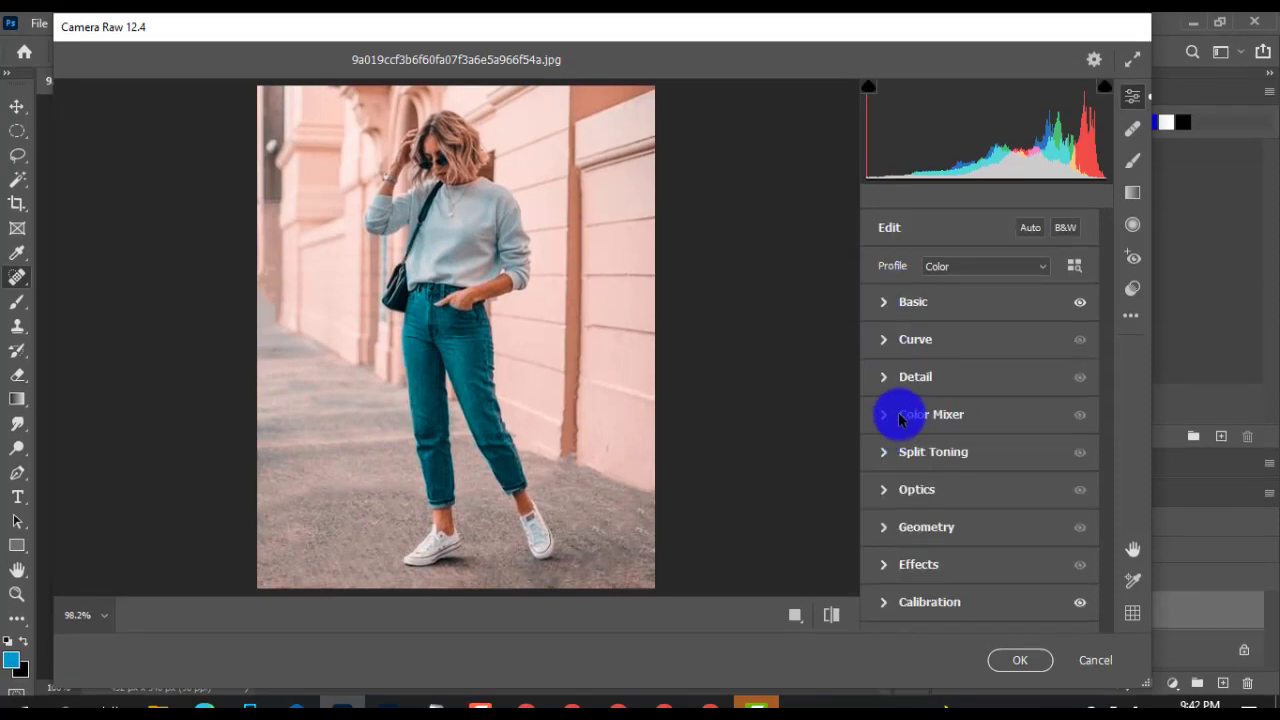
Raise Orange and Aqua saturation to +15 and lower Aqua luminance to -5.
{"action": "left_click", "coordinate": [886, 415]}
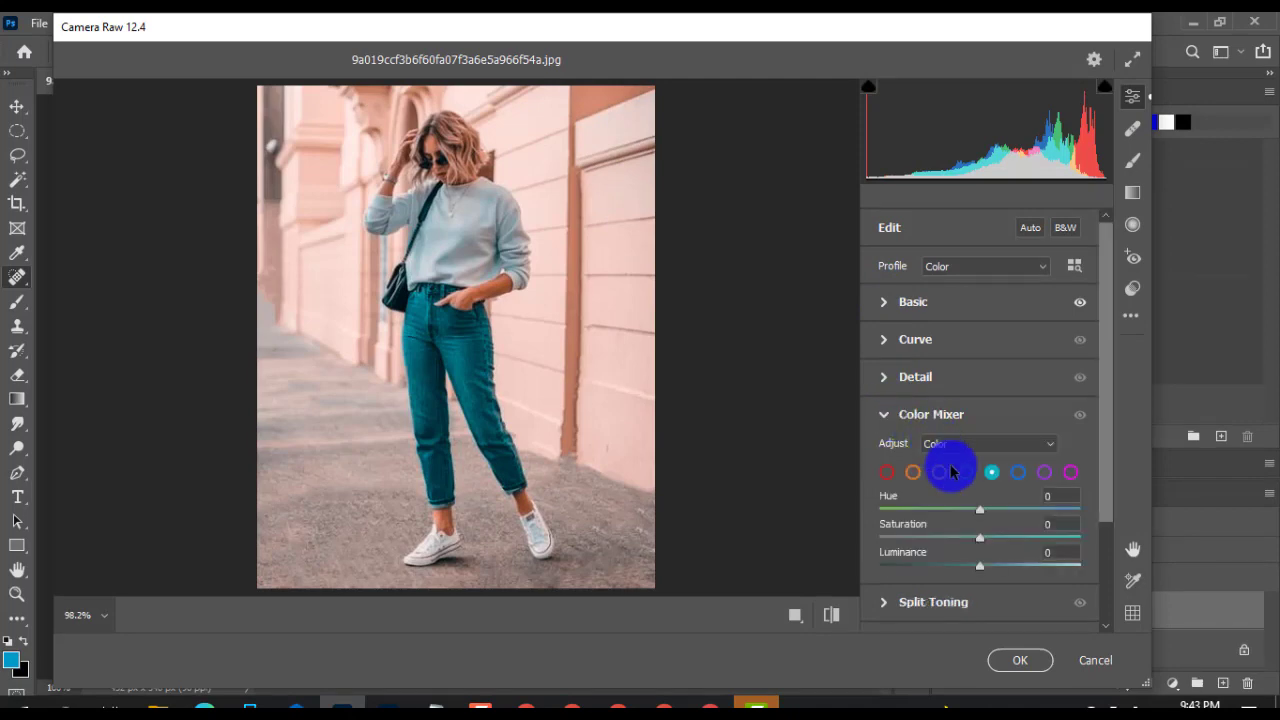
{"action": "left_click", "coordinate": [913, 468]}
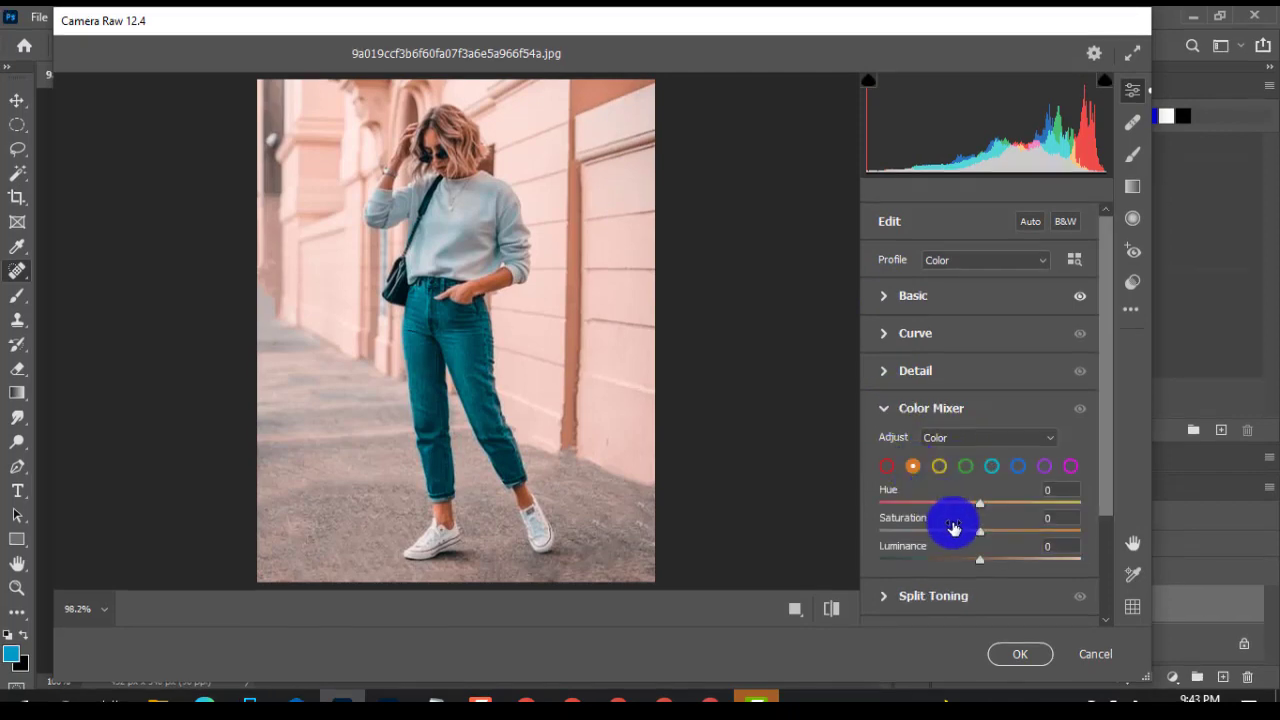
{"action": "left_click_drag", "start_coordinate": [981, 537], "coordinate": [997, 538]}
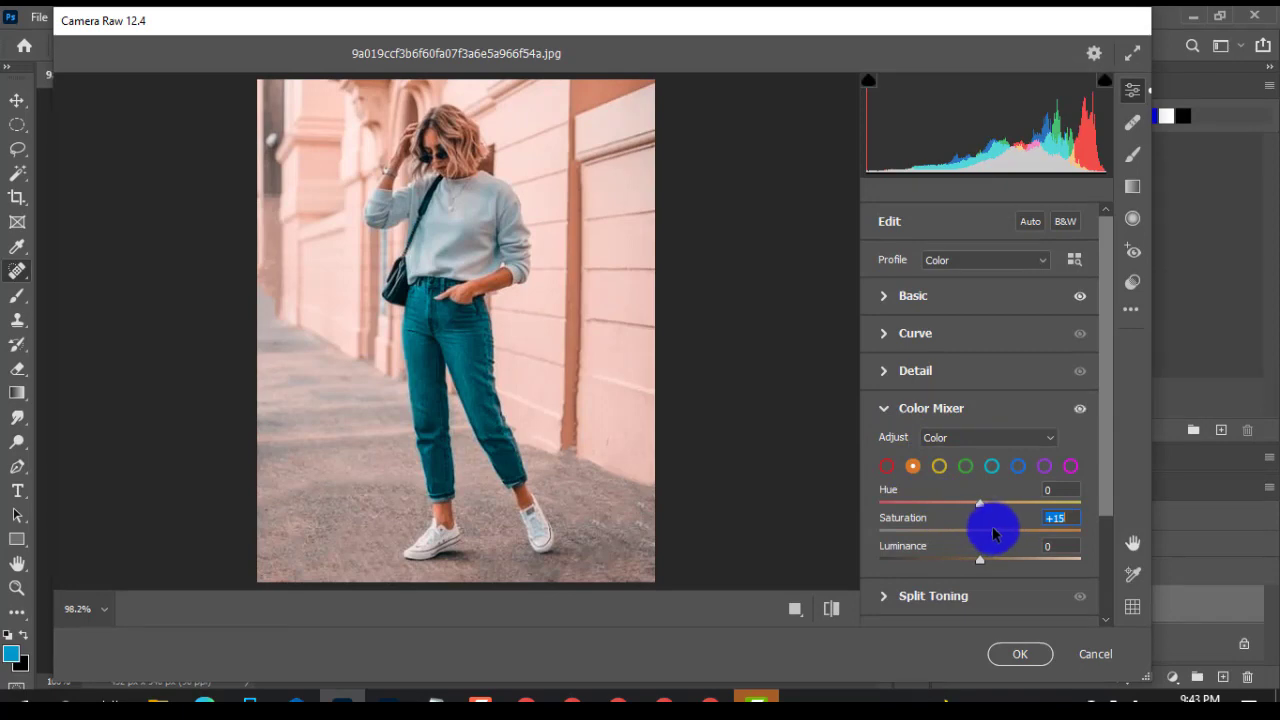
{"action": "left_click", "coordinate": [991, 468]}
{"action": "left_click_drag", "start_coordinate": [980, 530], "coordinate": [987, 536]}
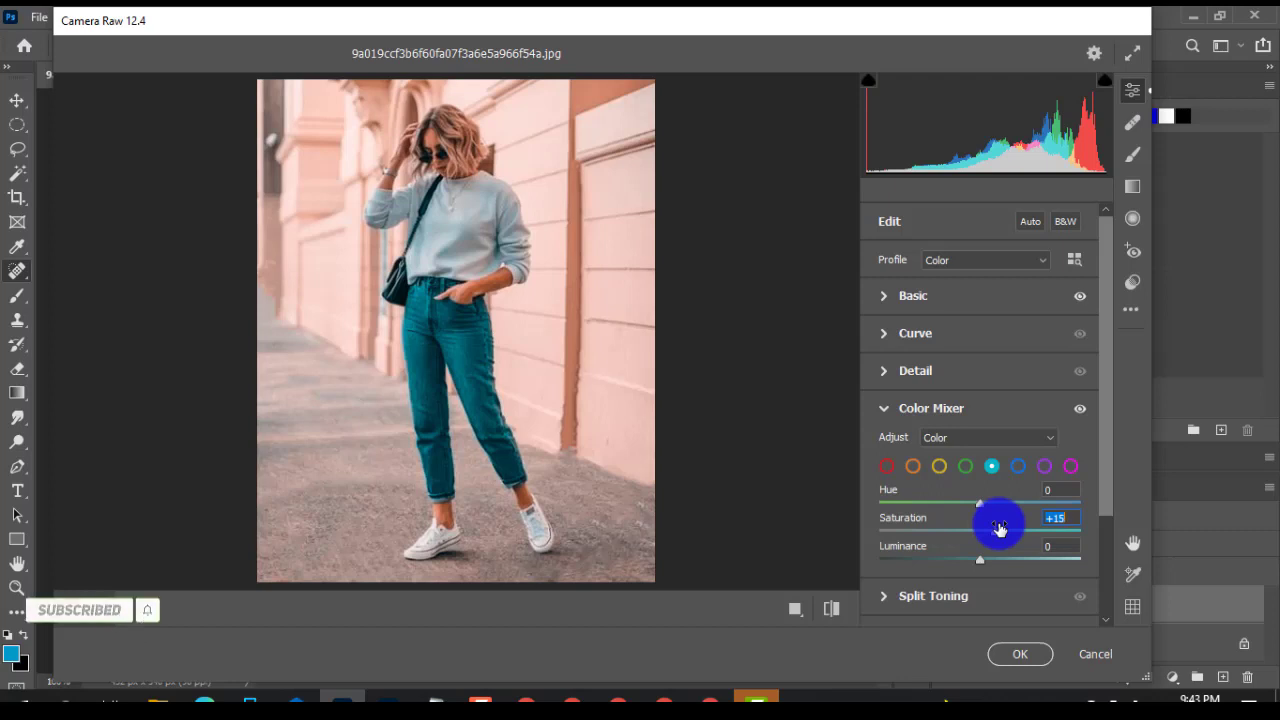
{"action": "left_click", "coordinate": [980, 564]}
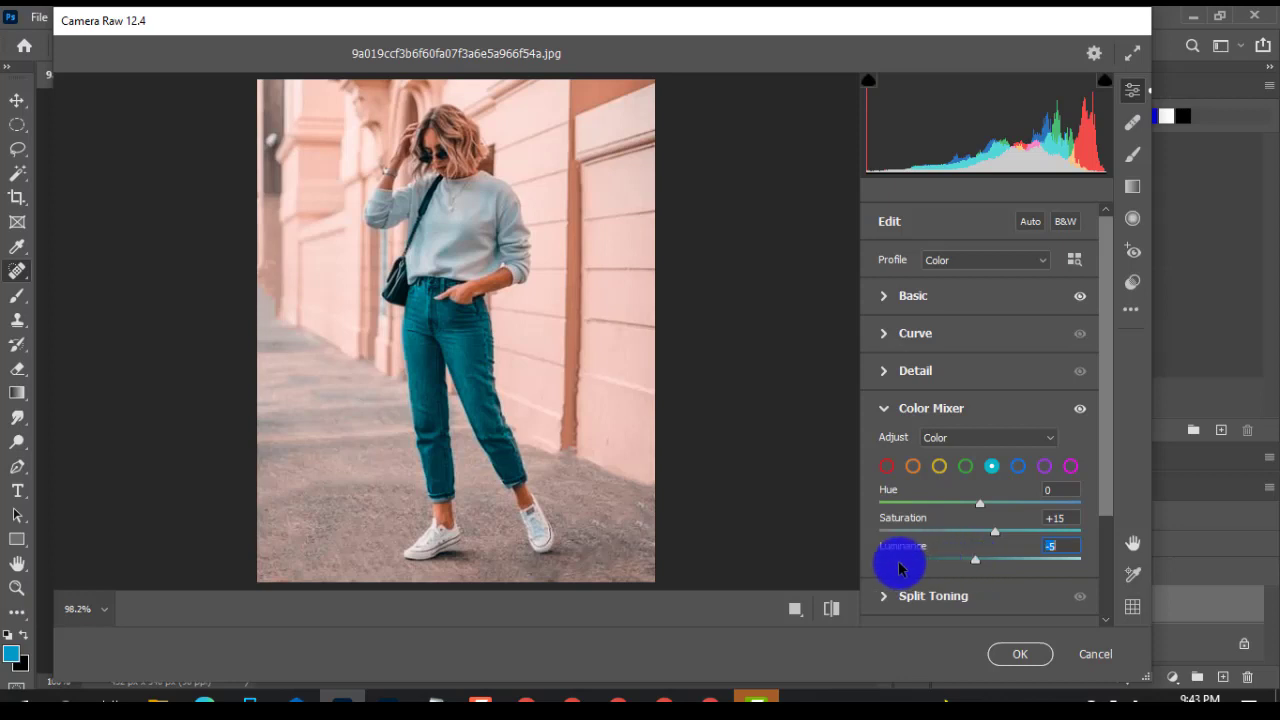
{"action": "left_click", "coordinate": [885, 412]}
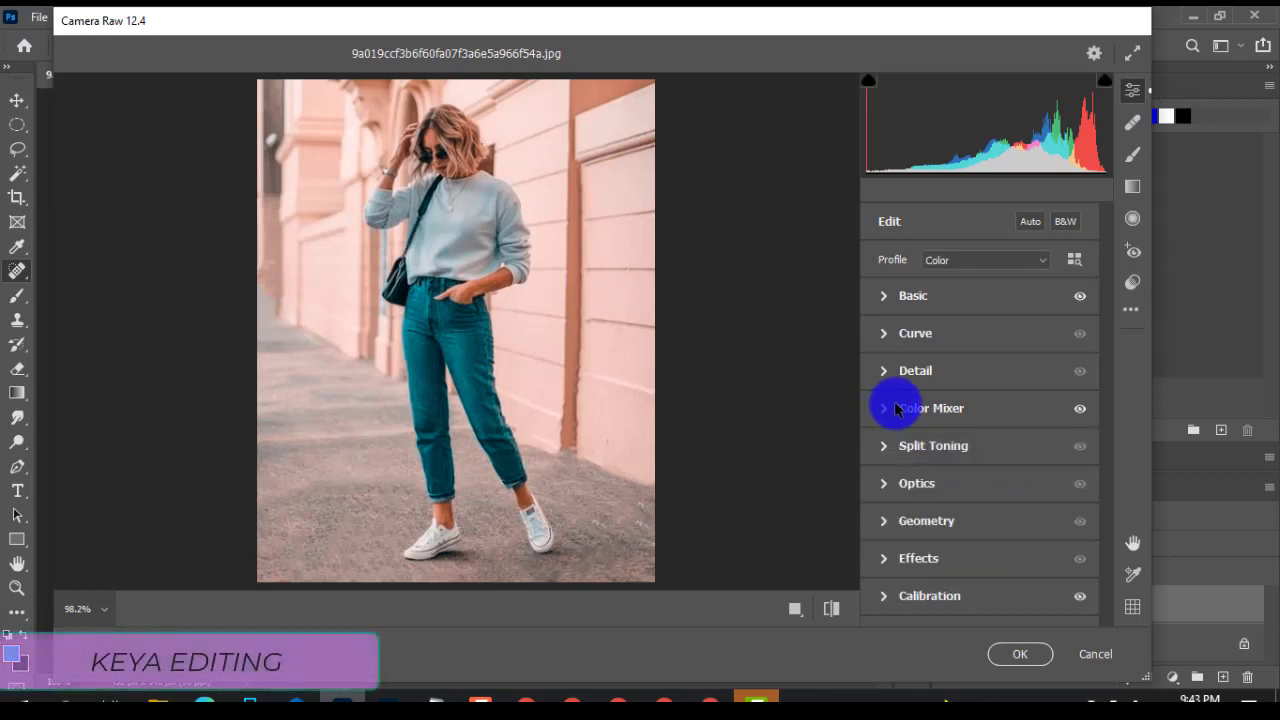
Cool the Basic white balance Temperature to -2.
{"action": "left_click", "coordinate": [885, 295]}
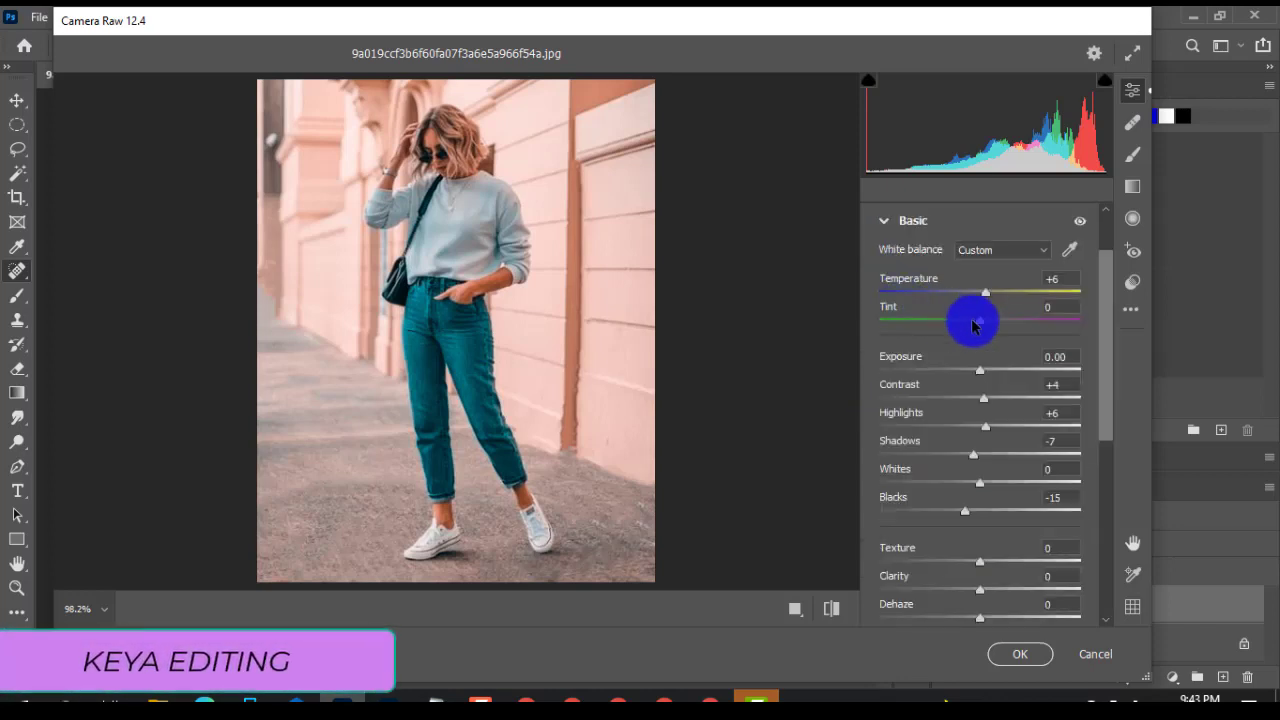
{"action": "left_click_drag", "start_coordinate": [985, 296], "coordinate": [972, 295]}
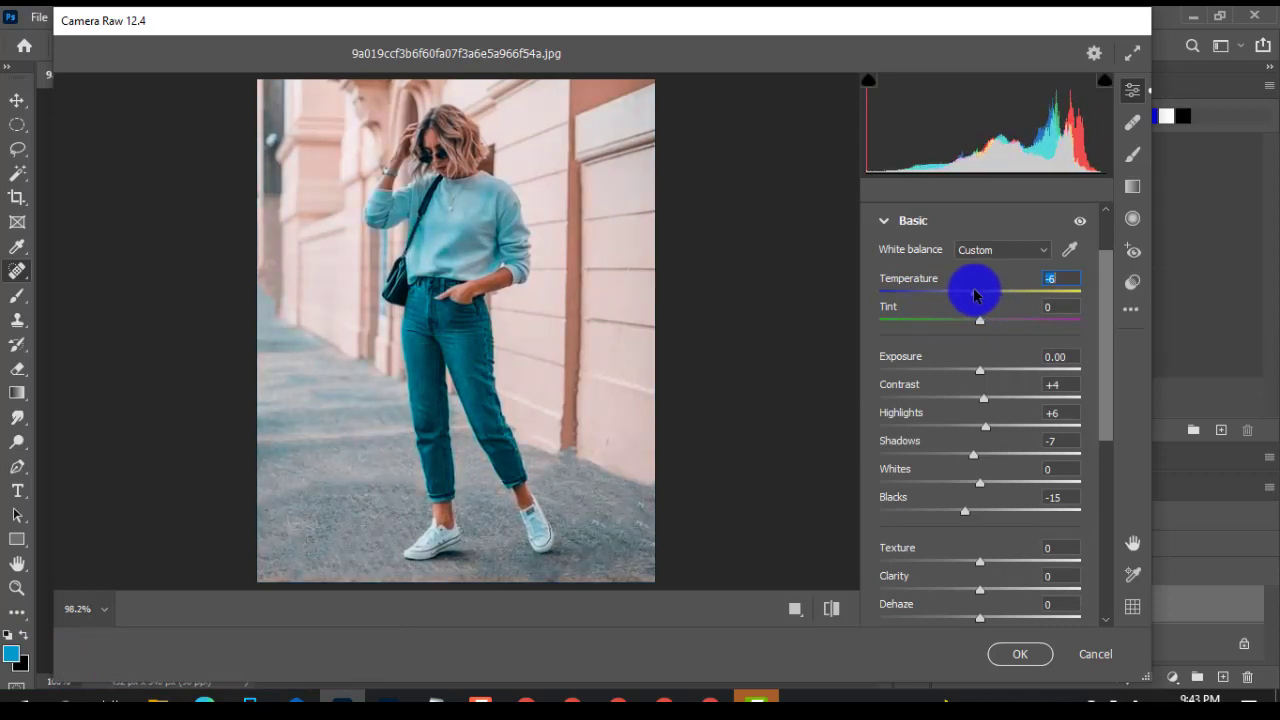
{"action": "left_click_drag", "start_coordinate": [972, 295], "coordinate": [975, 295]}
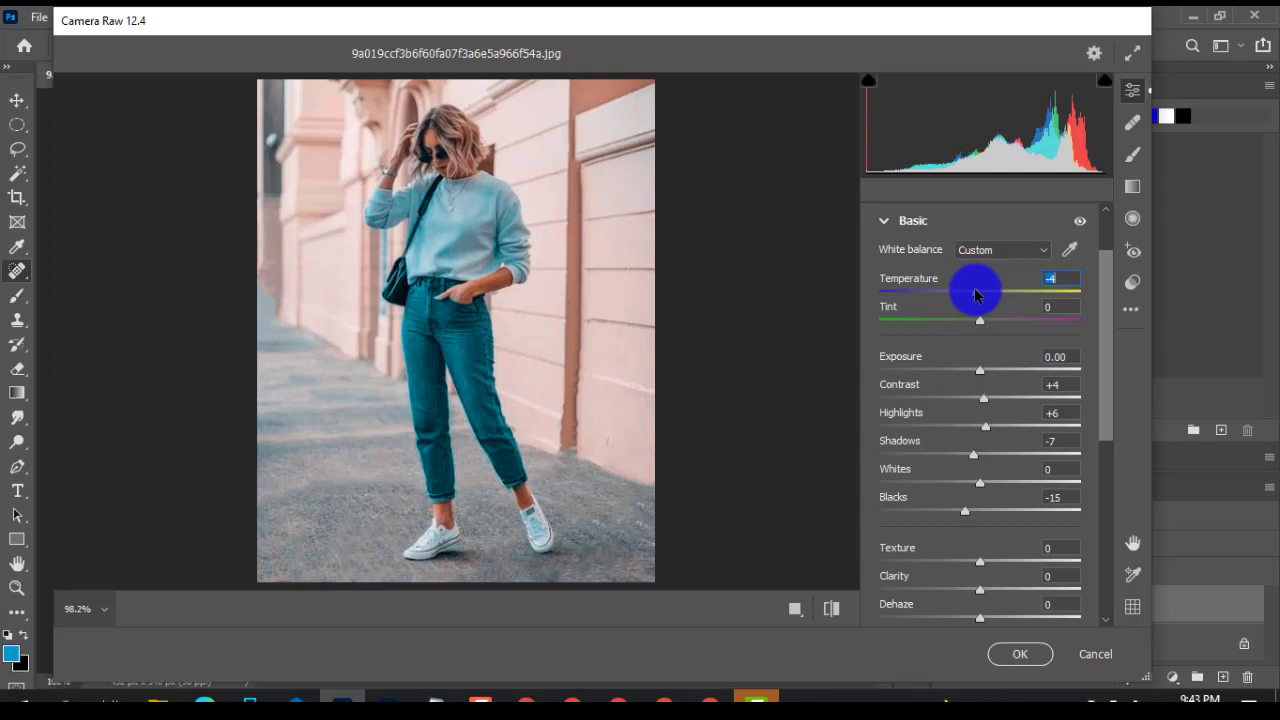
{"action": "left_click_drag", "start_coordinate": [975, 294], "coordinate": [978, 294]}
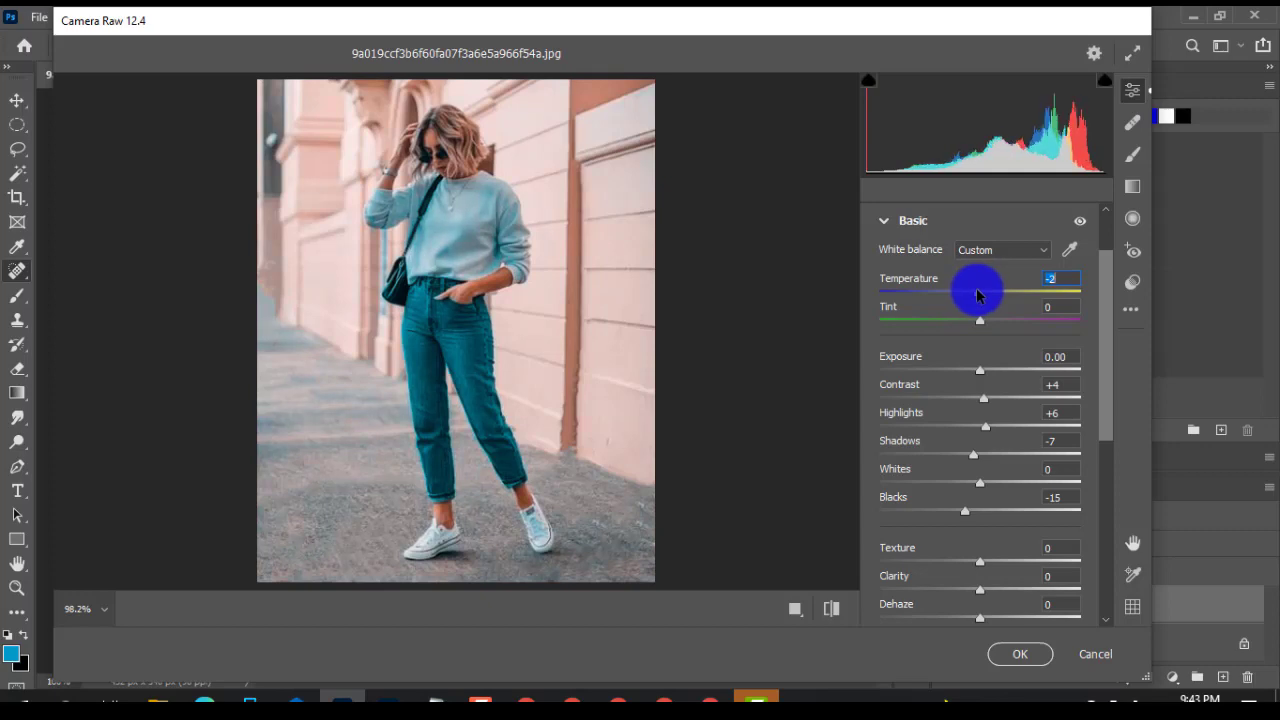
{"action": "left_click", "coordinate": [884, 221]}
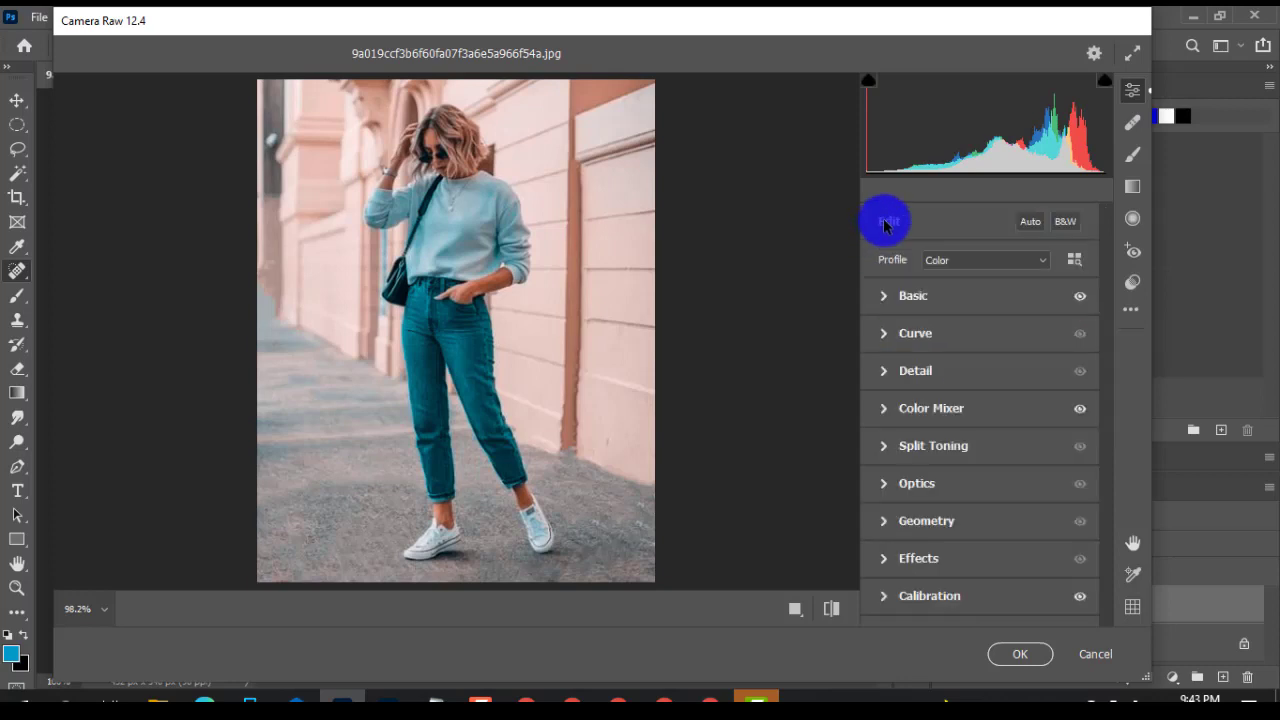
Set Detail Noise Reduction and Color Noise Reduction to 15.
{"action": "left_click", "coordinate": [884, 374]}
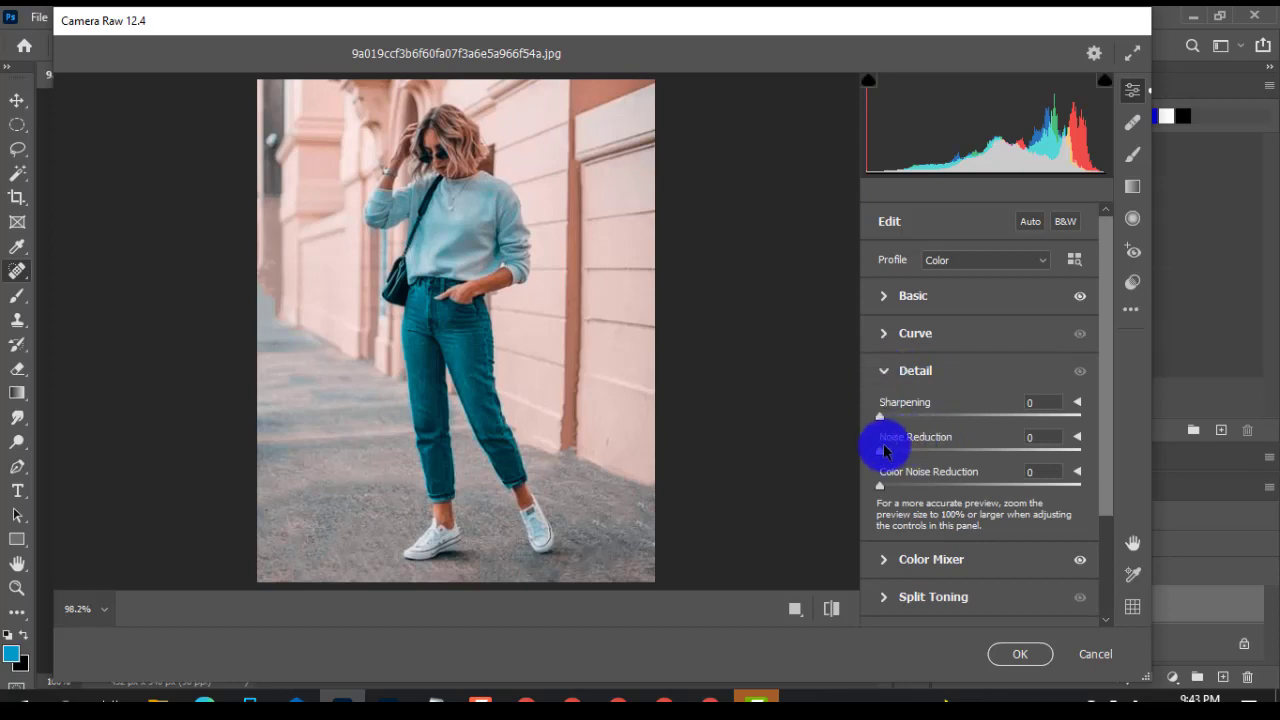
{"action": "left_click_drag", "start_coordinate": [879, 455], "coordinate": [908, 458]}
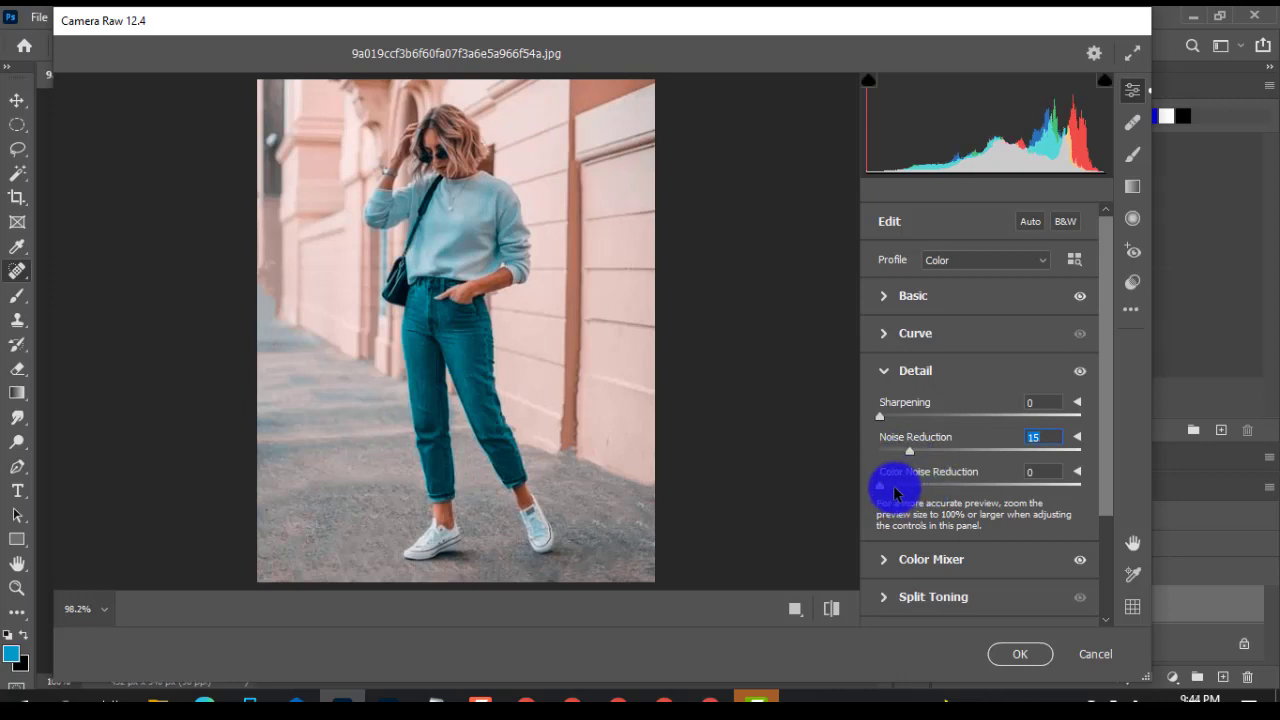
{"action": "left_click_drag", "start_coordinate": [880, 488], "coordinate": [900, 489]}
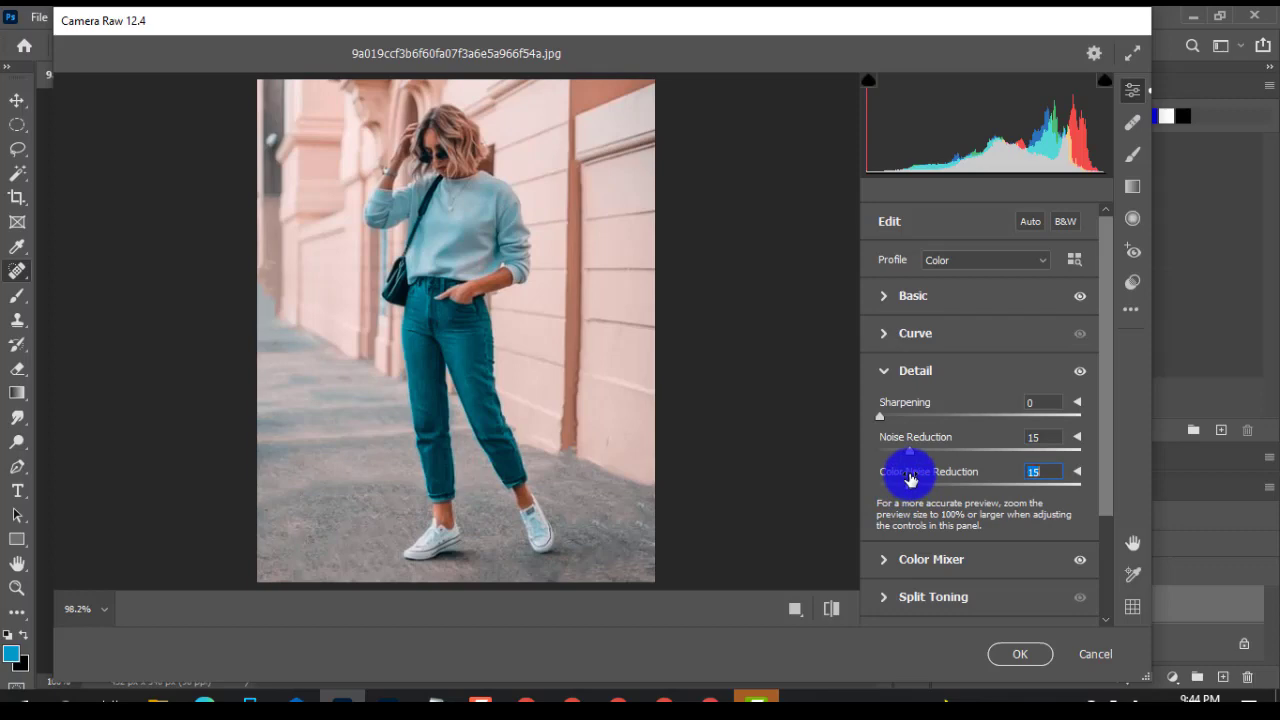
{"action": "left_click", "coordinate": [883, 371]}
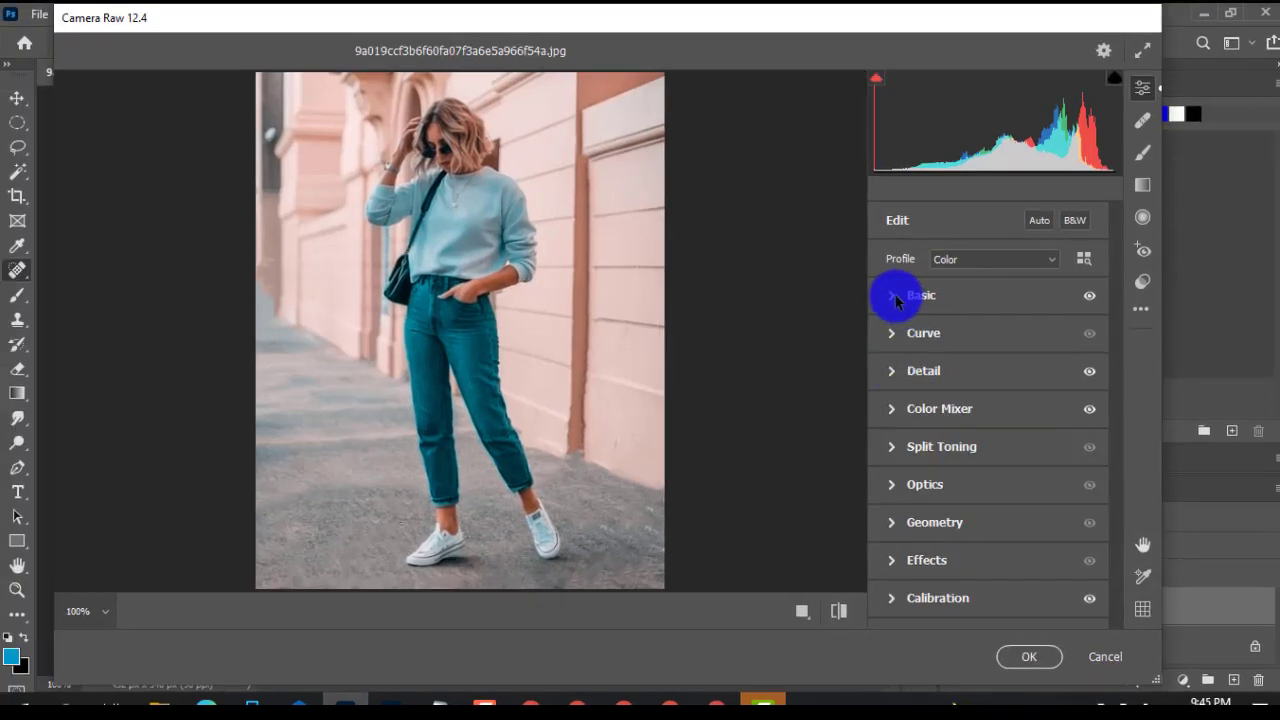
Expand Camera Raw's Basic panel and scroll to Blacks -15, Vibrance +15 and Saturation +20.
{"action": "left_click", "coordinate": [893, 300]}
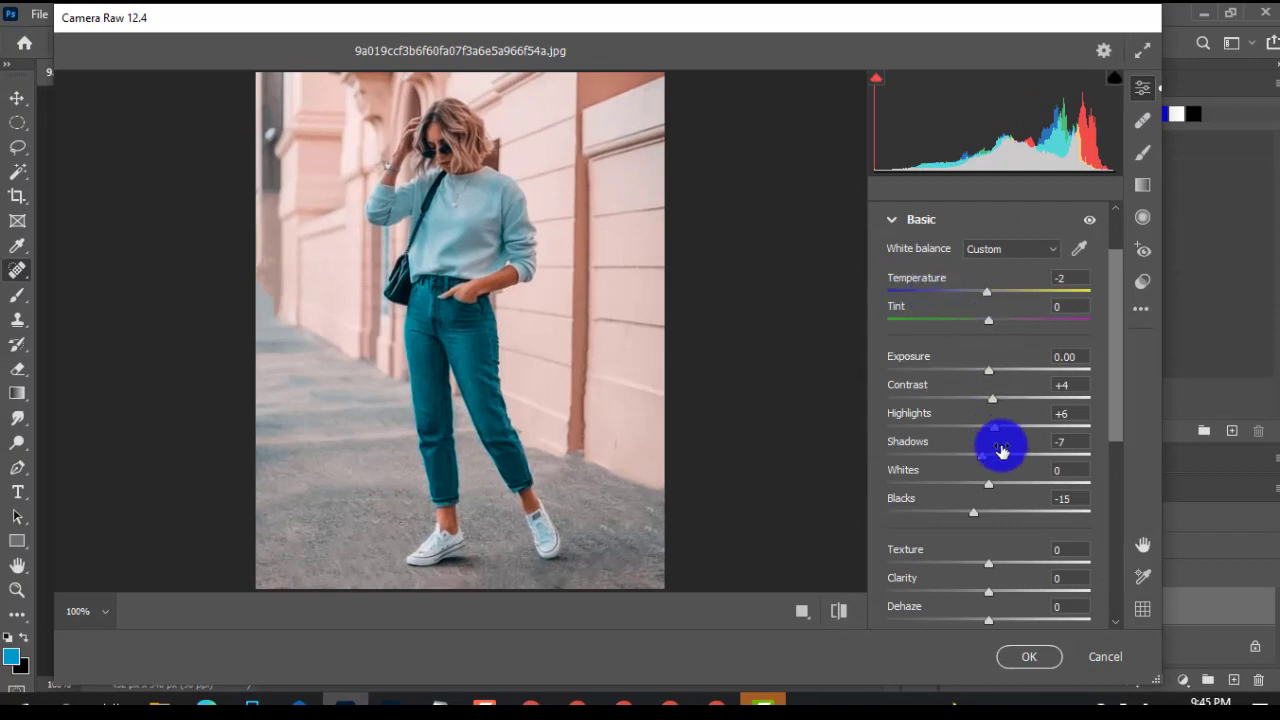
{"action": "scroll", "coordinate": [1005, 515], "scroll_direction": "down", "scroll_amount": 2}
{"action": "scroll", "coordinate": [1005, 515], "scroll_direction": "down", "scroll_amount": 1}
{"action": "scroll", "coordinate": [1005, 520], "scroll_direction": "down", "scroll_amount": 1}
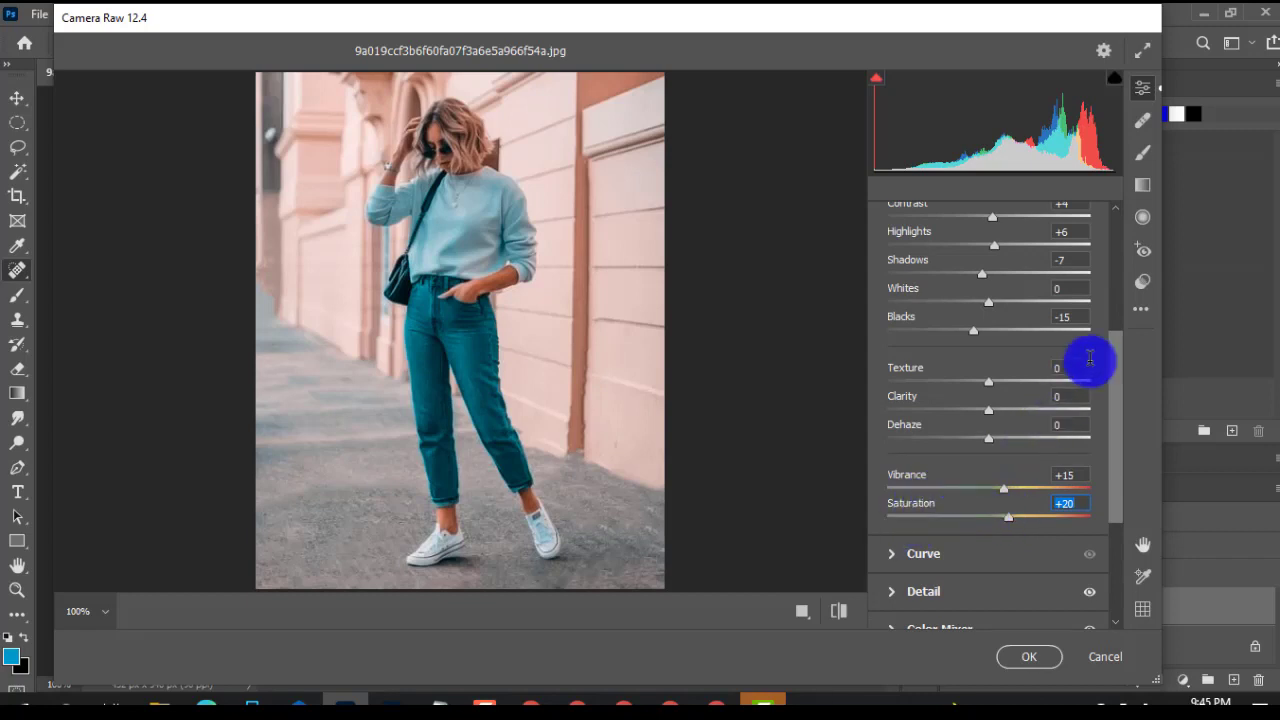
Save the Camera Raw settings as an XMP preset named 'aqua presset 3' on the Desktop.
{"action": "left_click", "coordinate": [1141, 312]}
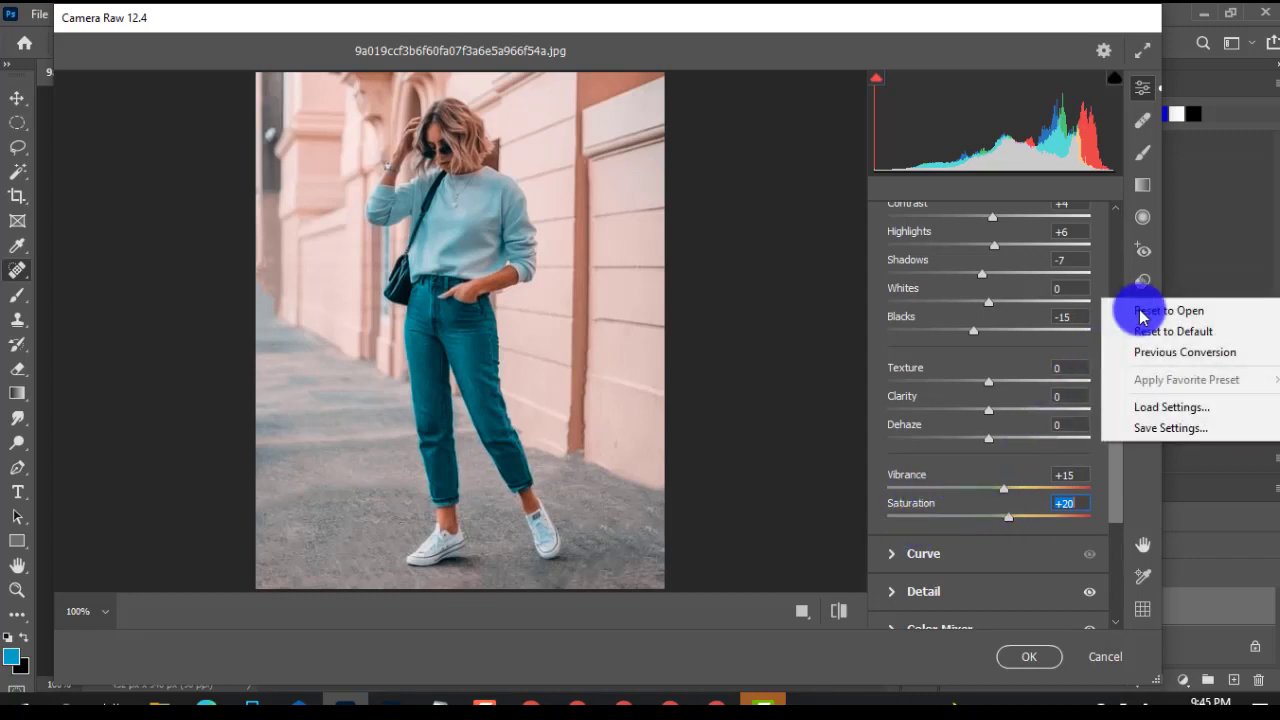
{"action": "left_click", "coordinate": [1148, 428]}
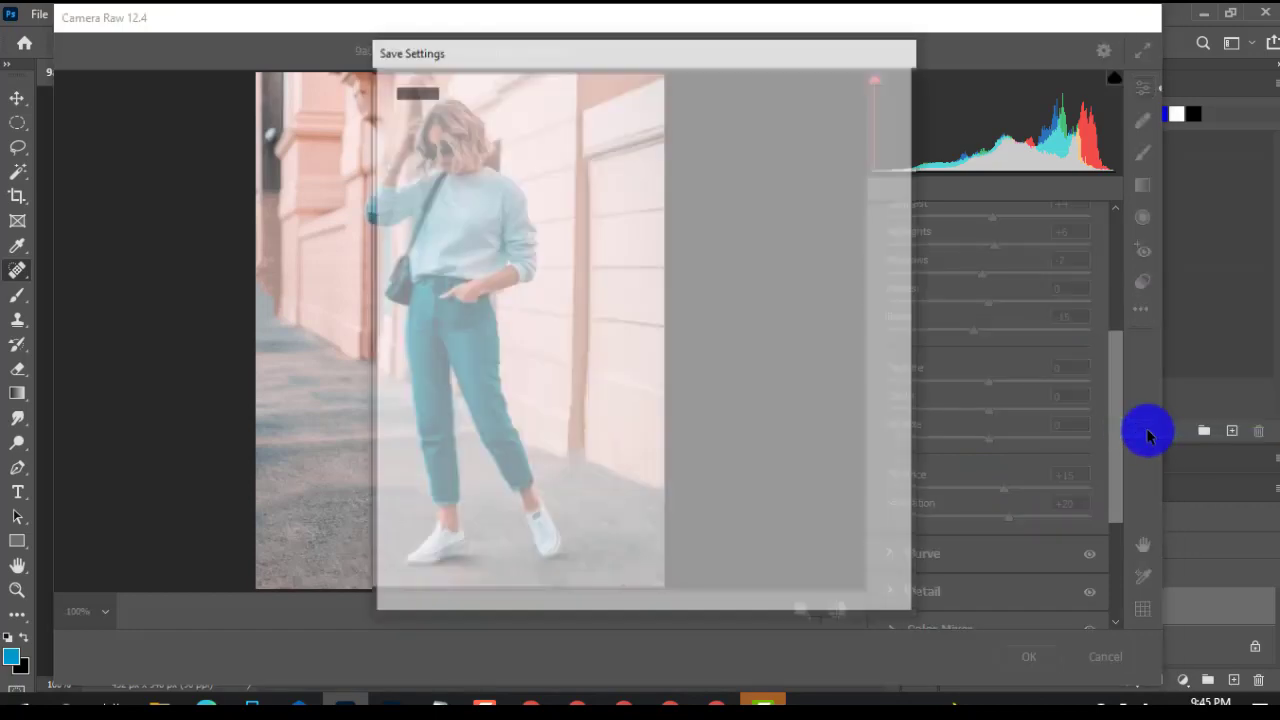
{"action": "left_click", "coordinate": [848, 100]}
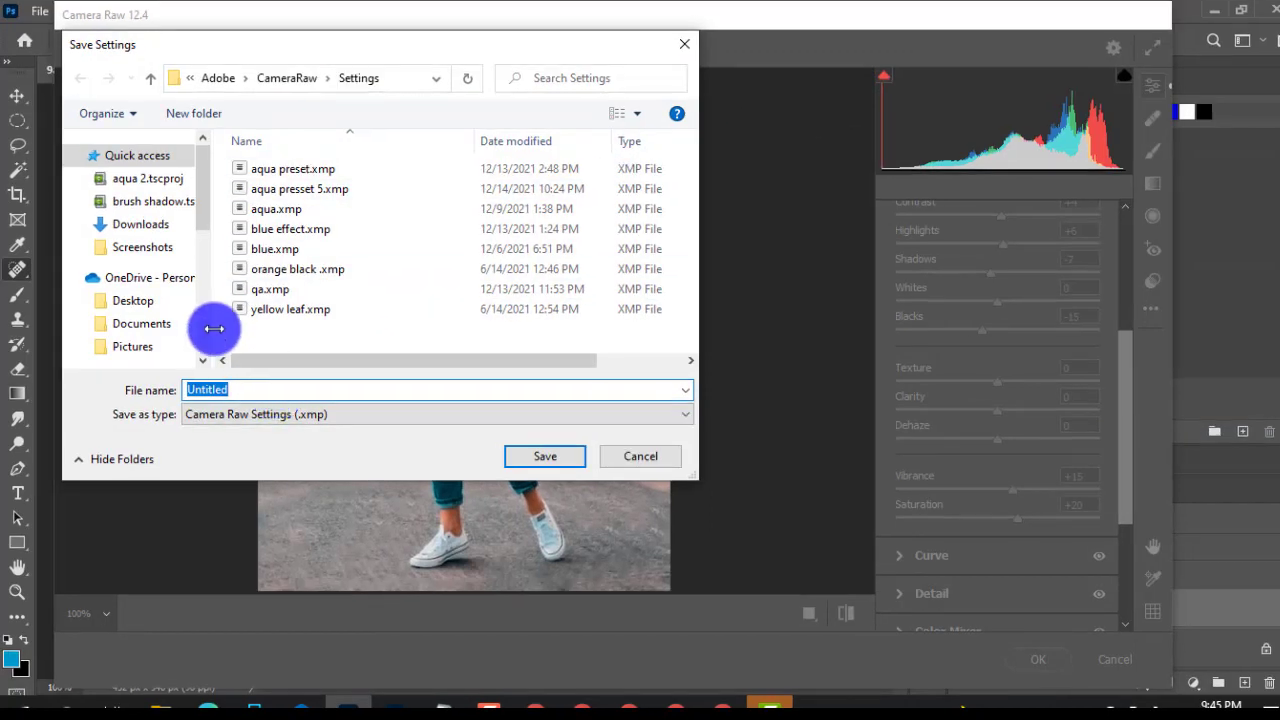
{"action": "left_click", "coordinate": [128, 301]}
{"action": "left_click", "coordinate": [237, 390]}
{"action": "type", "text": "aqua presset 3"}
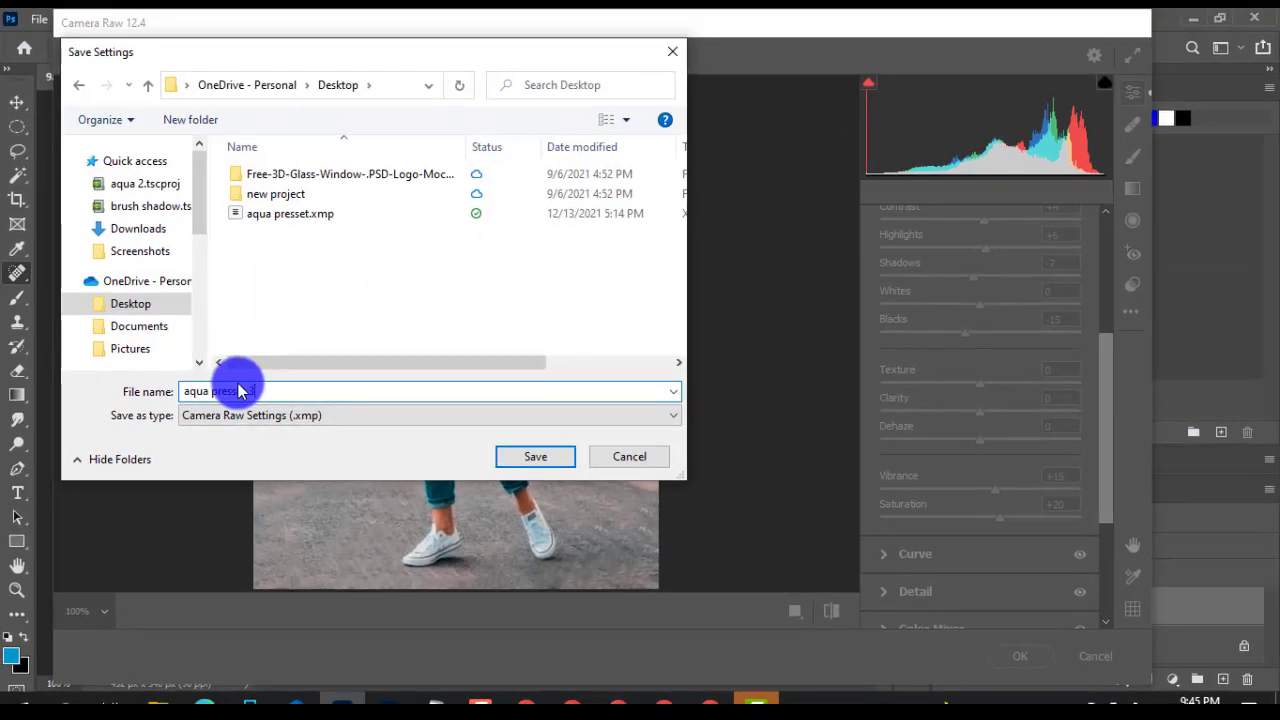
{"action": "left_click", "coordinate": [543, 463]}
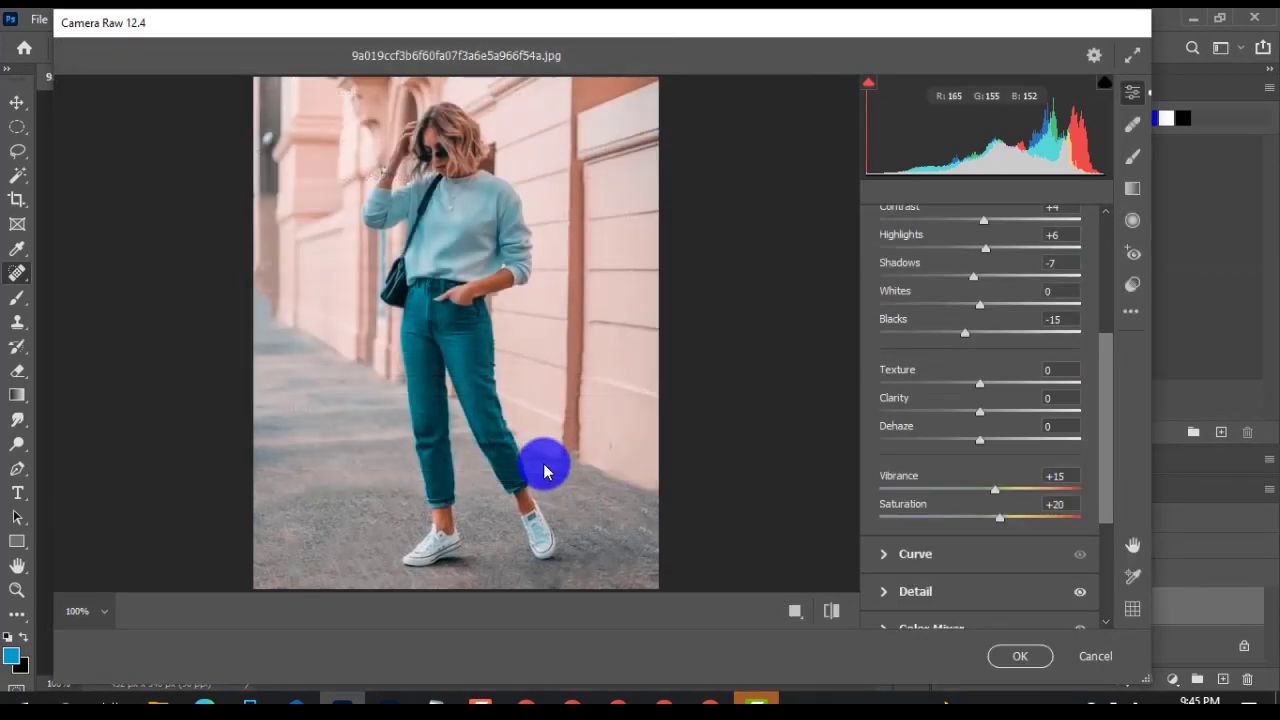
Apply the grade to Background copy, then toggle that layer off and on twice to compare.
{"action": "left_click", "coordinate": [1022, 663]}
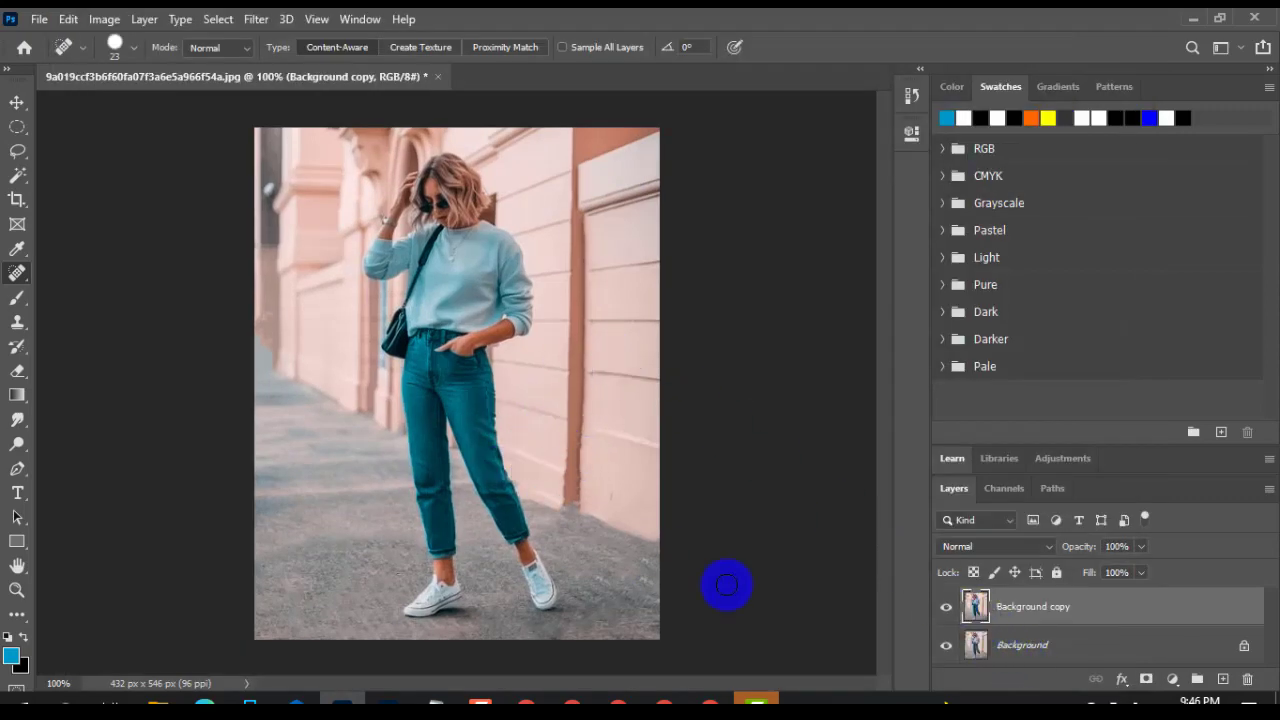
{"action": "left_click", "coordinate": [947, 608]}
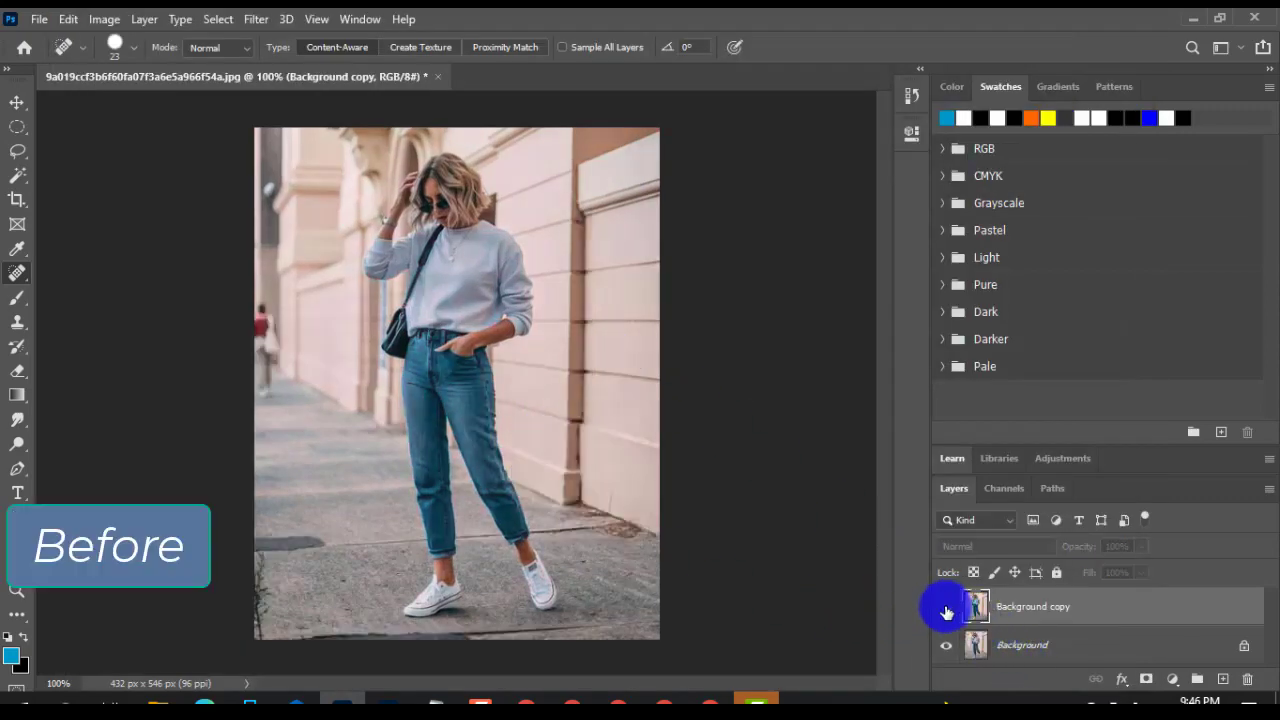
{"action": "left_click", "coordinate": [946, 608]}
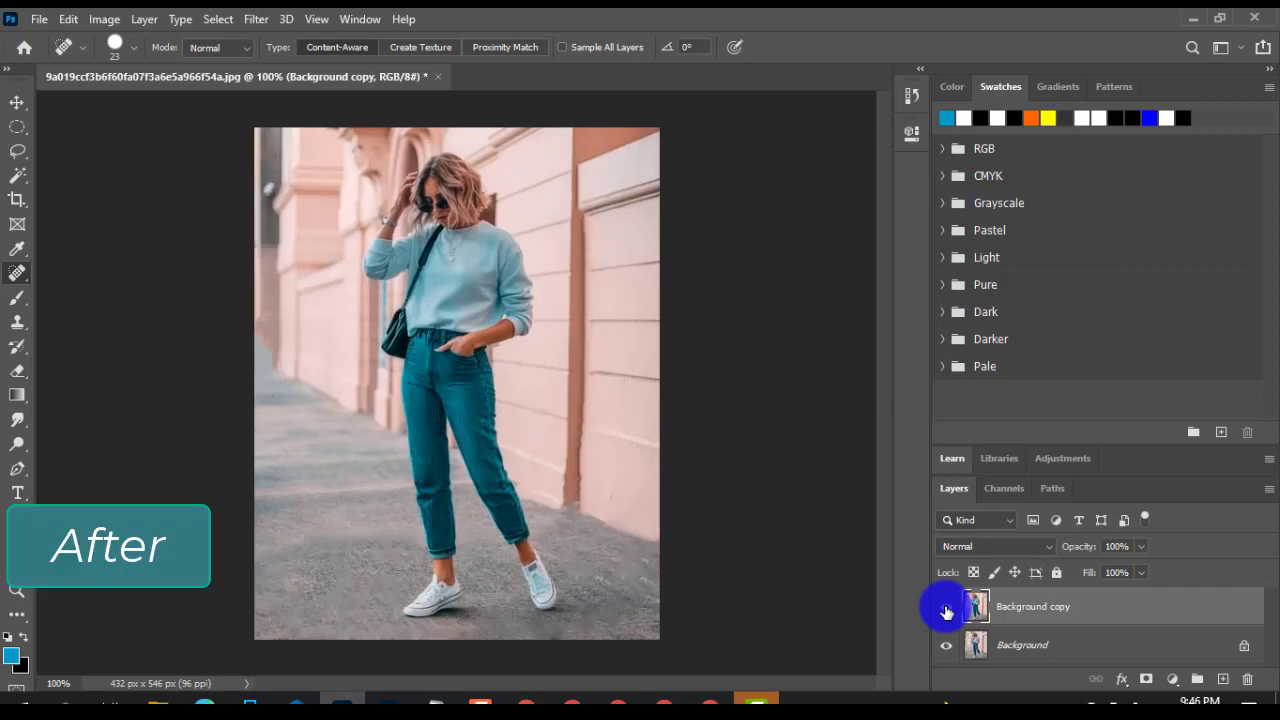
{"action": "left_click", "coordinate": [946, 608]}
{"action": "left_click", "coordinate": [946, 608]}
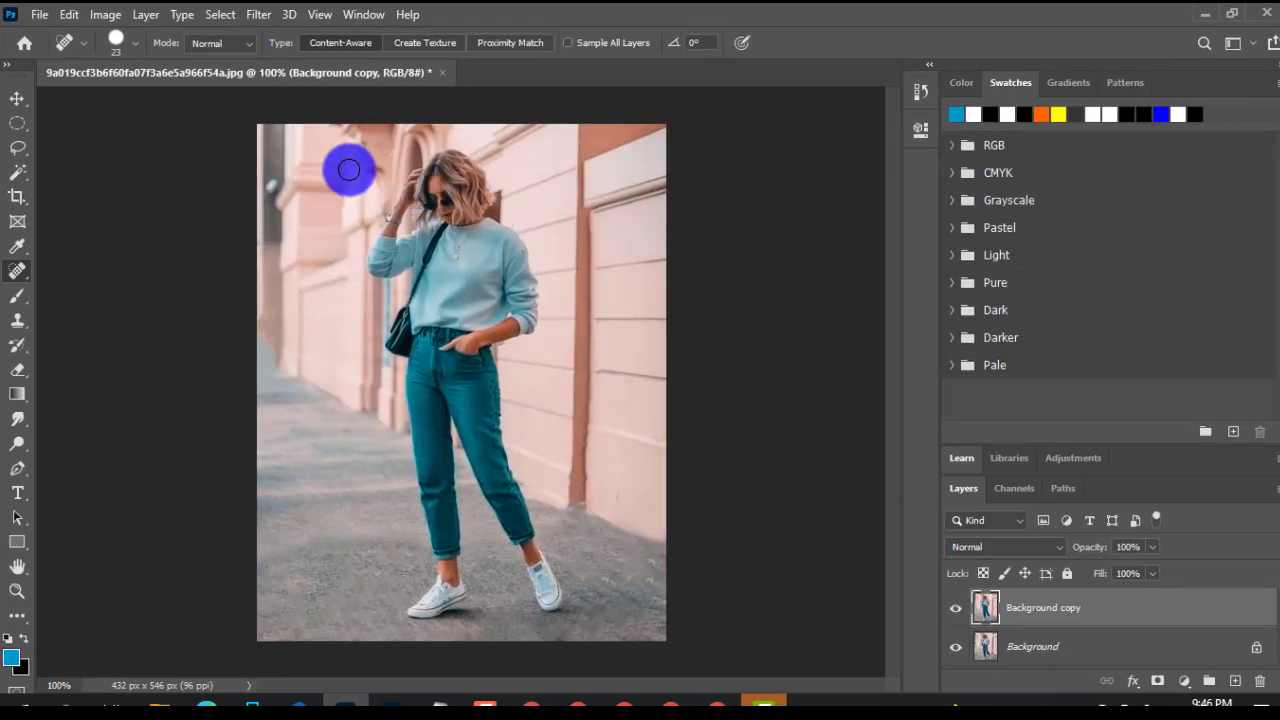
Open the photo of the woman on the stairs and duplicate its Background layer.
{"action": "left_click", "coordinate": [36, 14]}
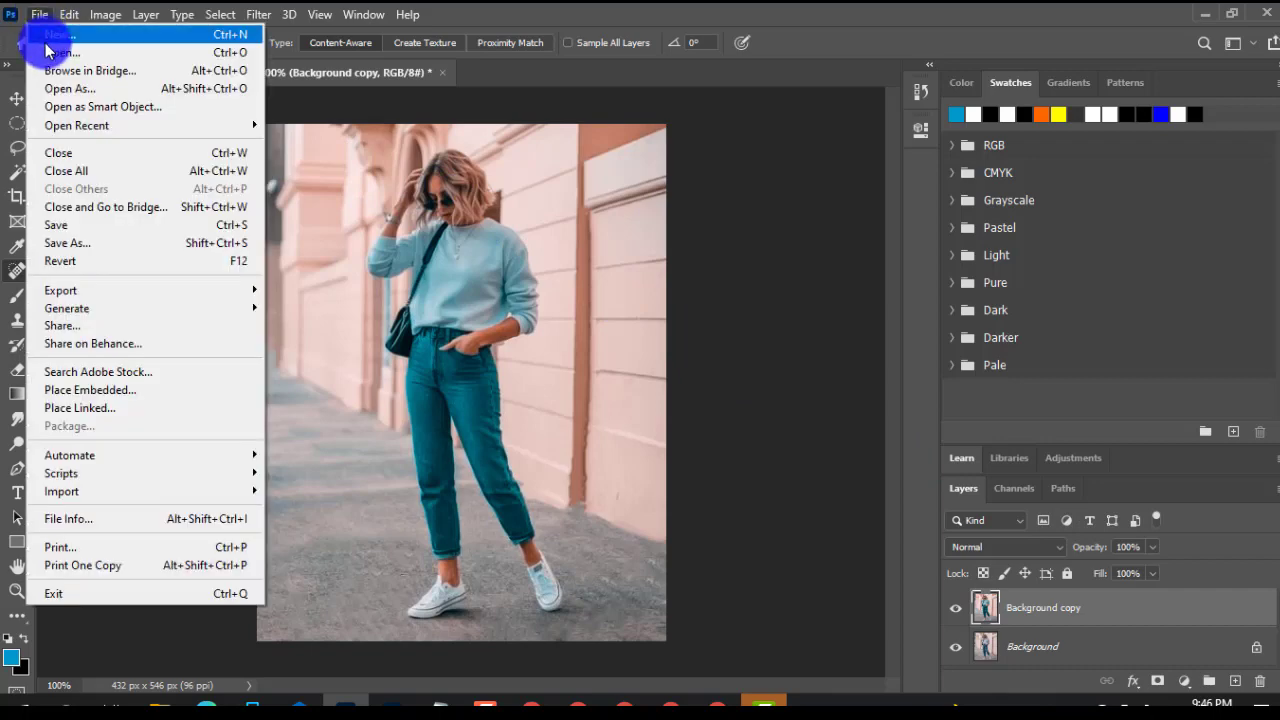
{"action": "left_click", "coordinate": [47, 52]}
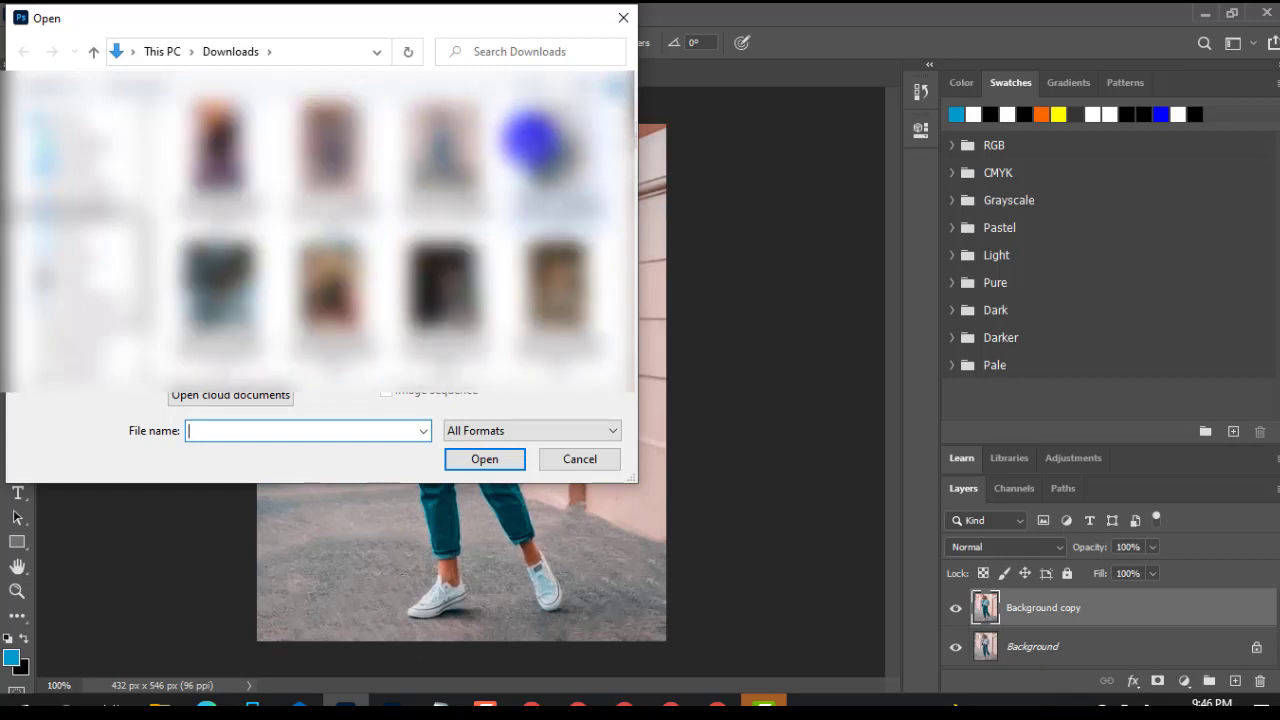
{"action": "left_click", "coordinate": [553, 155]}
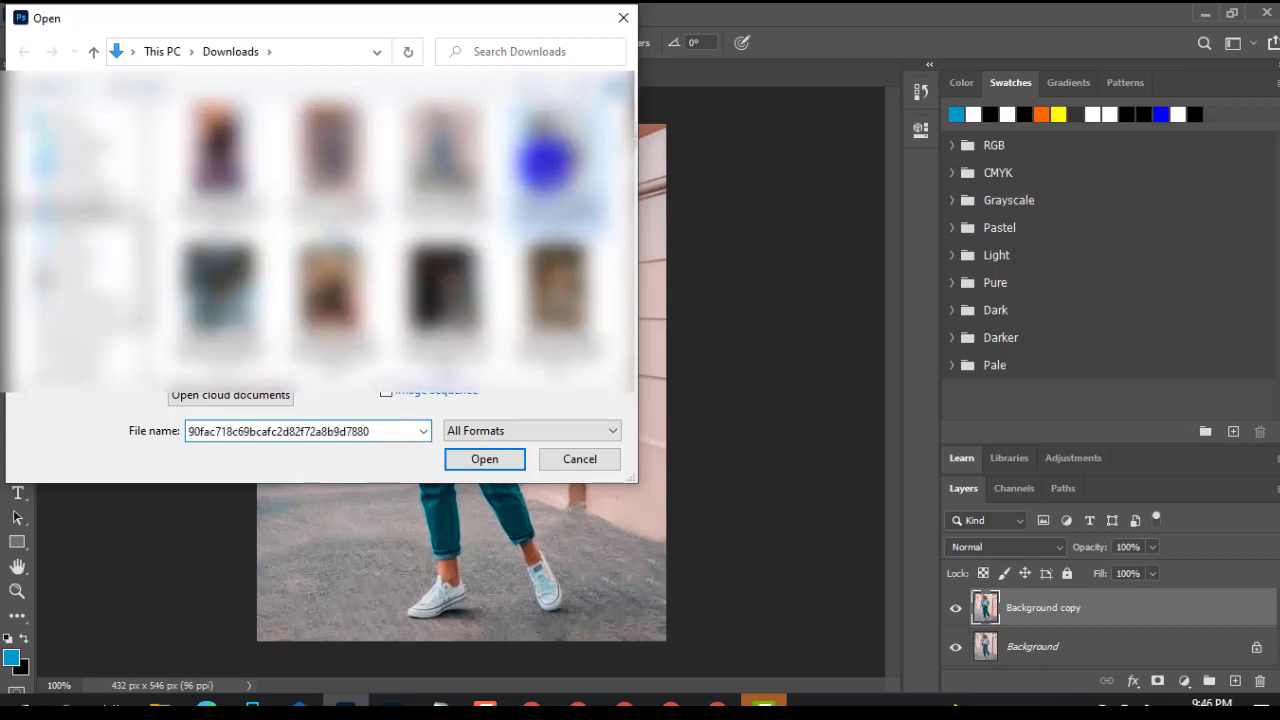
{"action": "left_click", "coordinate": [496, 456]}
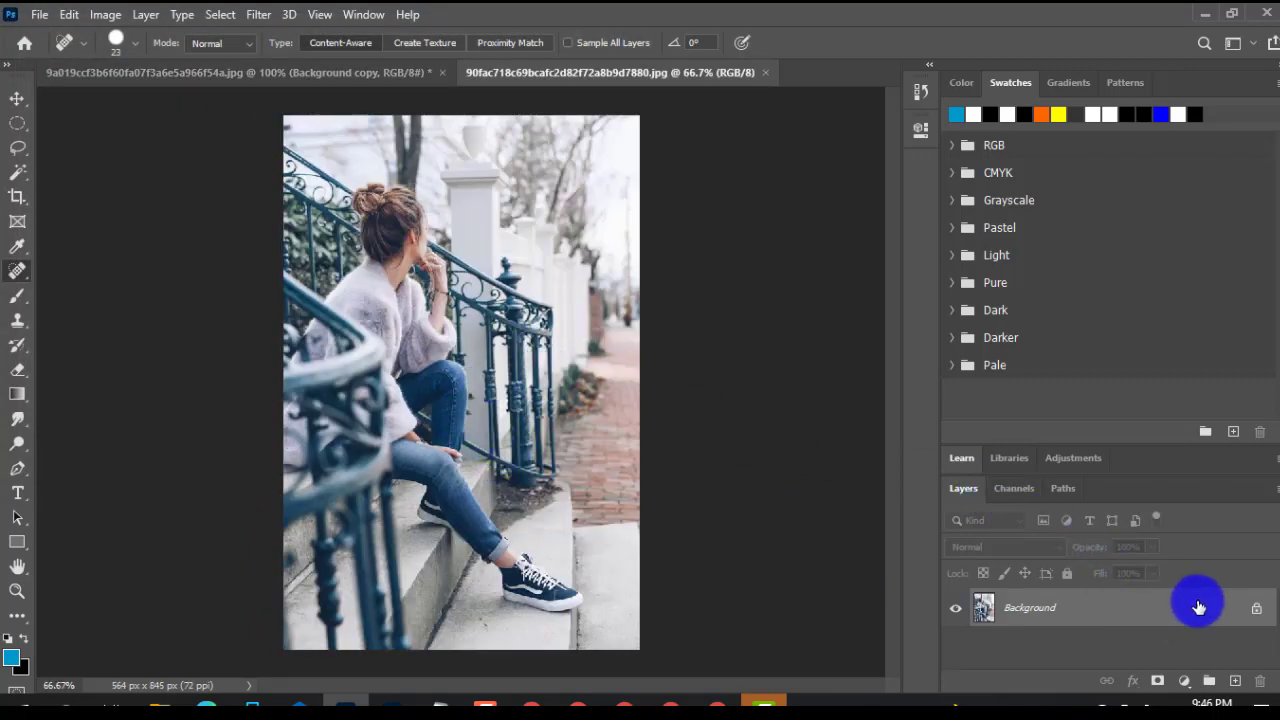
{"action": "key", "text": "ctrl+j"}
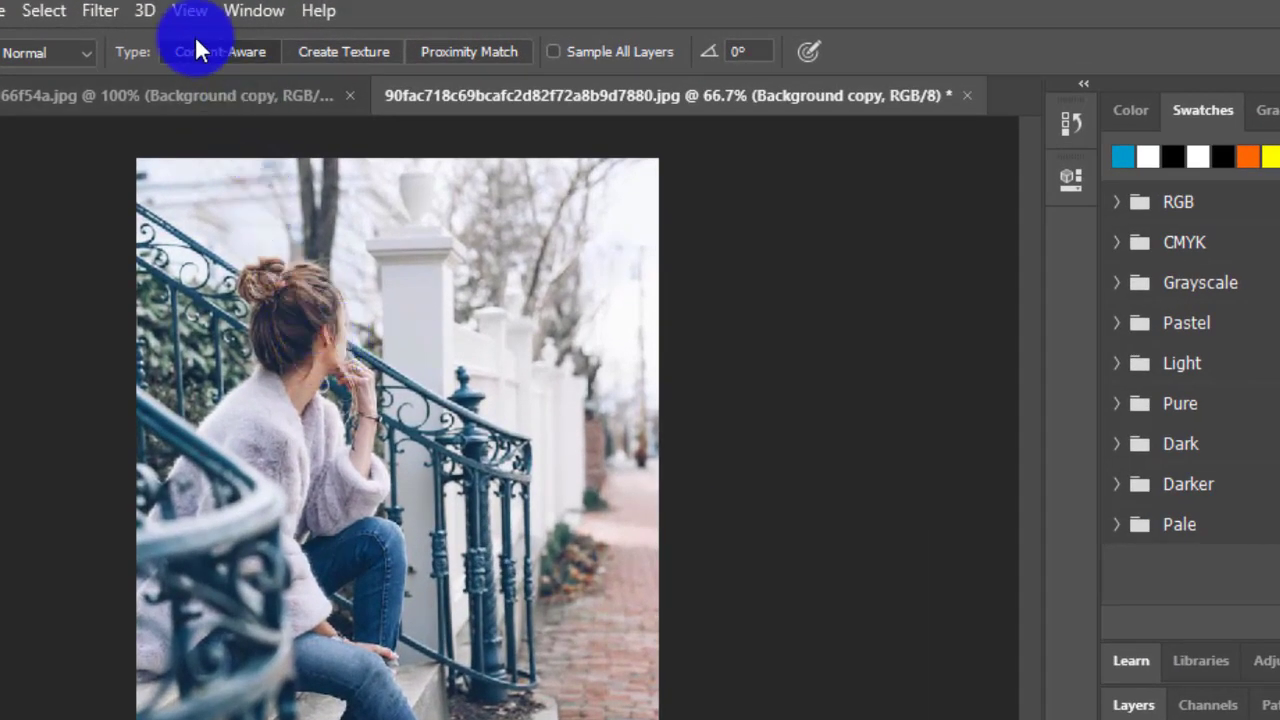
Load 'aqua presset 3.xmp' in the Camera Raw Filter onto the stairs copy layer and apply it.
{"action": "left_click", "coordinate": [122, 11]}
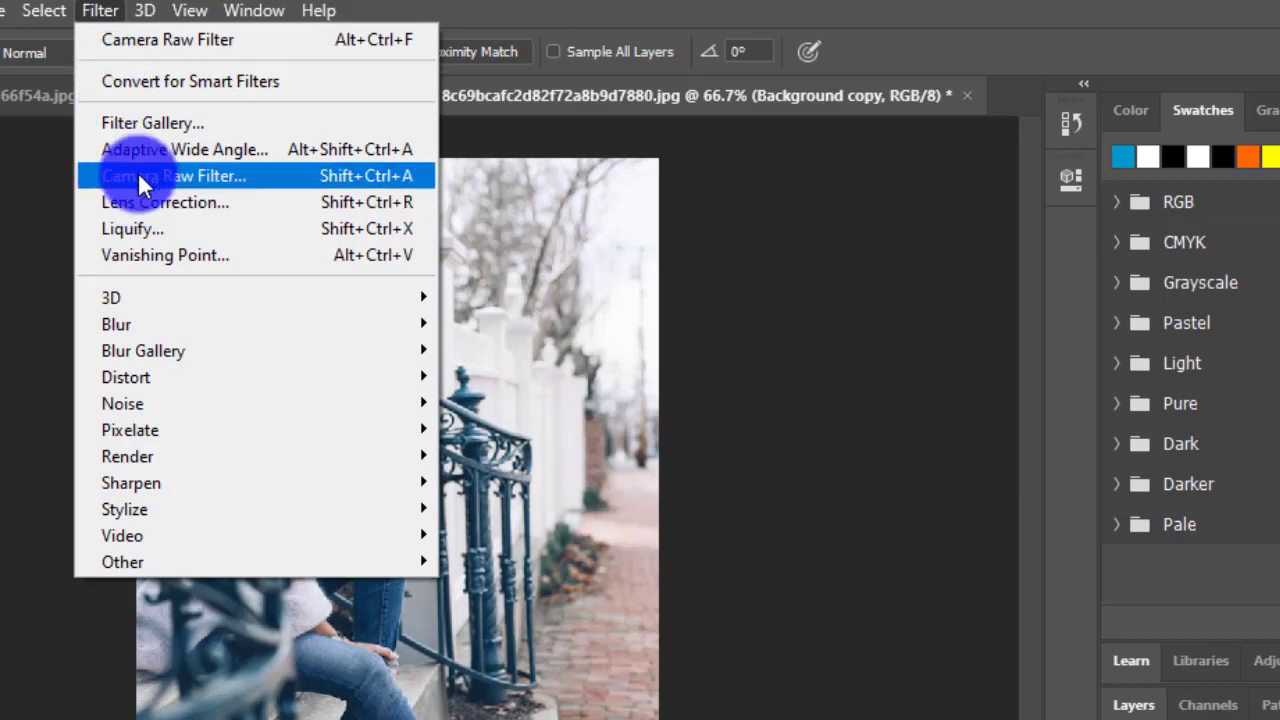
{"action": "left_click", "coordinate": [138, 175]}
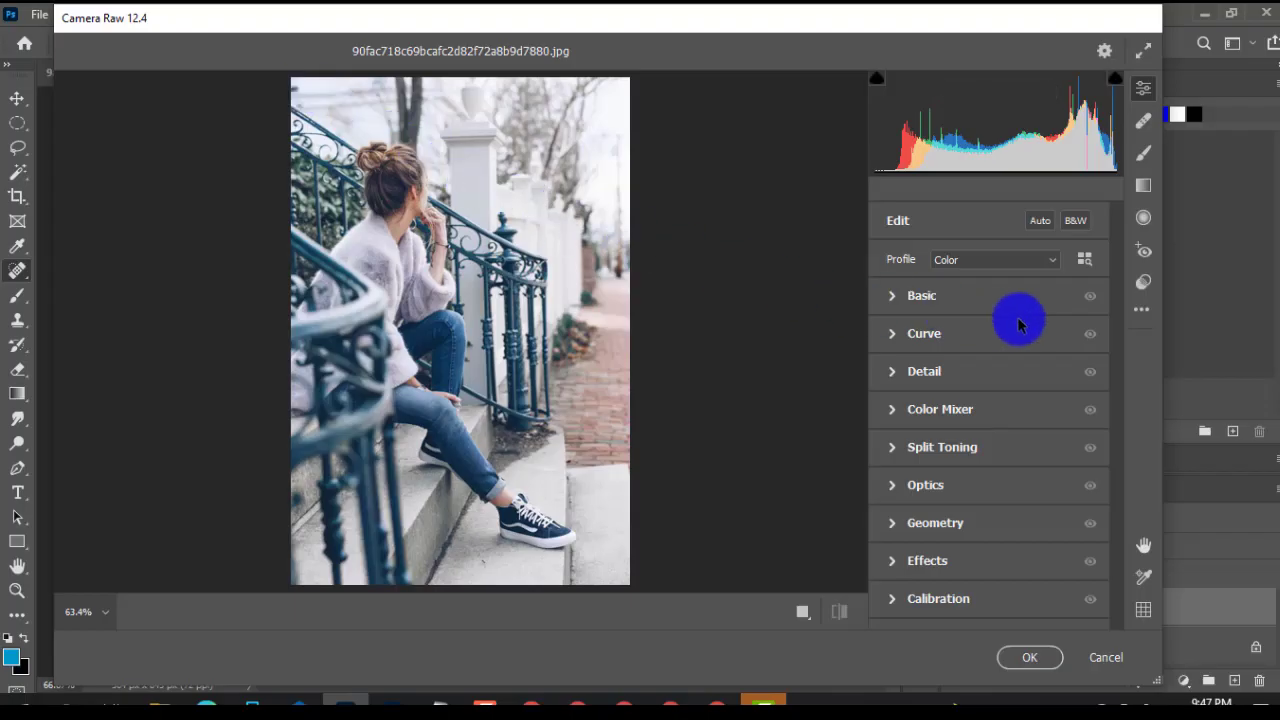
{"action": "left_click", "coordinate": [1145, 313]}
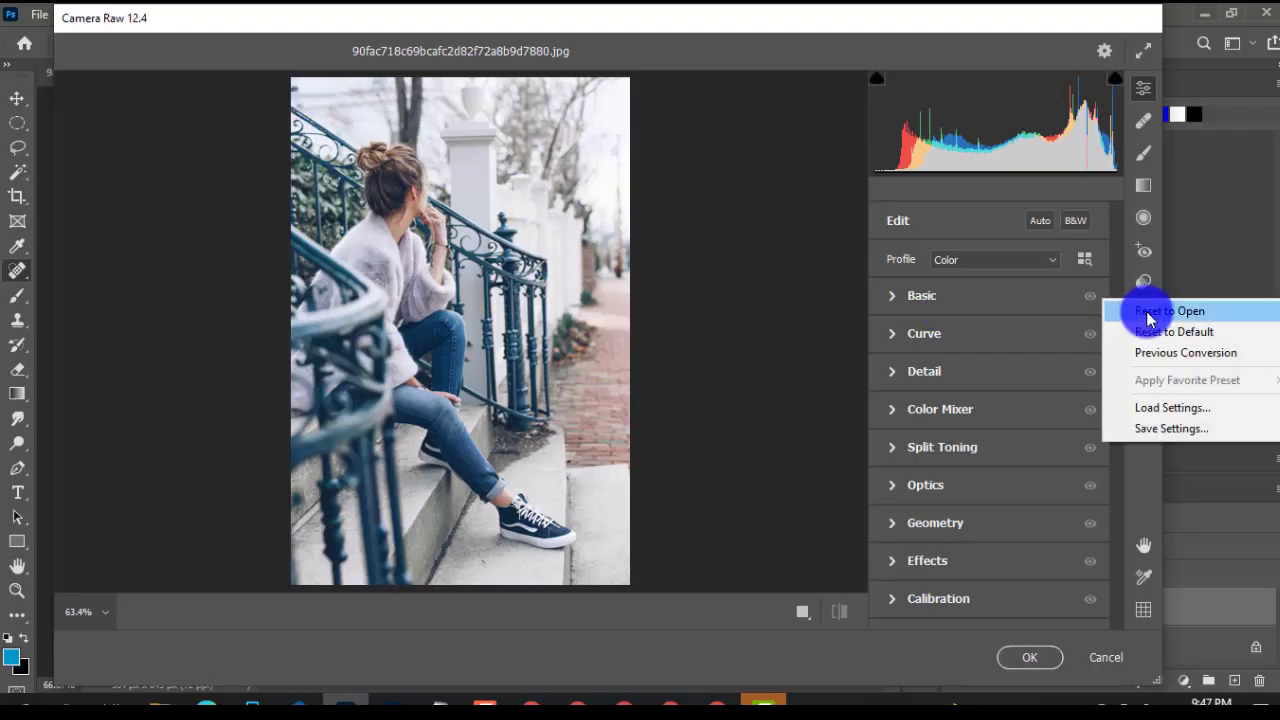
{"action": "left_click", "coordinate": [1176, 410]}
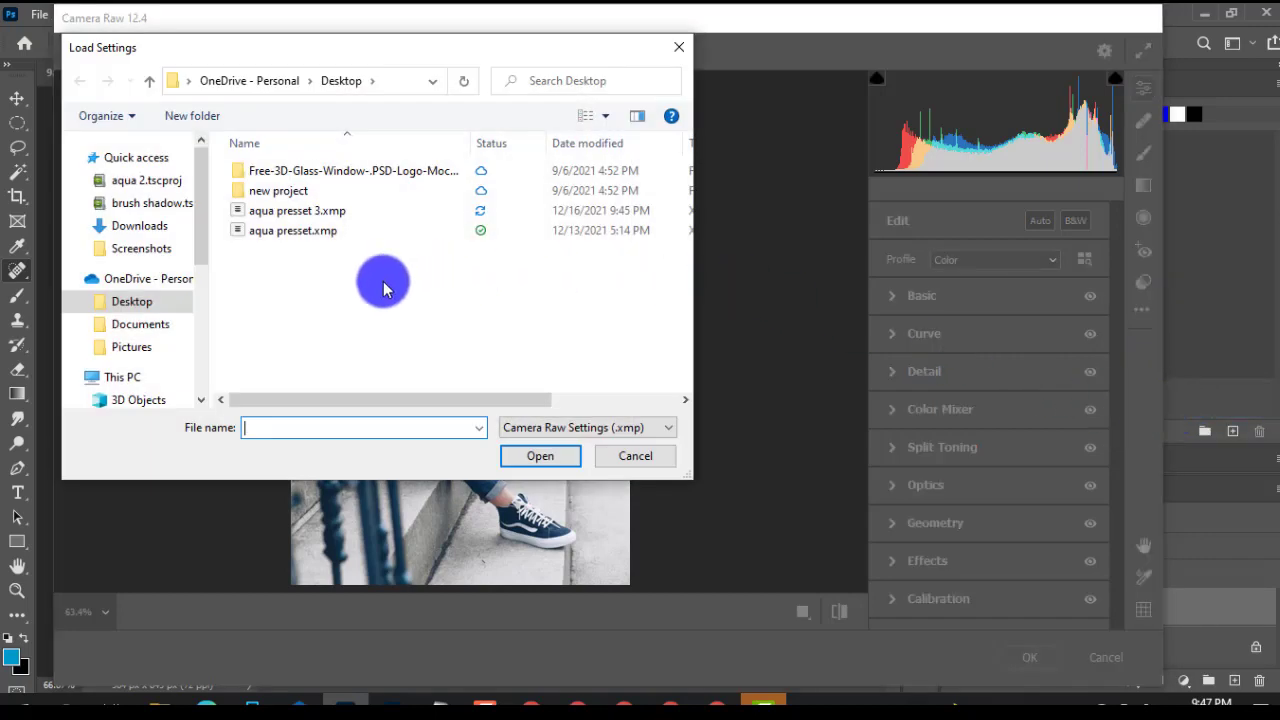
{"action": "left_click", "coordinate": [295, 207]}
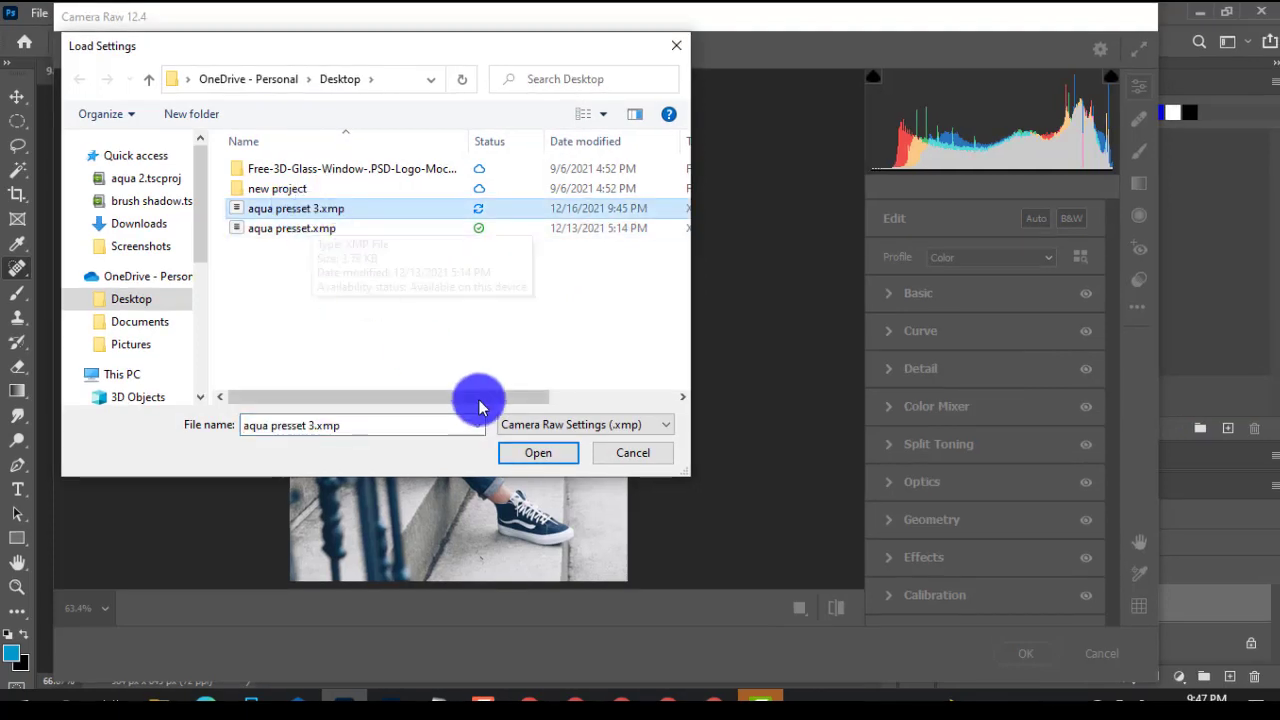
{"action": "left_click", "coordinate": [537, 455]}
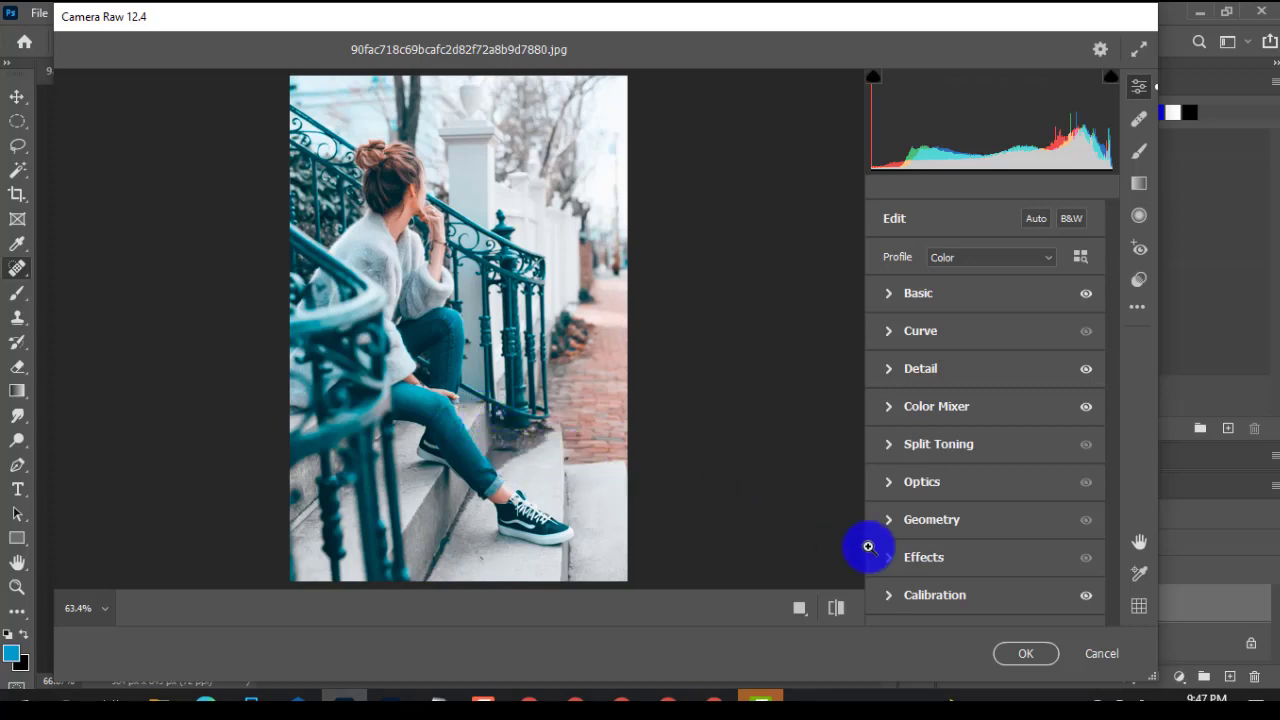
{"action": "left_click", "coordinate": [1025, 650]}
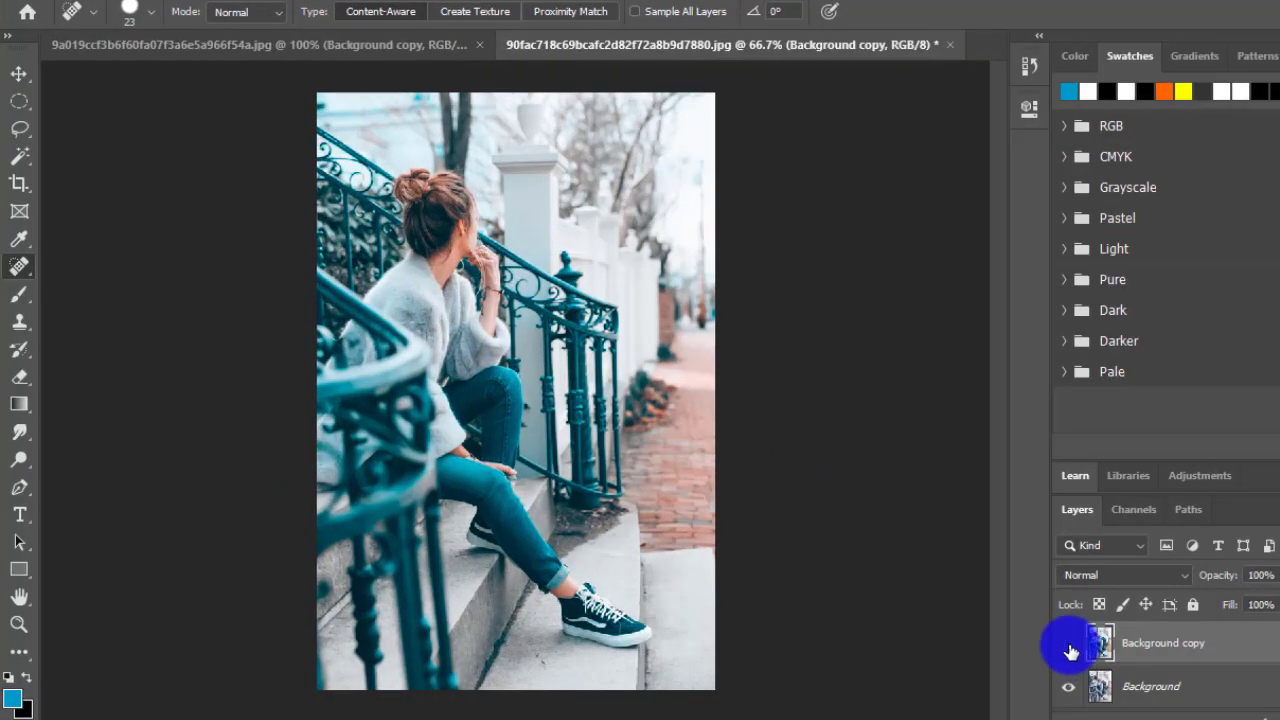
Spot-heal the dark mark and blemishes on the bottom steps around the shoe.
{"action": "left_click", "coordinate": [952, 605]}
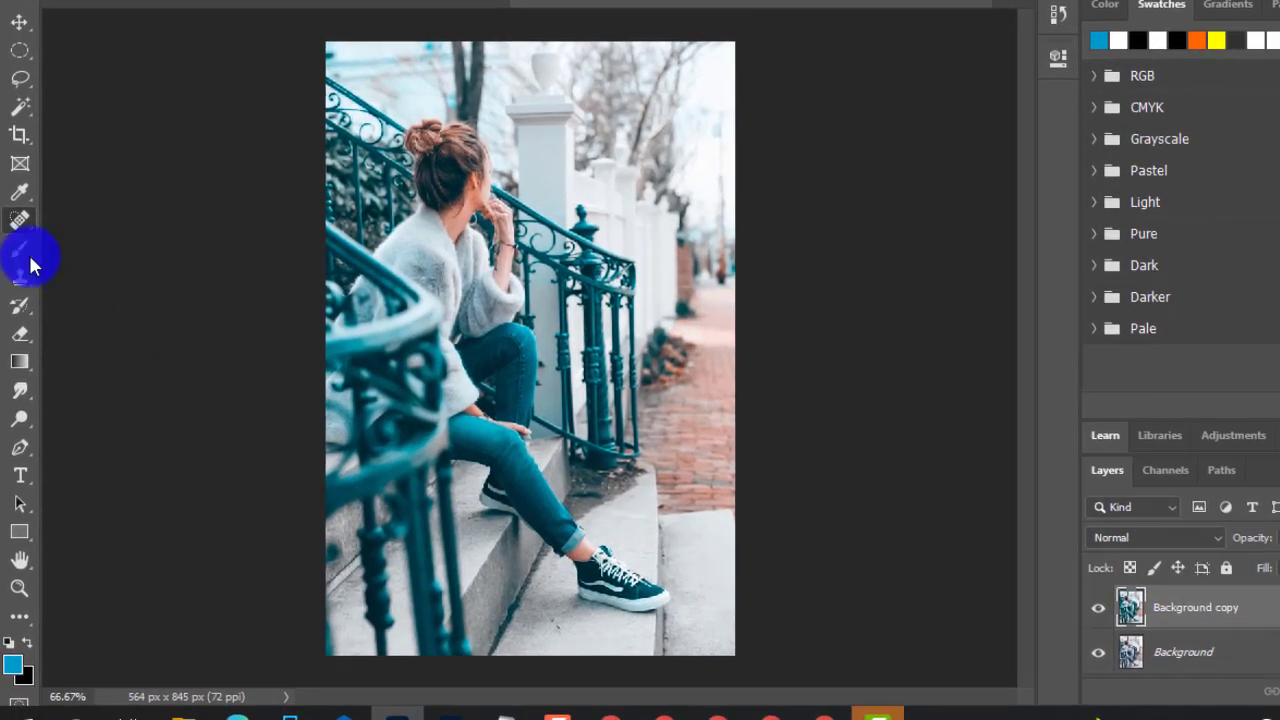
{"action": "left_click", "coordinate": [22, 222]}
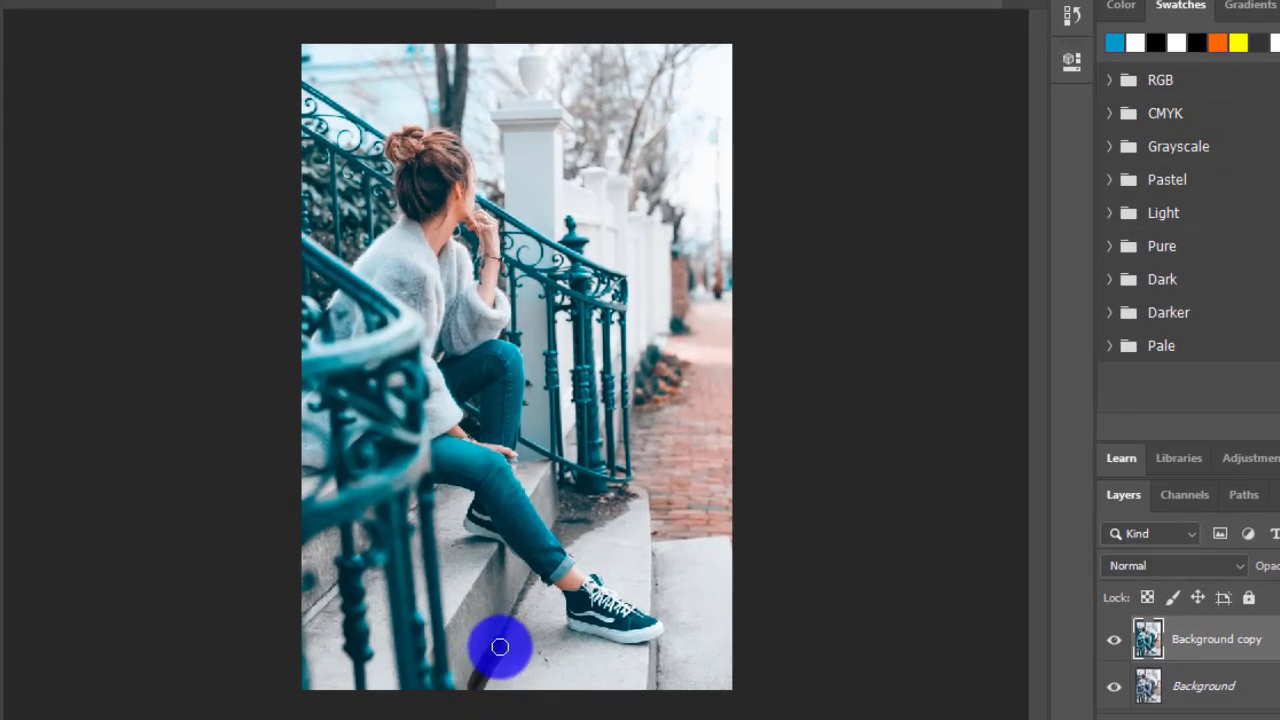
{"action": "left_click_drag", "start_coordinate": [500, 647], "coordinate": [532, 585]}
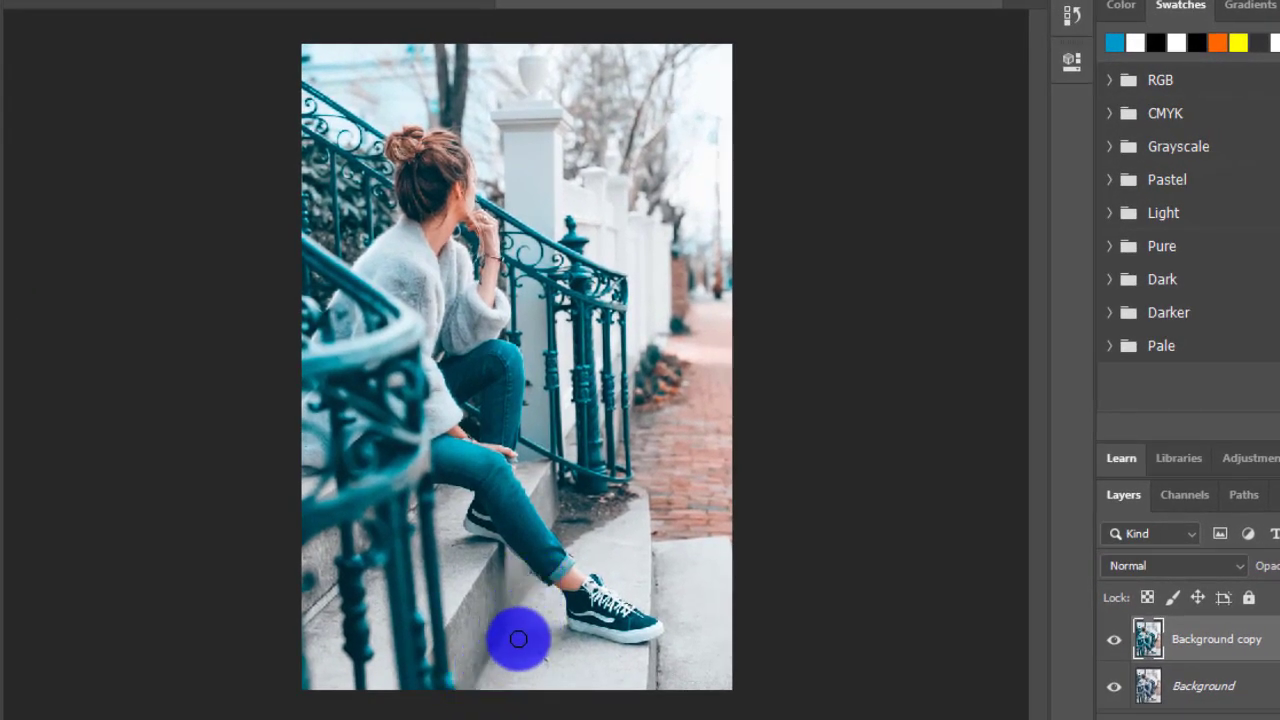
{"action": "left_click_drag", "start_coordinate": [540, 645], "coordinate": [540, 668]}
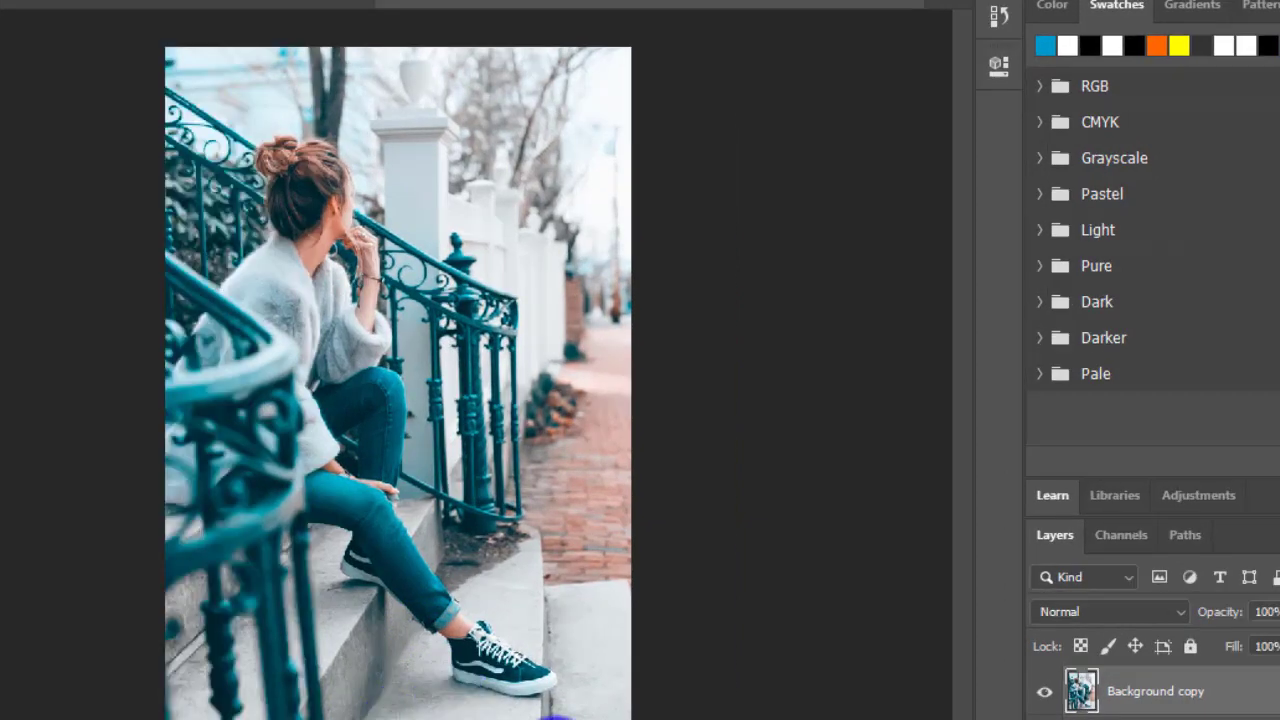
{"action": "mouse_move", "coordinate": [556, 719]}
{"action": "left_mouse_down"}
{"action": "mouse_move", "coordinate": [555, 708]}
{"action": "mouse_move", "coordinate": [568, 714]}
{"action": "left_mouse_up"}
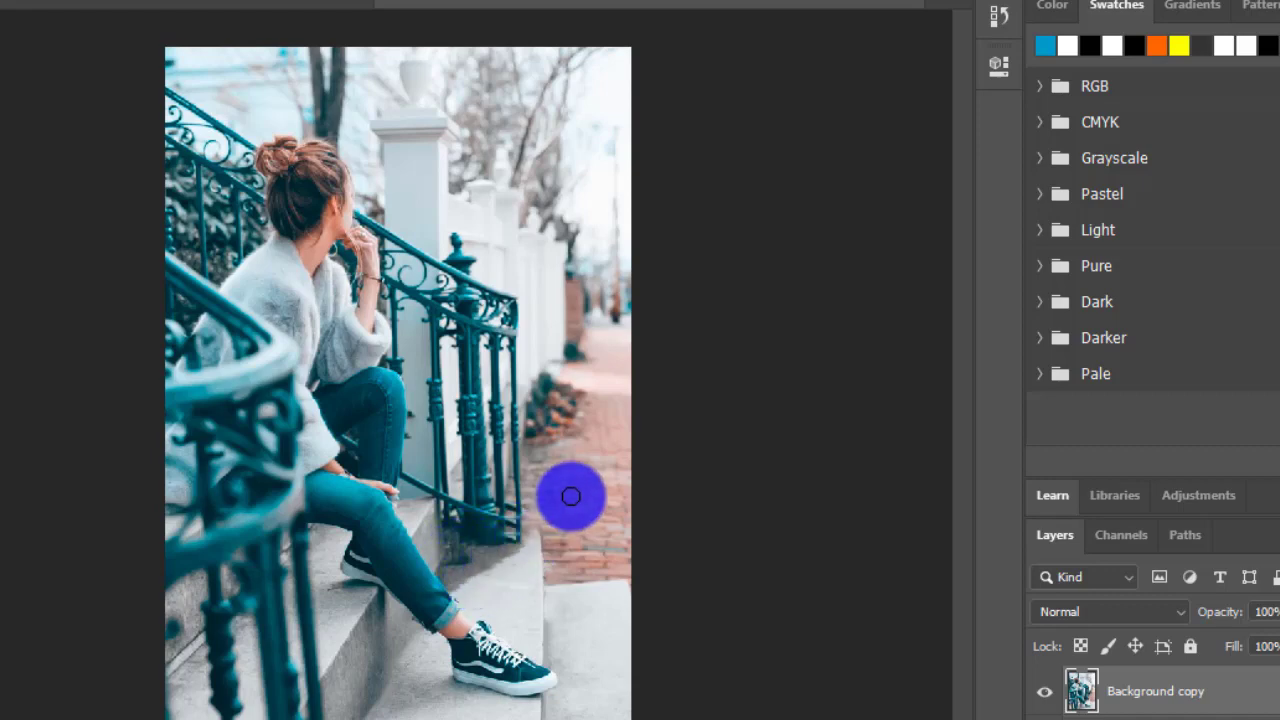
Spot-heal the sidewalk plants beside the railing into plain pavement.
{"action": "left_click_drag", "start_coordinate": [536, 443], "coordinate": [552, 428]}
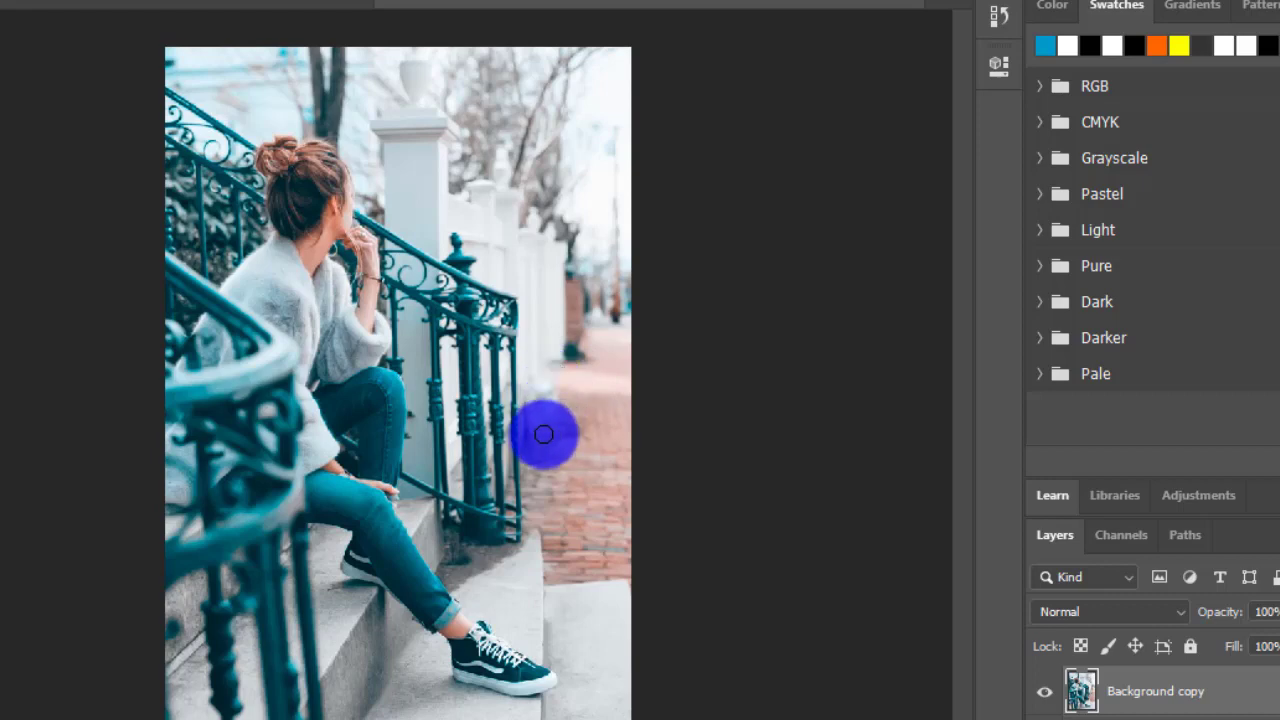
{"action": "left_click_drag", "start_coordinate": [580, 420], "coordinate": [543, 443]}
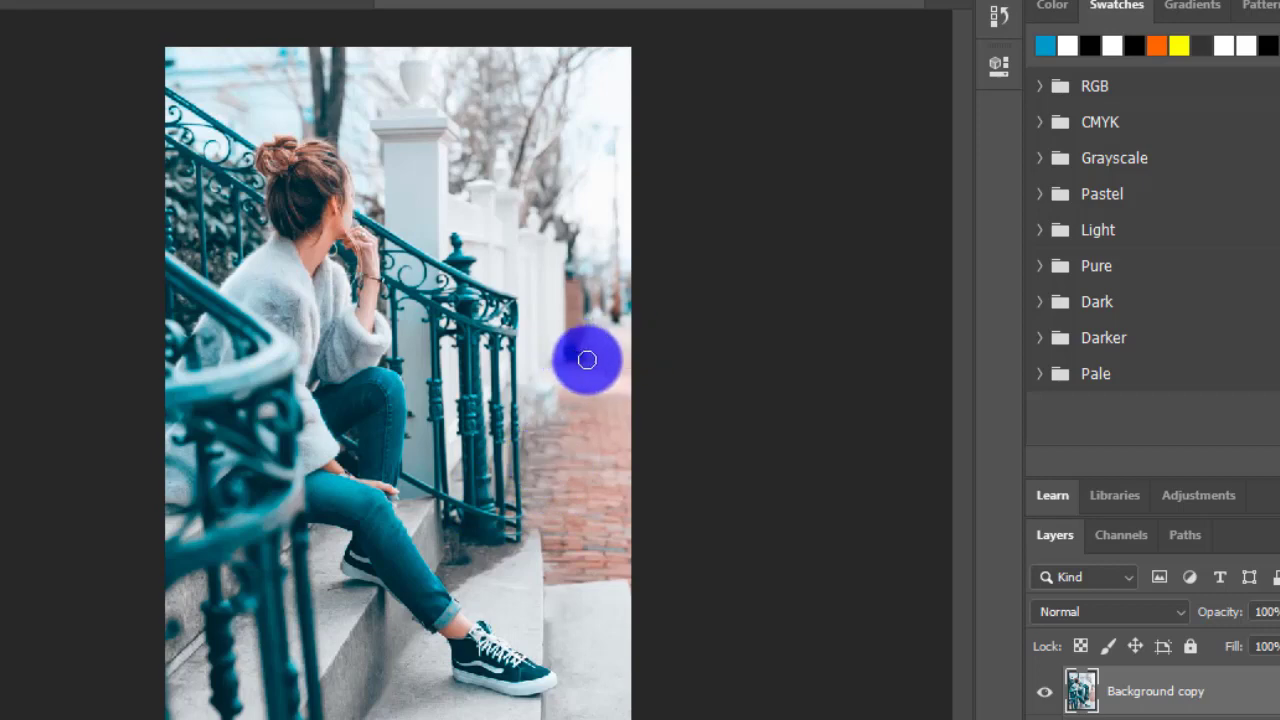
{"action": "left_click_drag", "start_coordinate": [582, 366], "coordinate": [577, 360]}
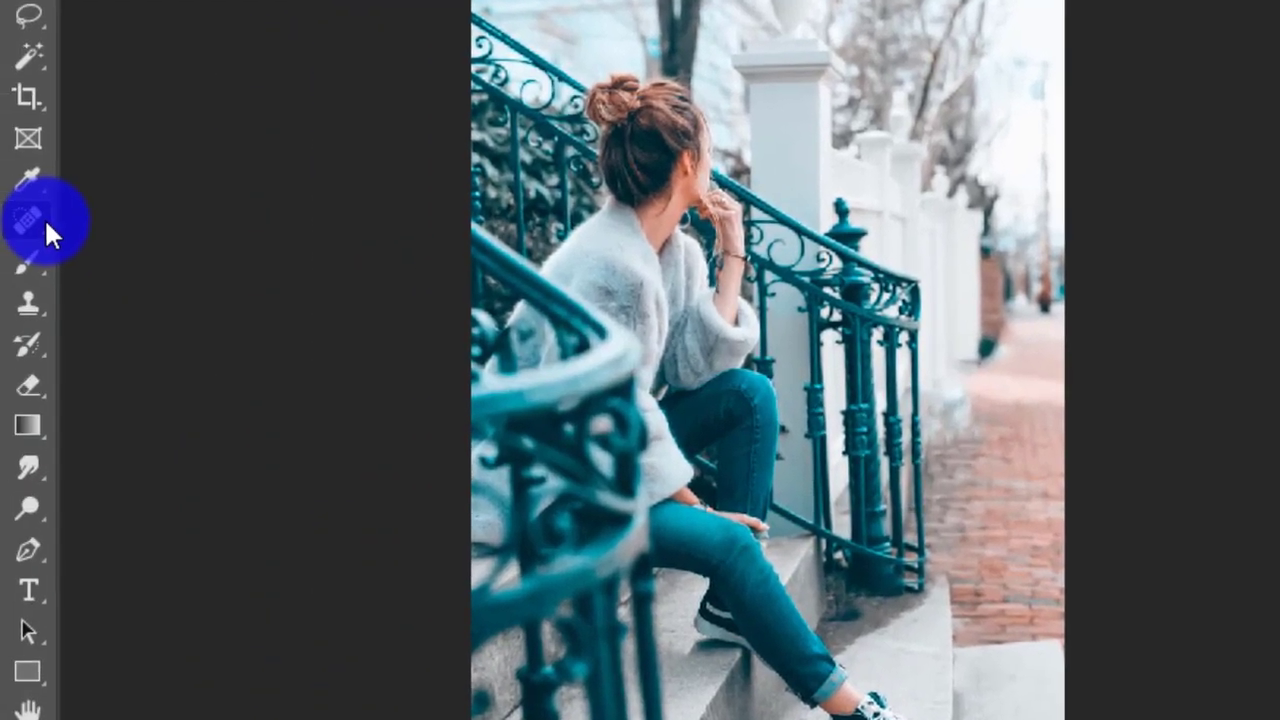
{"action": "left_click", "coordinate": [28, 219]}
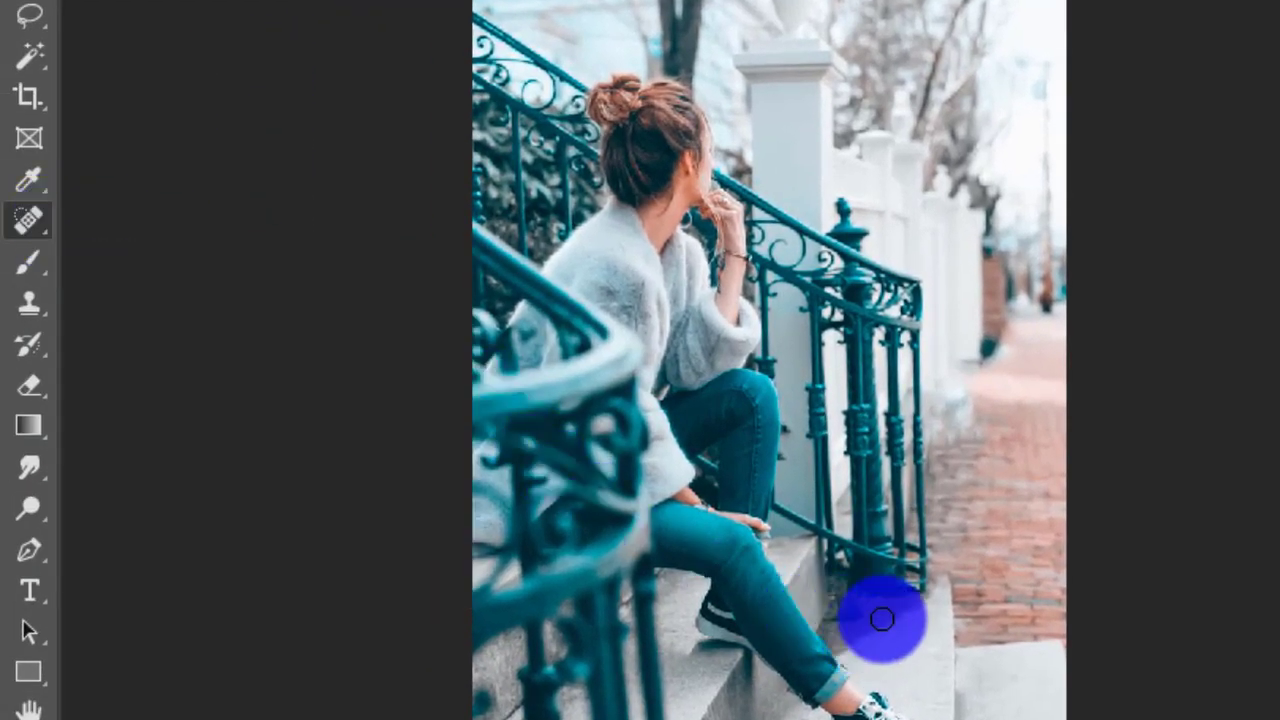
Patch the dark spot on the step beside the shin with clean step texture.
{"action": "right_click", "coordinate": [40, 227]}
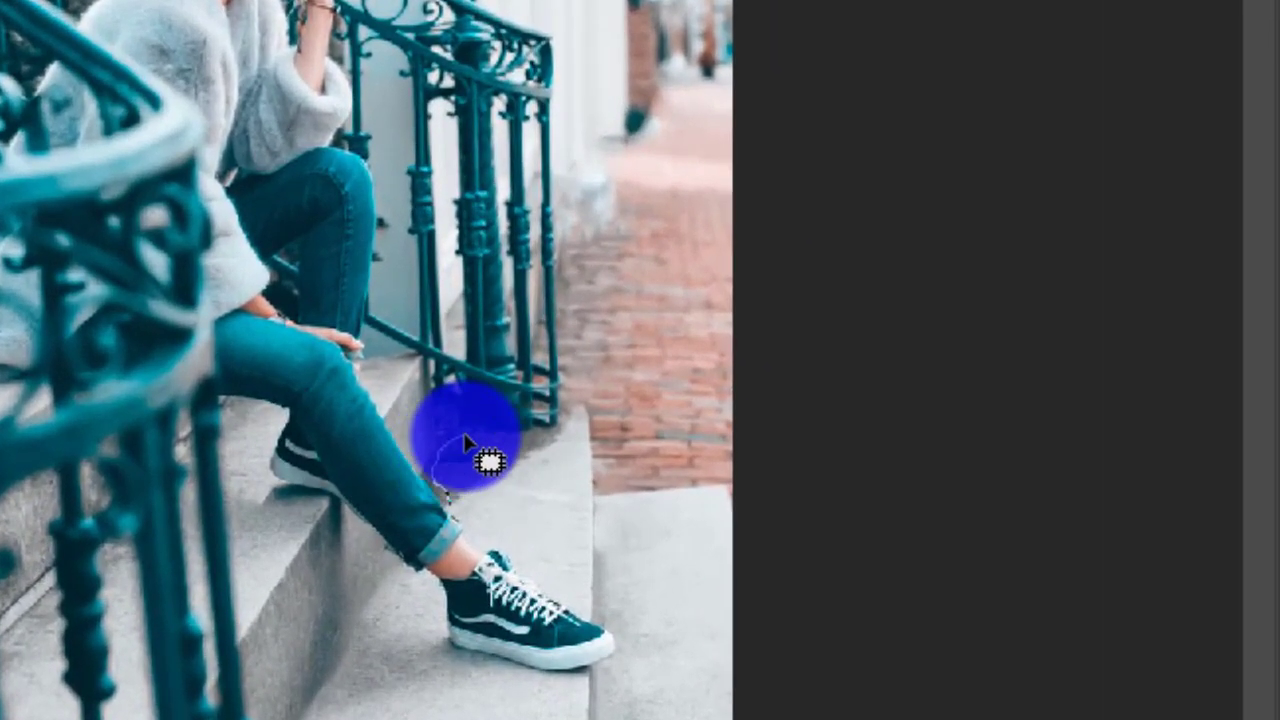
{"action": "mouse_move", "coordinate": [447, 497]}
{"action": "left_mouse_down"}
{"action": "mouse_move", "coordinate": [523, 434]}
{"action": "mouse_move", "coordinate": [563, 437]}
{"action": "mouse_move", "coordinate": [543, 480]}
{"action": "mouse_move", "coordinate": [486, 520]}
{"action": "mouse_move", "coordinate": [457, 521]}
{"action": "mouse_move", "coordinate": [487, 500]}
{"action": "left_mouse_up"}
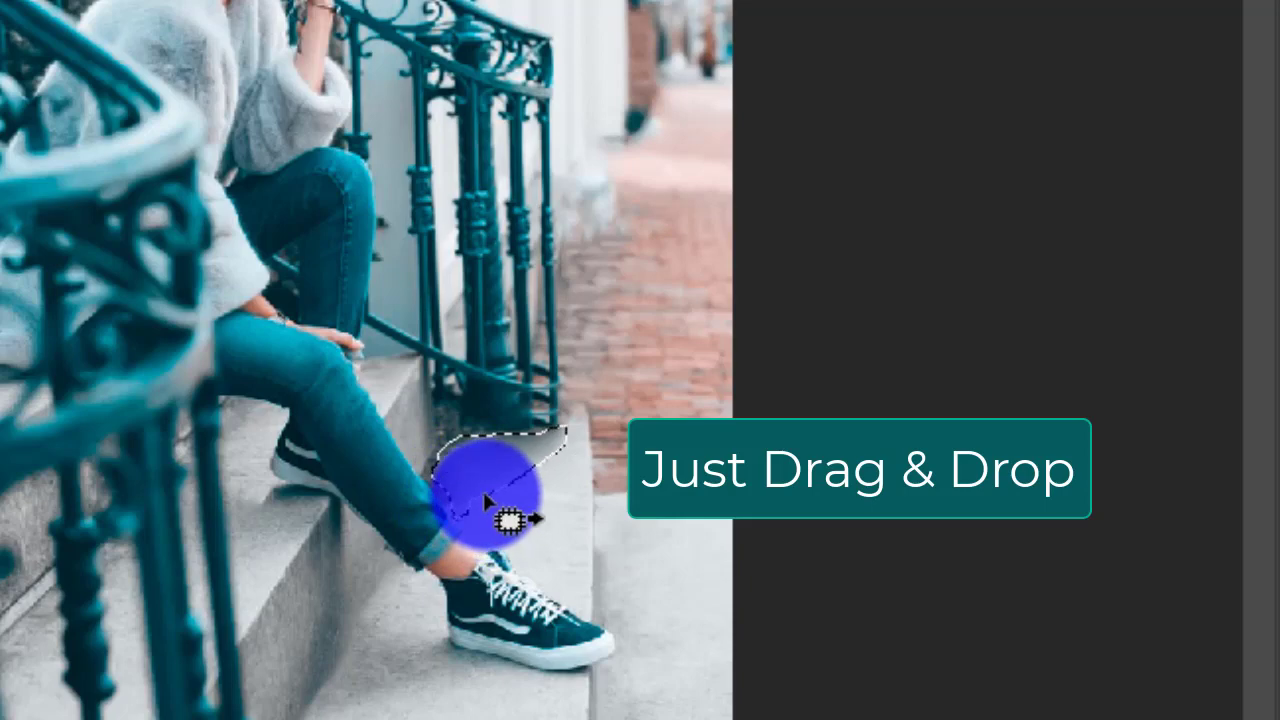
{"action": "key", "text": "ctrl+d"}
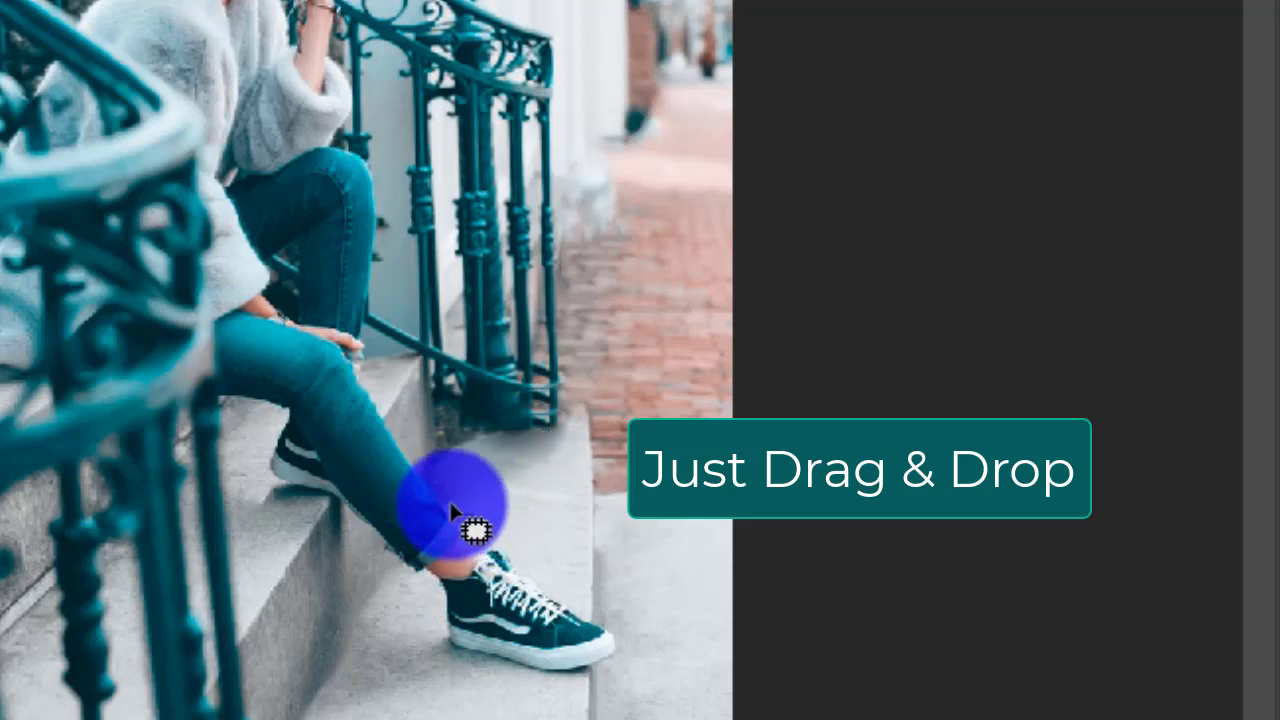
{"action": "mouse_move", "coordinate": [440, 490]}
{"action": "left_mouse_down"}
{"action": "mouse_move", "coordinate": [552, 550]}
{"action": "mouse_move", "coordinate": [506, 491]}
{"action": "mouse_move", "coordinate": [463, 490]}
{"action": "left_mouse_up"}
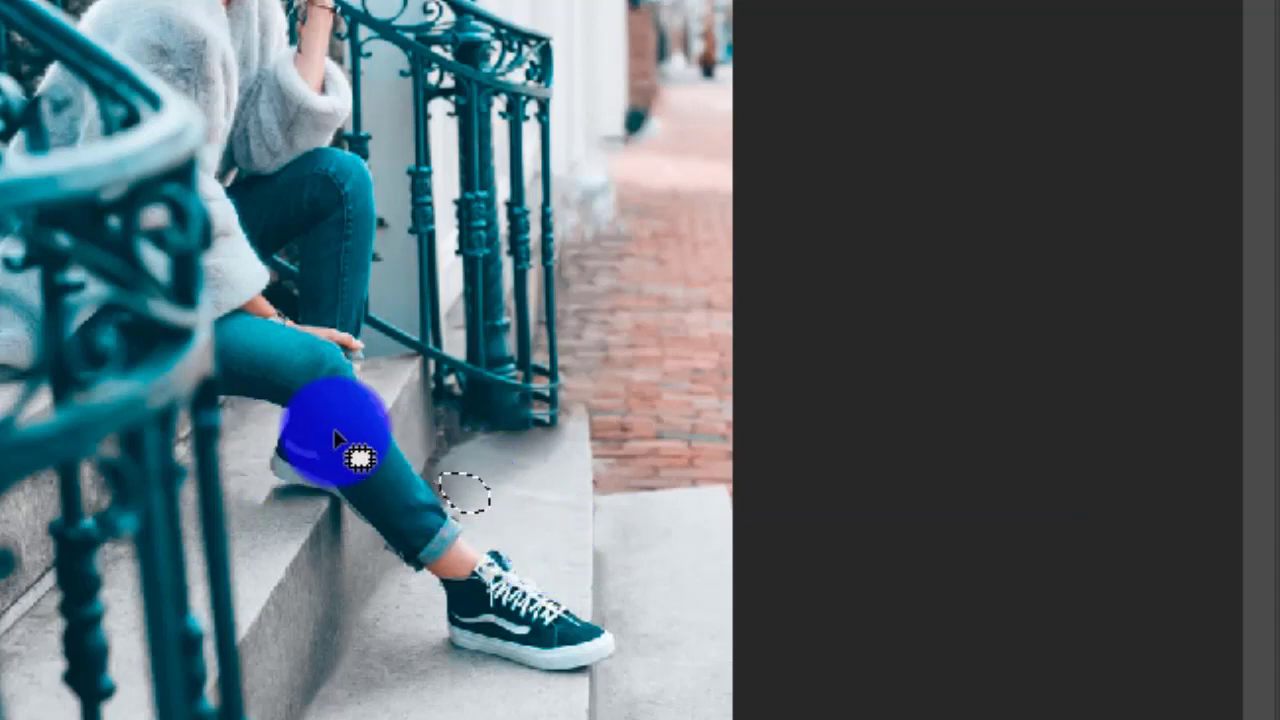
Patch the dark areas beside the jeans cuff and under the railing with clean step.
{"action": "scroll", "coordinate": [335, 440], "scroll_direction": "up", "scroll_amount": 3}
{"action": "scroll", "coordinate": [335, 440], "scroll_direction": "up", "scroll_amount": 5}
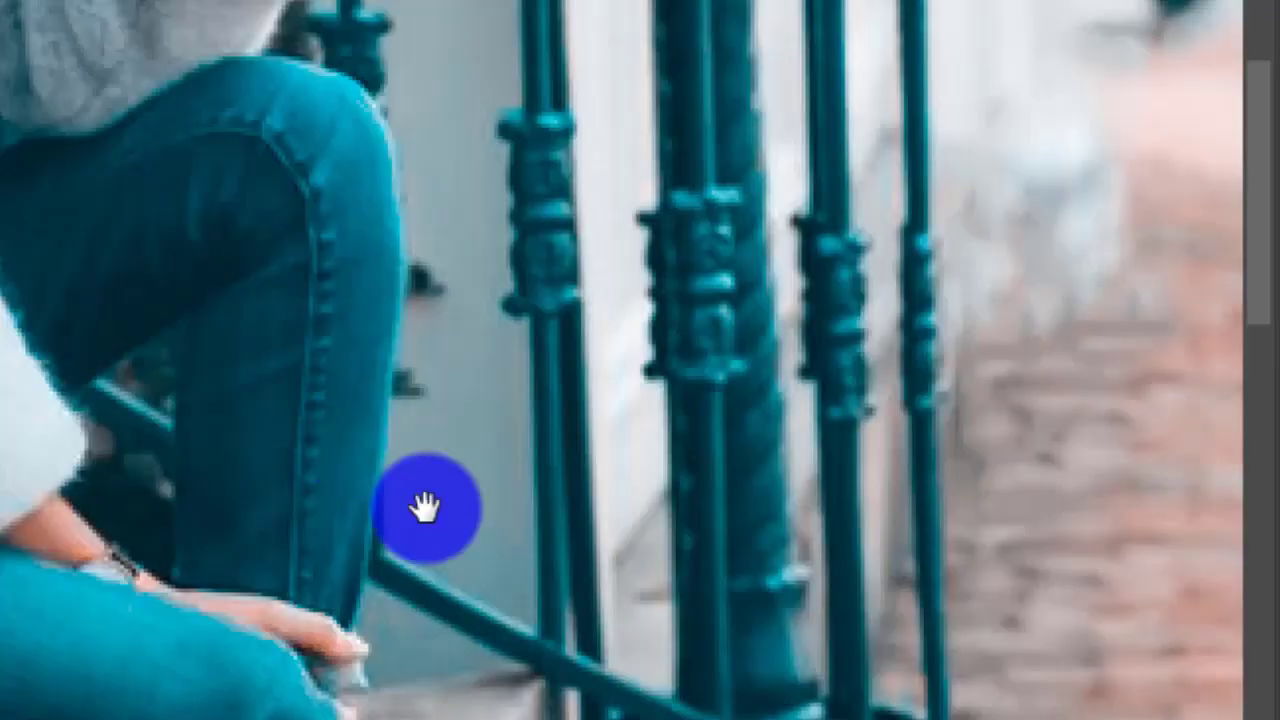
{"action": "mouse_move", "coordinate": [423, 508]}
{"action": "left_mouse_down"}
{"action": "mouse_move", "coordinate": [471, 277]}
{"action": "mouse_move", "coordinate": [428, 300]}
{"action": "mouse_move", "coordinate": [338, 122]}
{"action": "left_mouse_up"}
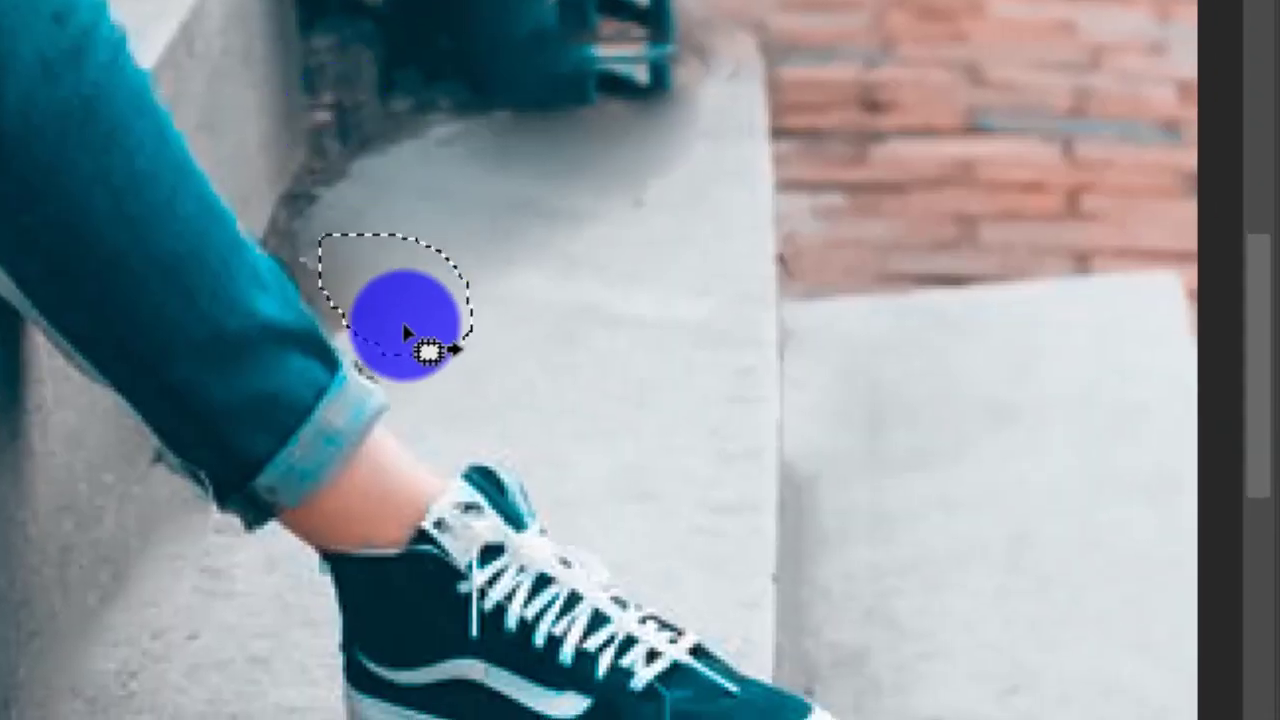
{"action": "key", "text": "ctrl+d"}
{"action": "mouse_move", "coordinate": [314, 313]}
{"action": "left_mouse_down"}
{"action": "mouse_move", "coordinate": [292, 172]}
{"action": "mouse_move", "coordinate": [323, 123]}
{"action": "mouse_move", "coordinate": [400, 106]}
{"action": "mouse_move", "coordinate": [480, 120]}
{"action": "mouse_move", "coordinate": [430, 300]}
{"action": "mouse_move", "coordinate": [351, 349]}
{"action": "left_mouse_up"}
{"action": "mouse_move", "coordinate": [391, 266]}
{"action": "left_mouse_down"}
{"action": "mouse_move", "coordinate": [510, 305]}
{"action": "mouse_move", "coordinate": [586, 349]}
{"action": "left_mouse_up"}
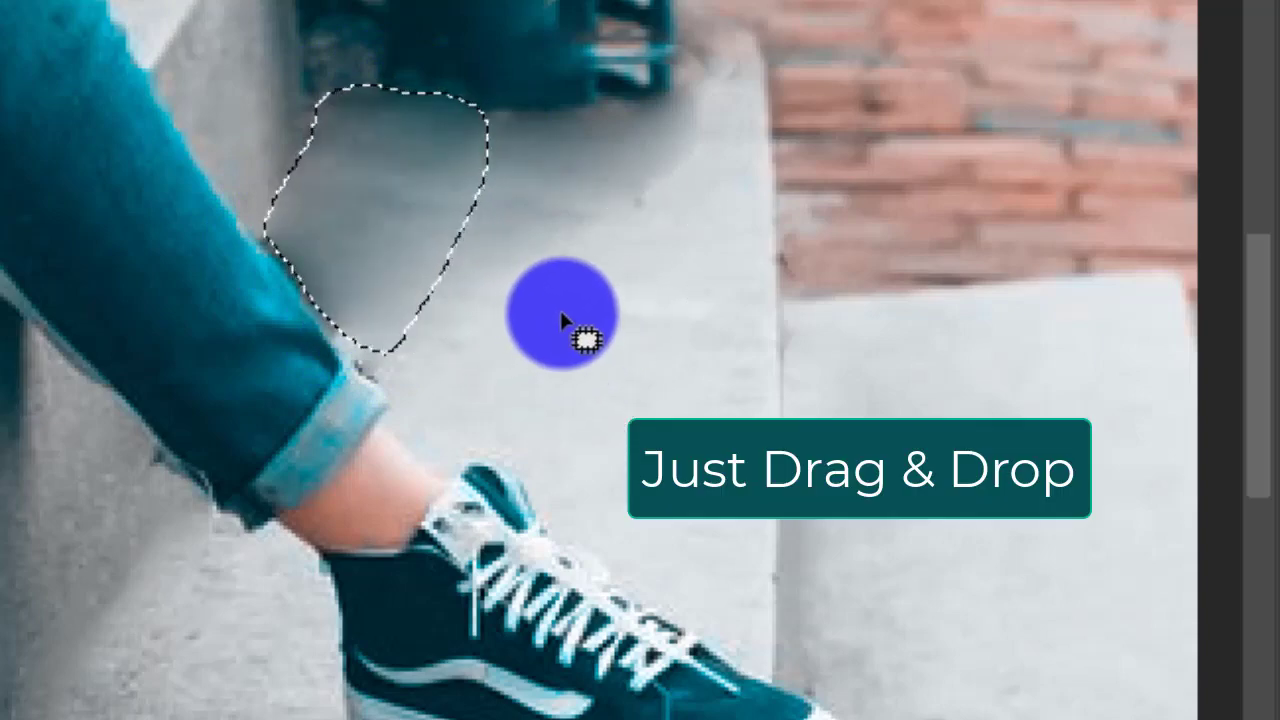
{"action": "mouse_move", "coordinate": [549, 330]}
{"action": "left_mouse_down"}
{"action": "mouse_move", "coordinate": [390, 177]}
{"action": "mouse_move", "coordinate": [592, 283]}
{"action": "left_mouse_up"}
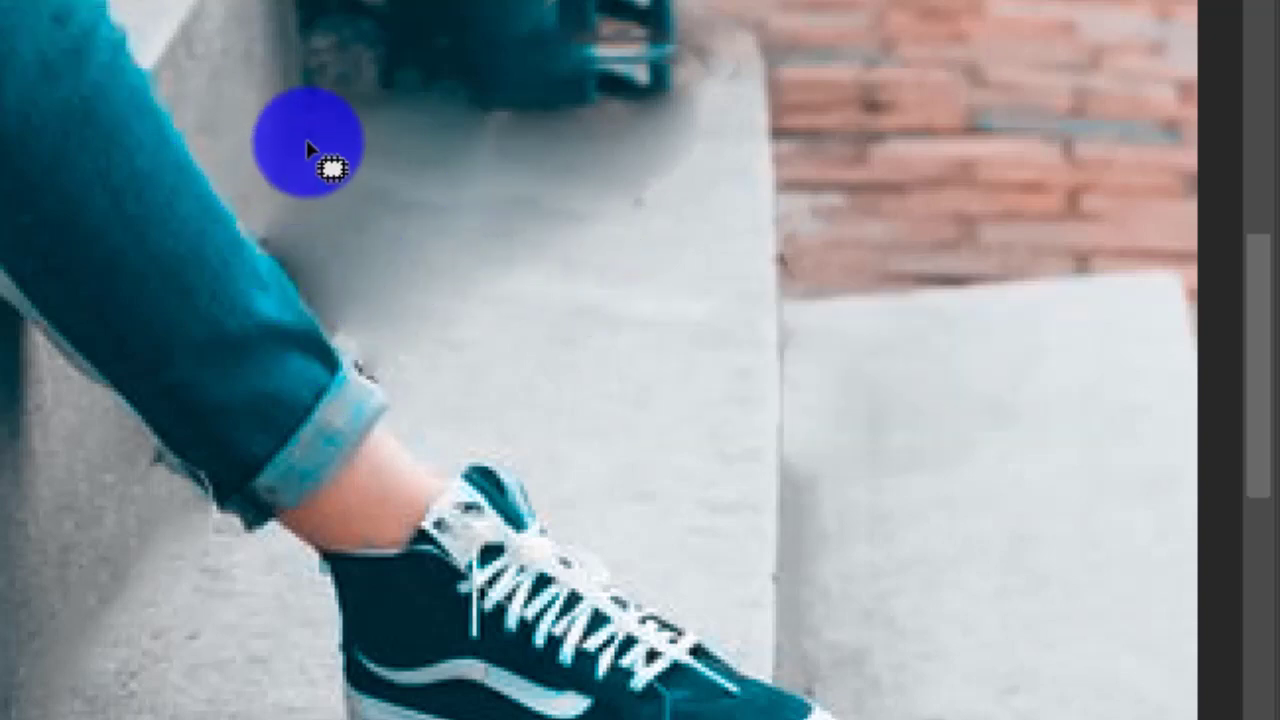
{"action": "mouse_move", "coordinate": [305, 143]}
{"action": "left_mouse_down"}
{"action": "mouse_move", "coordinate": [420, 60]}
{"action": "mouse_move", "coordinate": [332, 147]}
{"action": "left_mouse_up"}
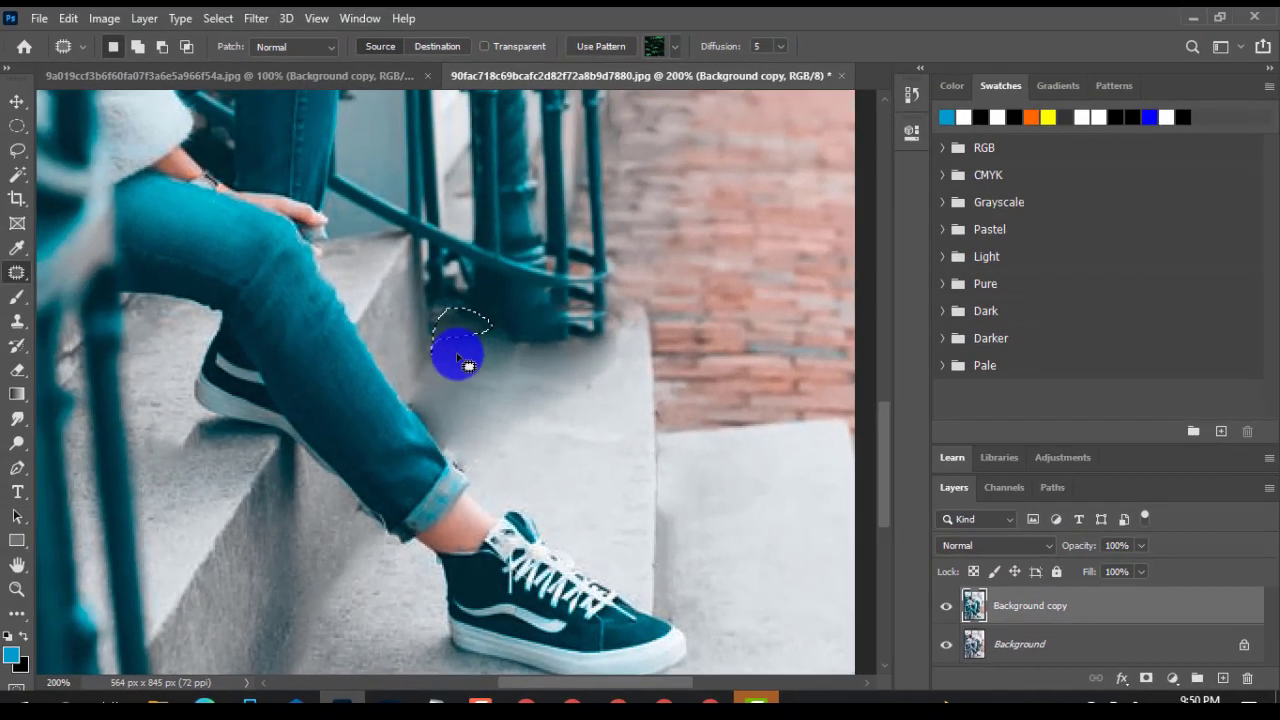
{"action": "left_click_drag", "start_coordinate": [456, 352], "coordinate": [460, 370]}
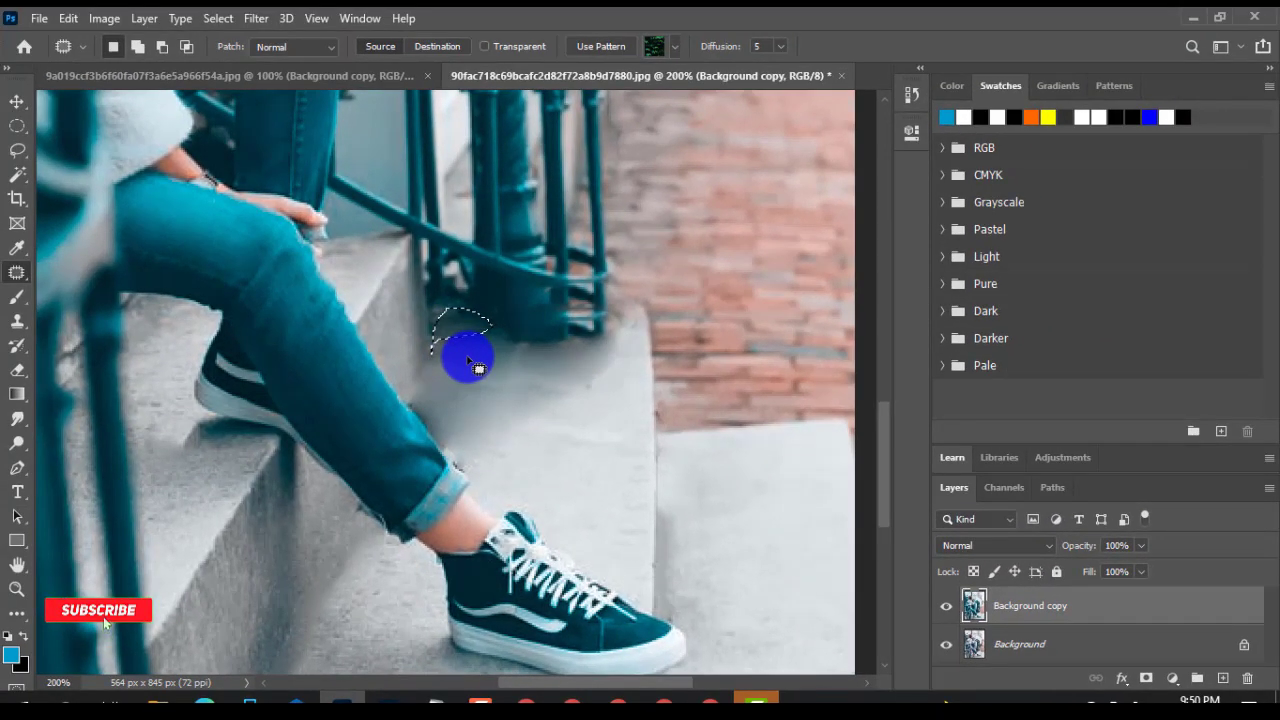
Zoom out, deselect, and toggle the stairs photo's edited layer twice to compare before and after.
{"action": "key", "text": "ctrl+minus"}
{"action": "key", "text": "ctrl+minus"}
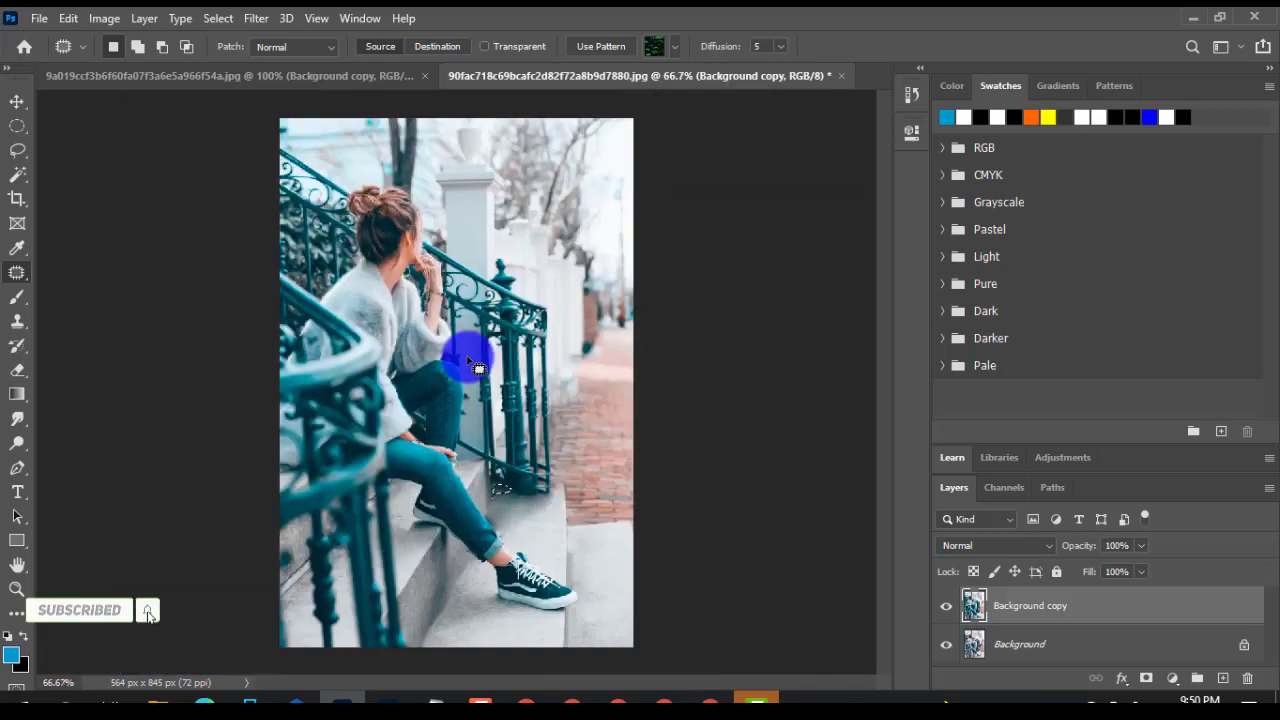
{"action": "key", "text": "ctrl+d"}
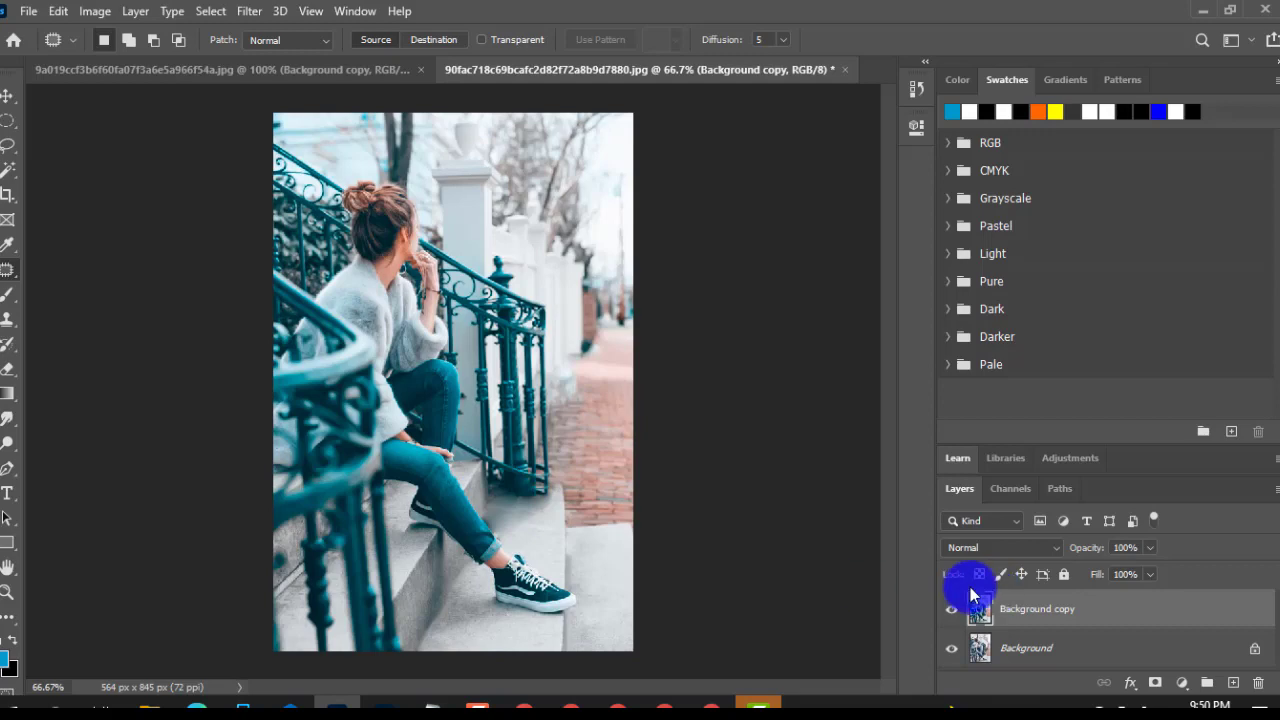
{"action": "left_click", "coordinate": [951, 612]}
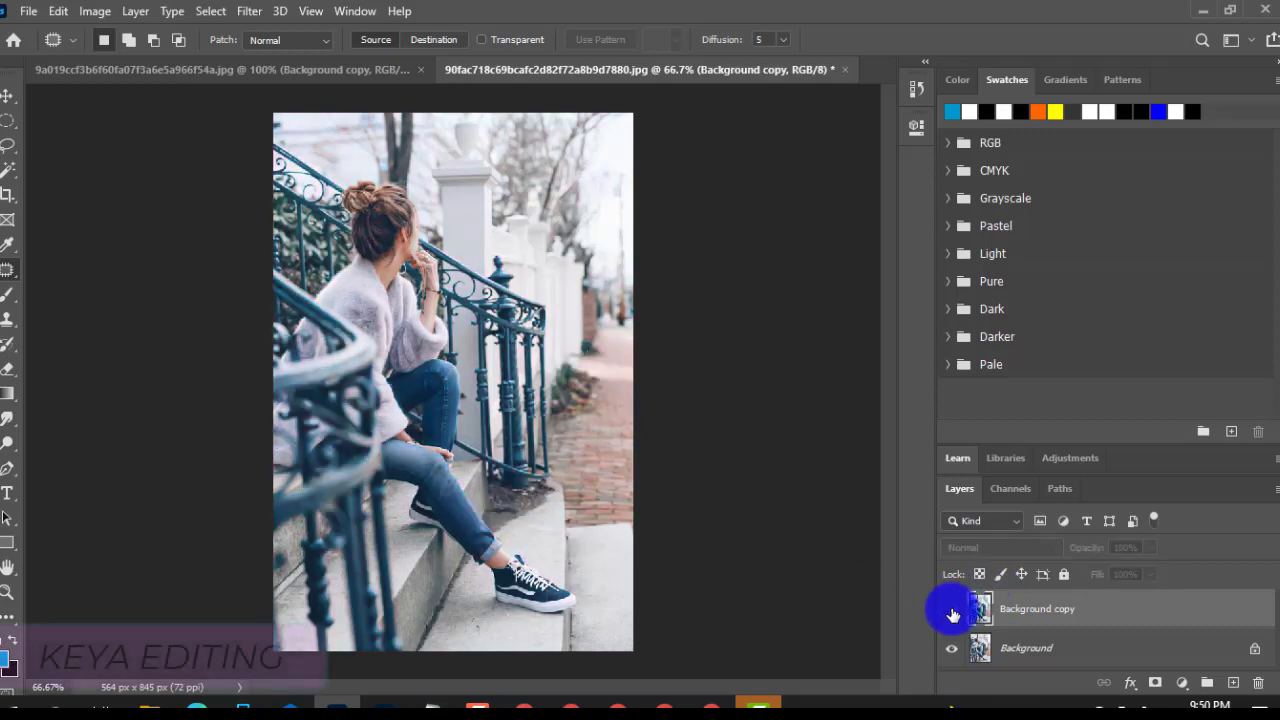
{"action": "left_click", "coordinate": [952, 612]}
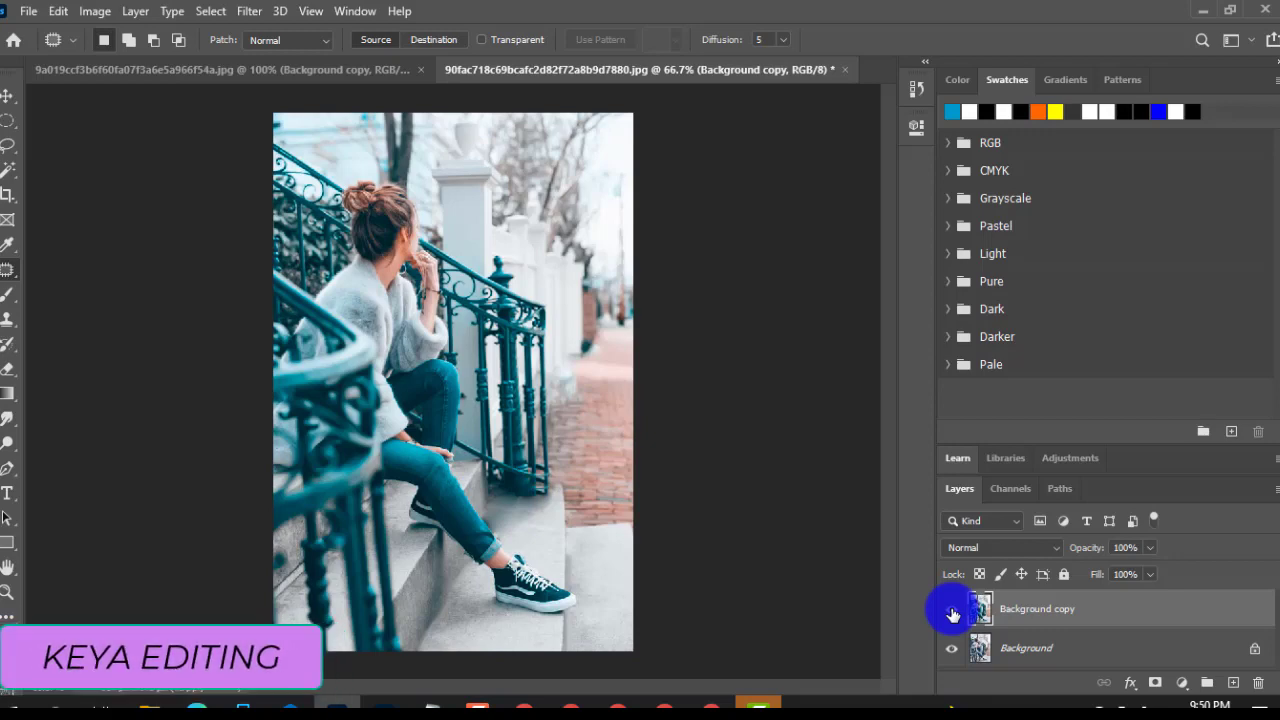
{"action": "left_click", "coordinate": [952, 612]}
{"action": "left_click", "coordinate": [952, 612]}
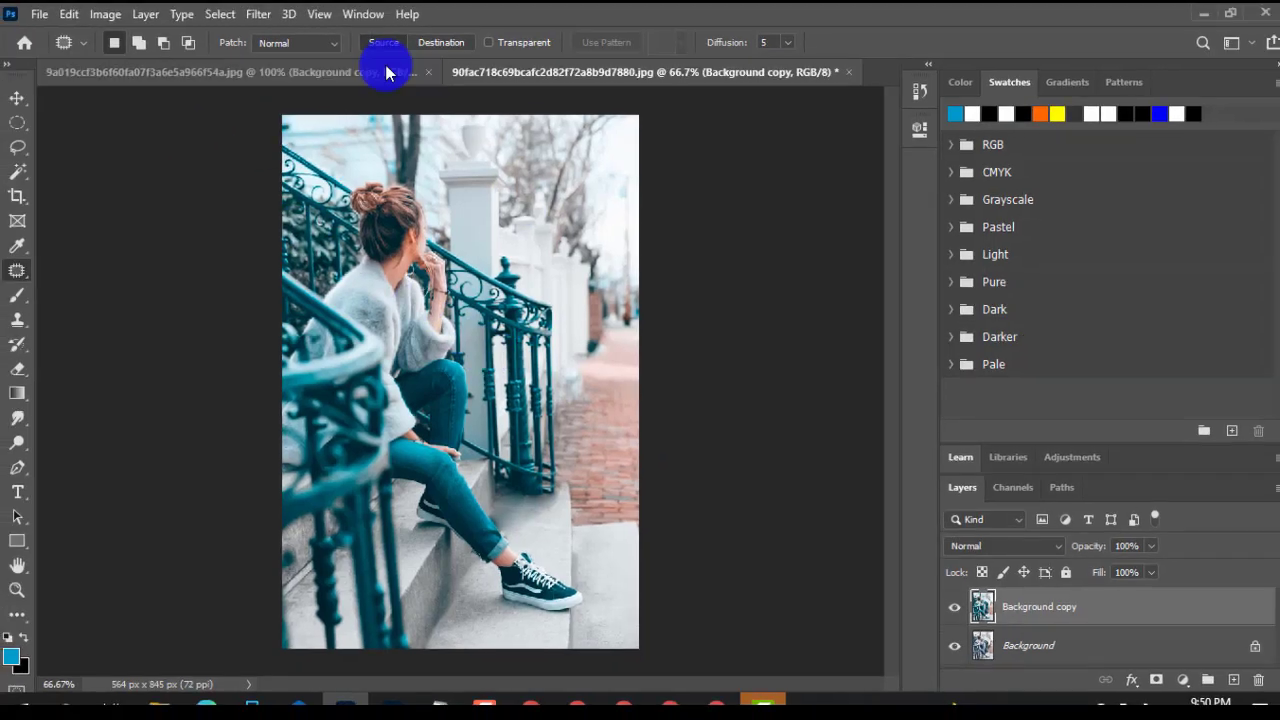
Return to the first photo and toggle its graded layer off and on to compare.
{"action": "left_click", "coordinate": [386, 66]}
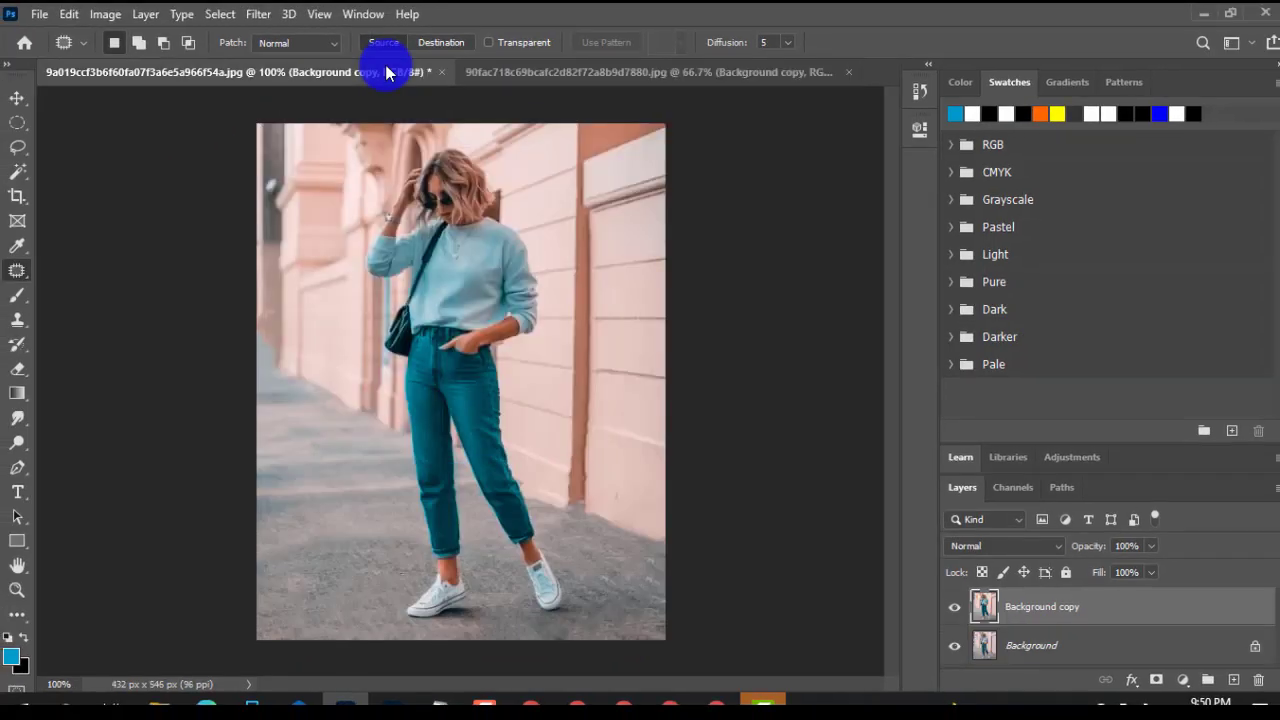
{"action": "left_click", "coordinate": [954, 607]}
{"action": "left_click", "coordinate": [954, 607]}
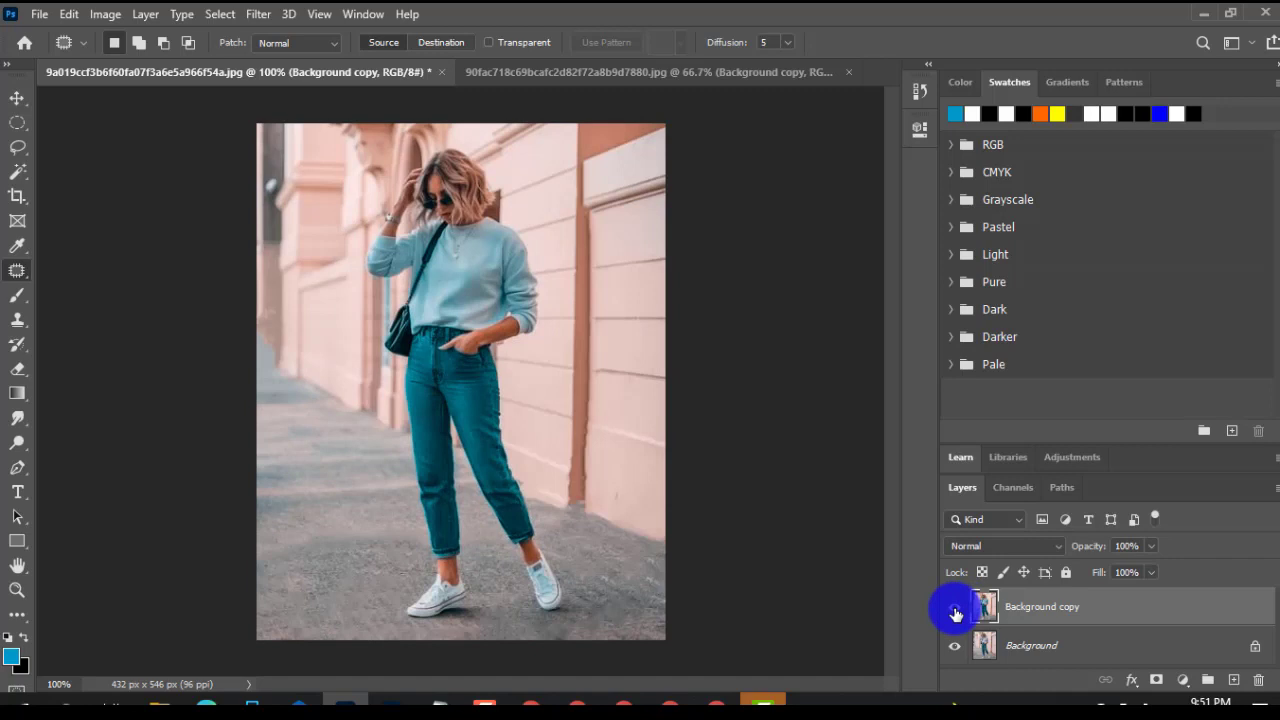